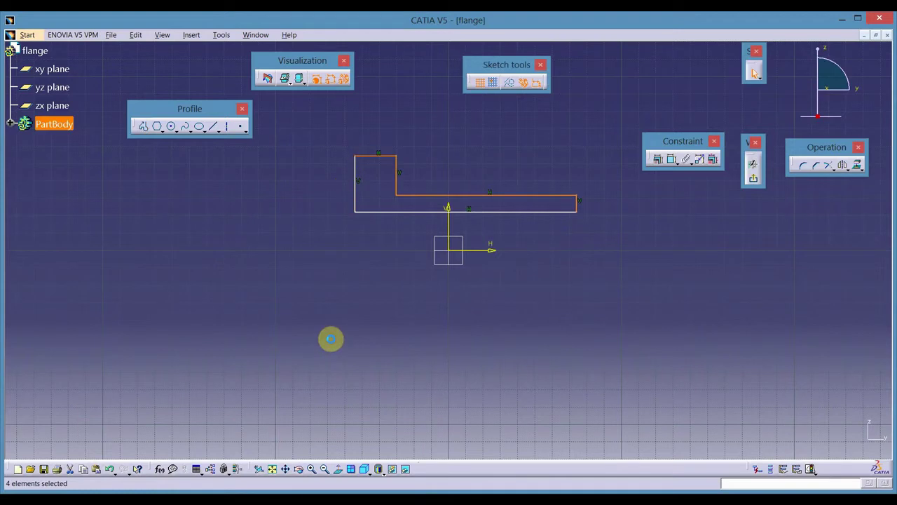
Step: Dimension the profile's short top edge and set its length to 25 mm, consulting the flange drawing in Flange Coupling Assembly.pdf
click(330, 337)
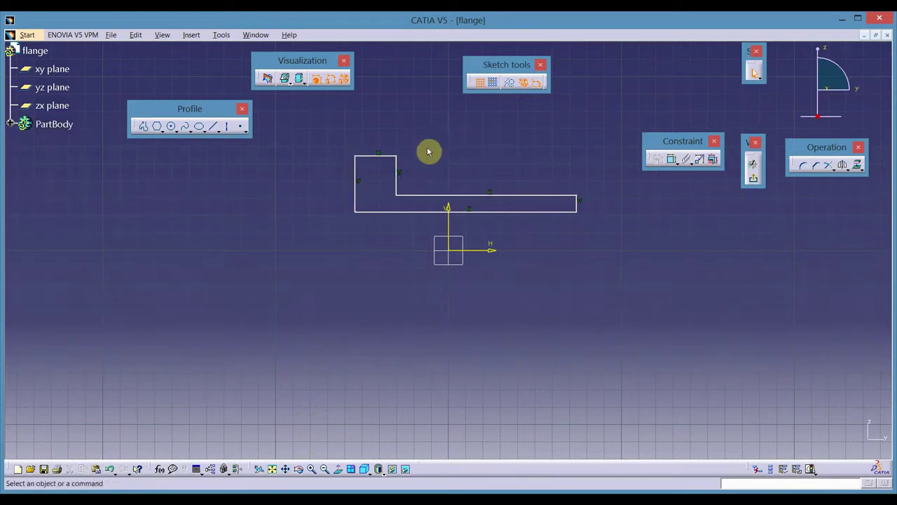
click(672, 159)
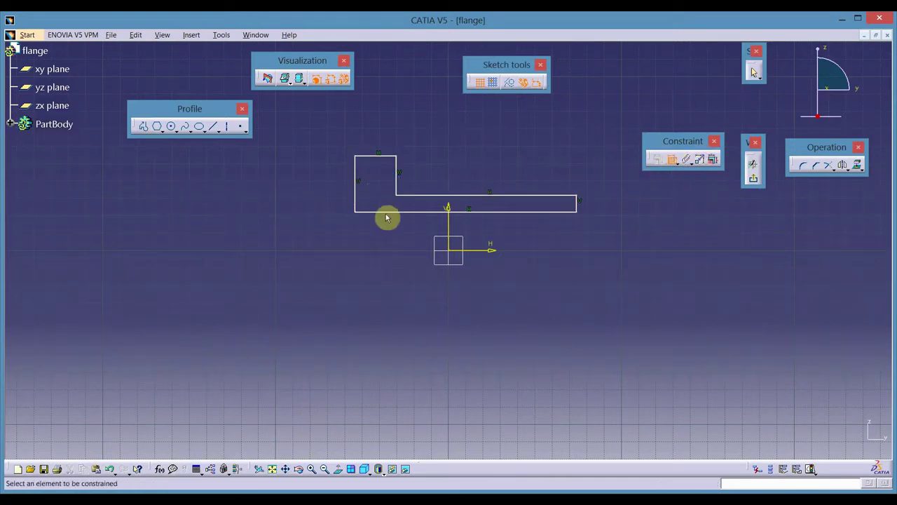
click(379, 161)
click(370, 148)
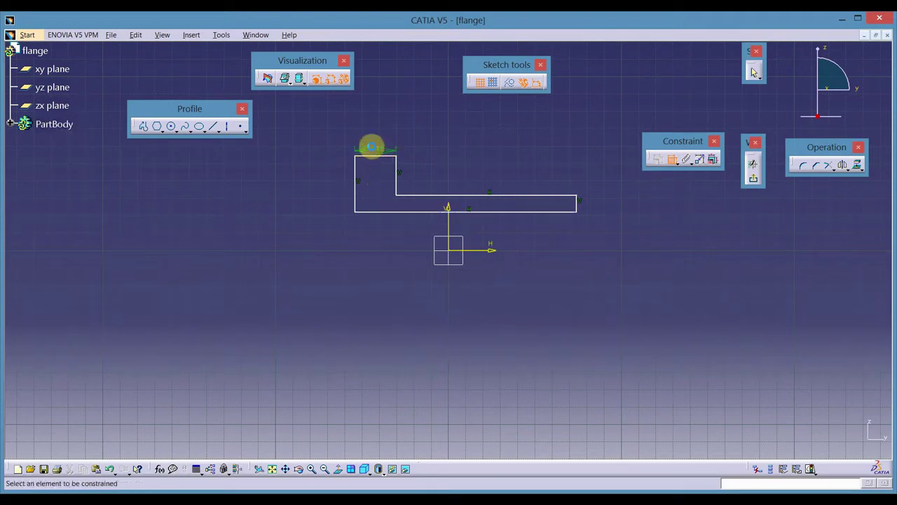
click(234, 491)
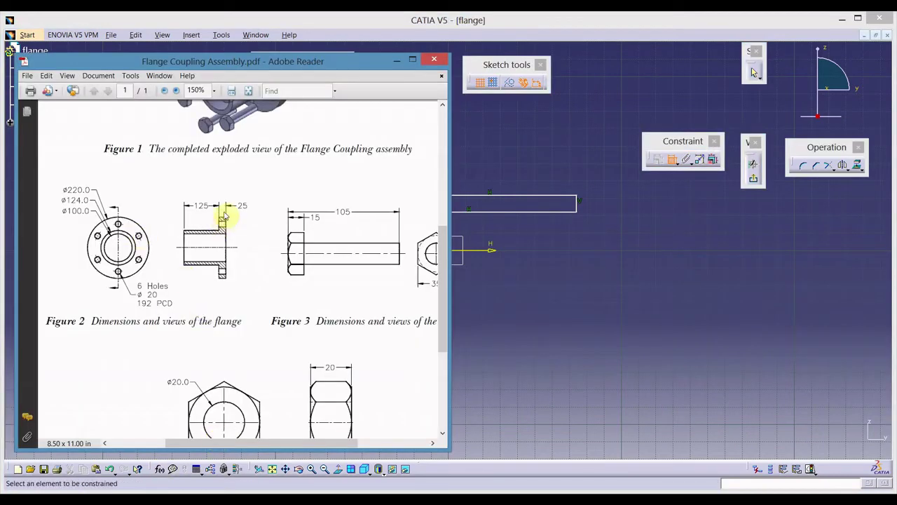
click(491, 140)
double_click(373, 151)
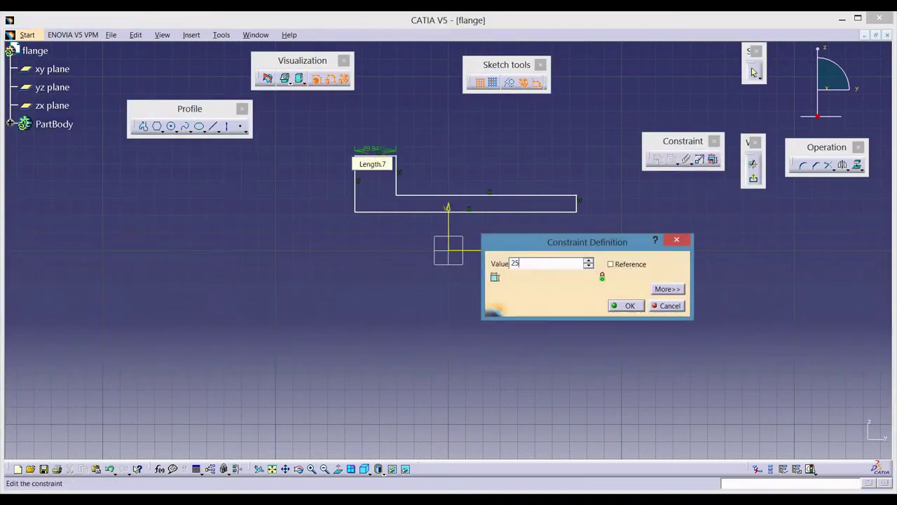
key(Return)
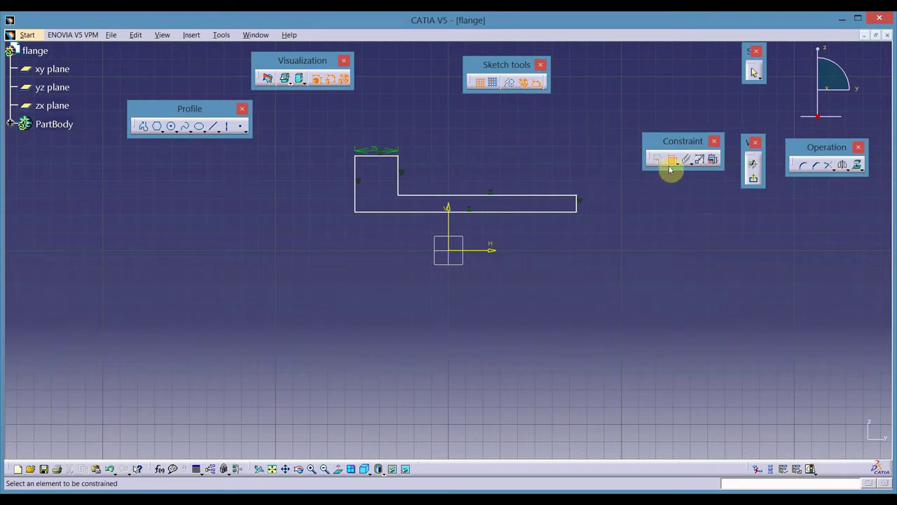
Step: Dimension the long upper horizontal edge of the step and set its length to 125 mm
click(545, 199)
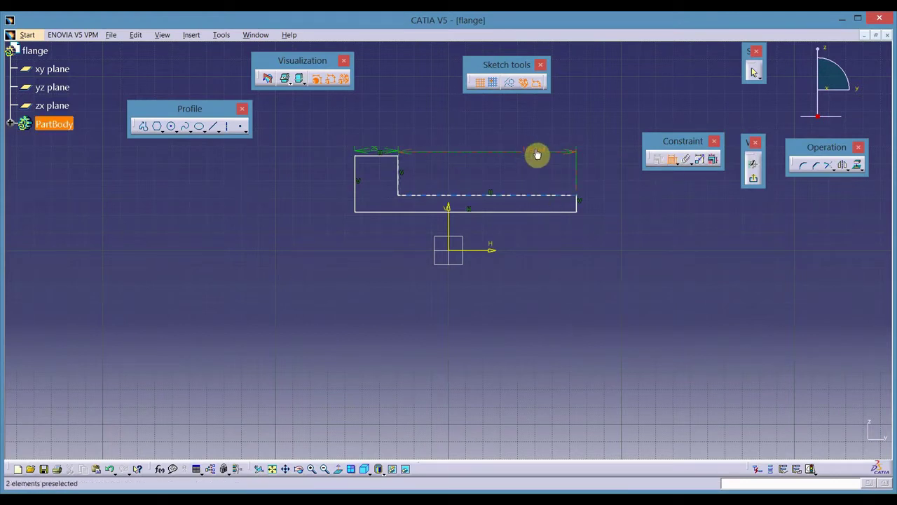
double_click(537, 152)
text(125mm)
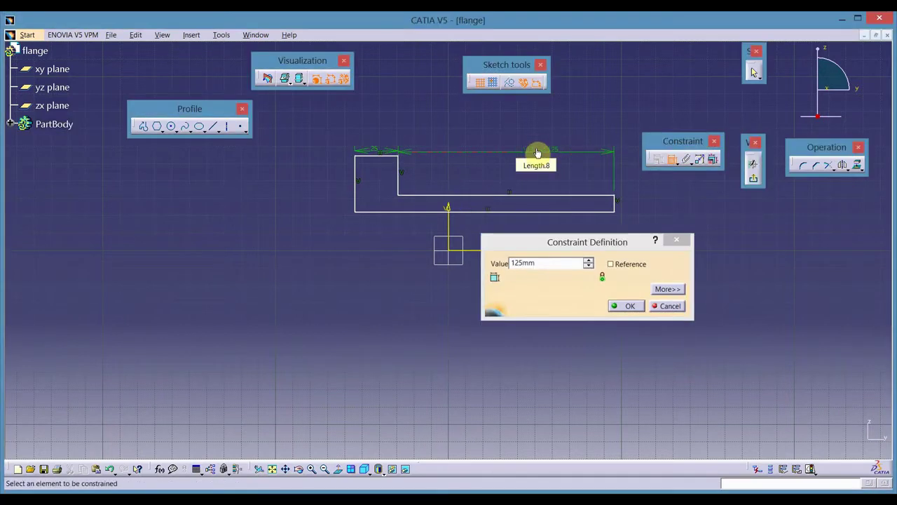
key(Return)
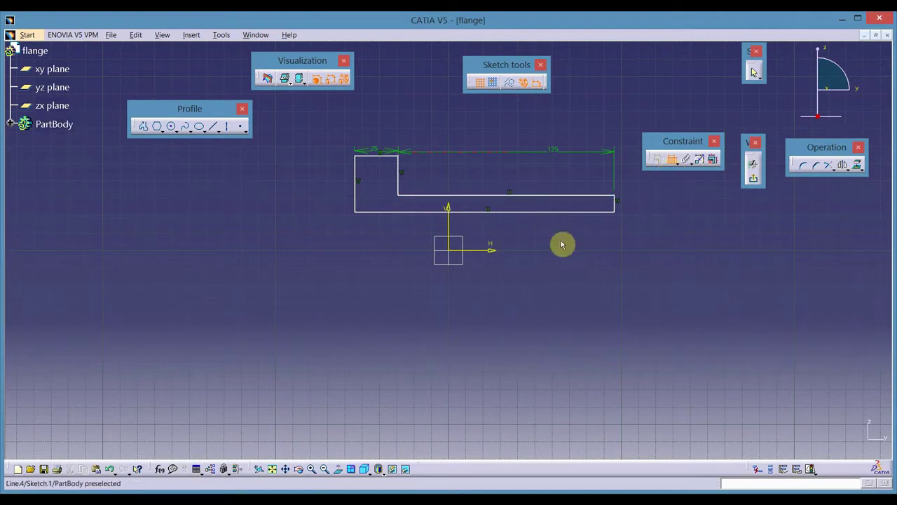
Step: Dimension the distance from the profile's bottom edge to the horizontal axis and set it to 50 mm, checking the bore diameter in the PDF drawing
click(672, 160)
click(222, 468)
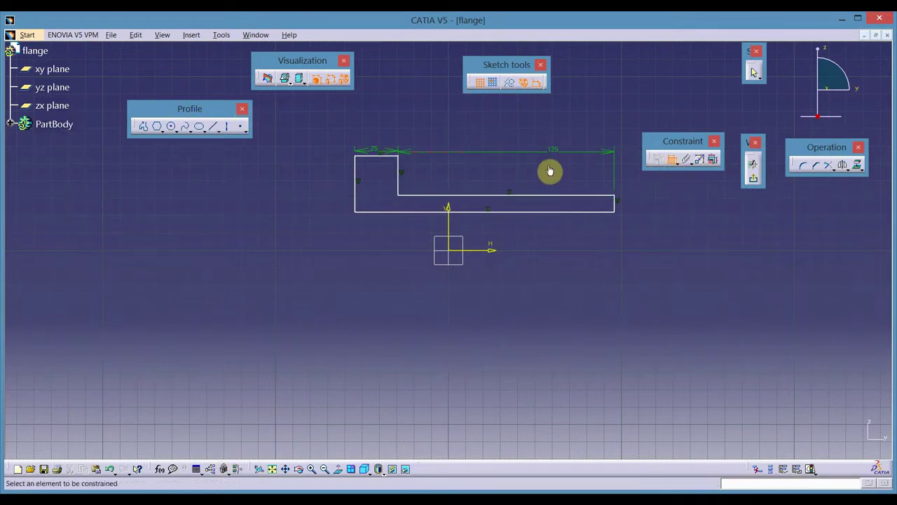
click(403, 212)
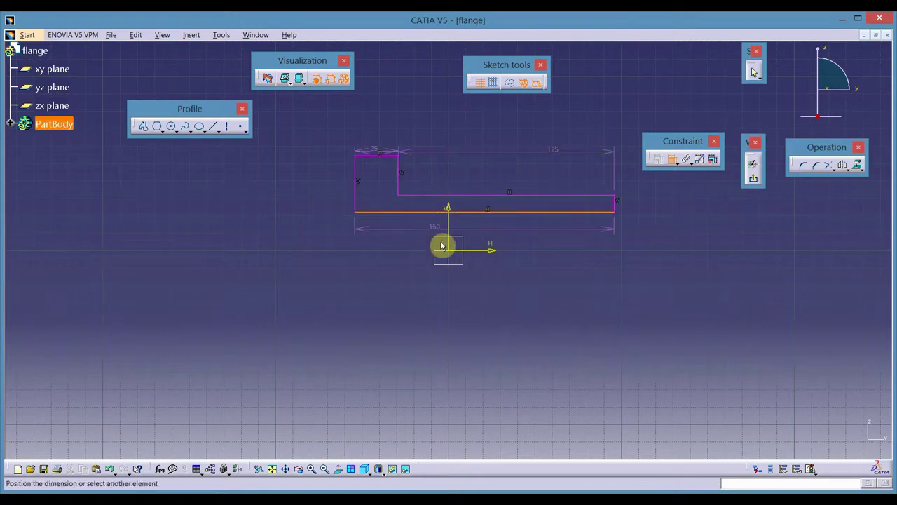
click(476, 250)
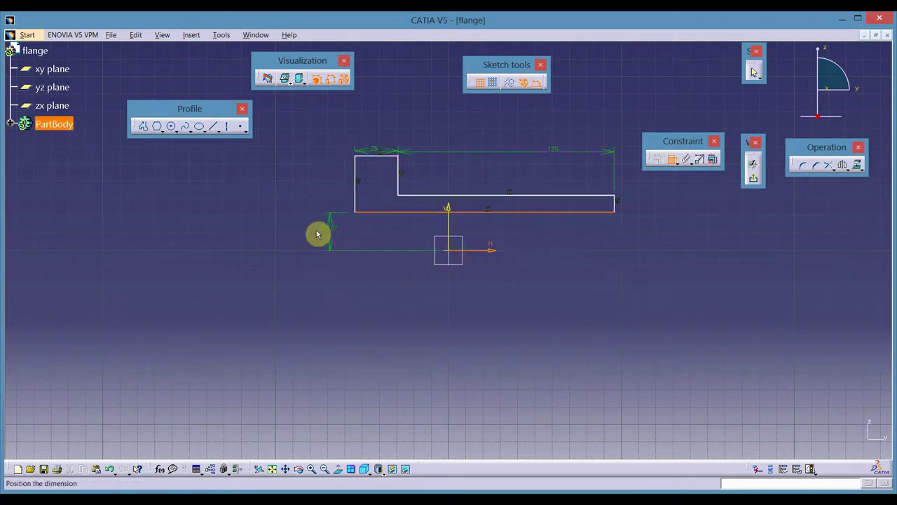
click(314, 231)
key(alt+Tab)
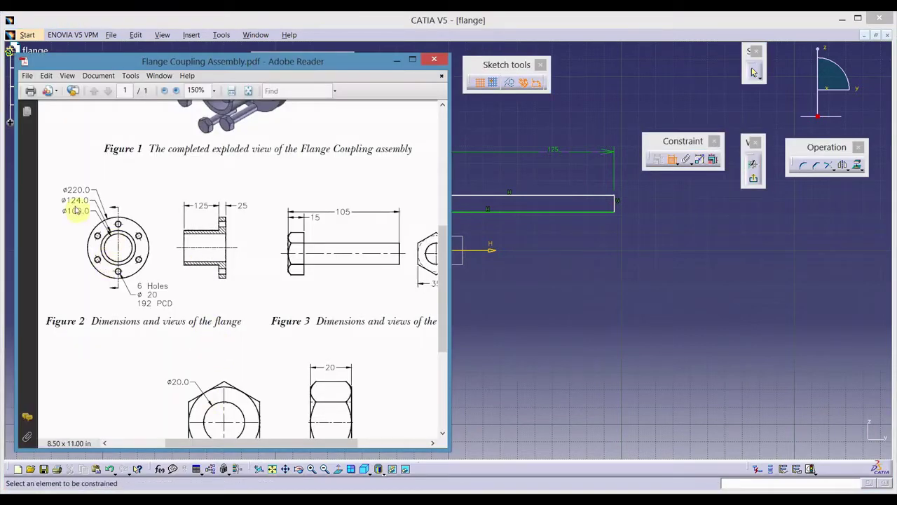
key(alt+Tab)
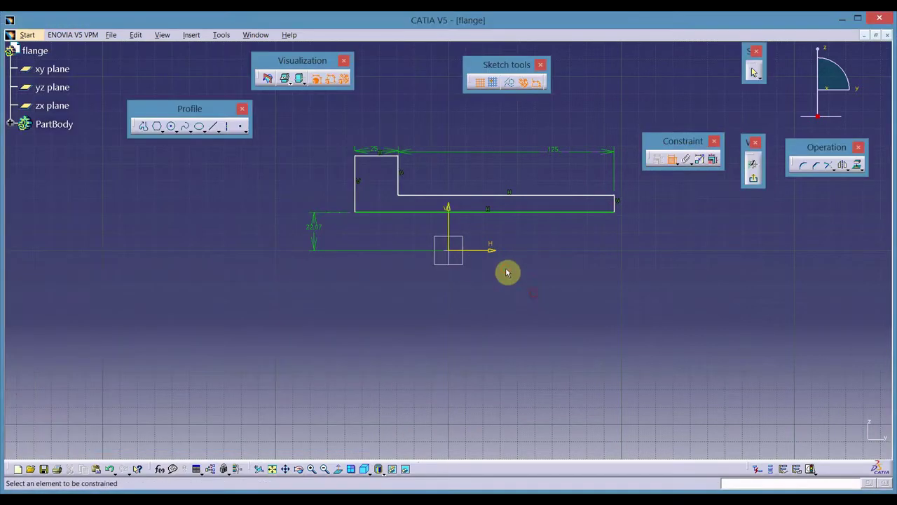
double_click(312, 231)
text(50)
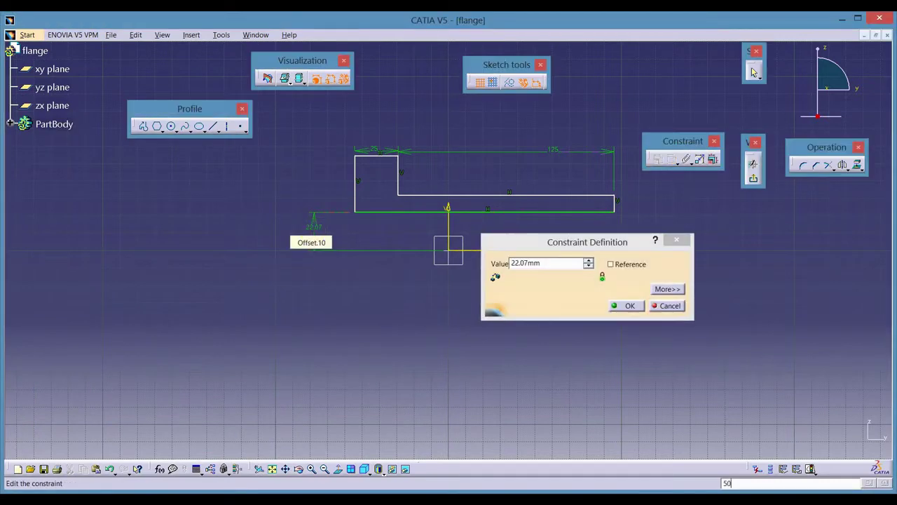
key(Return)
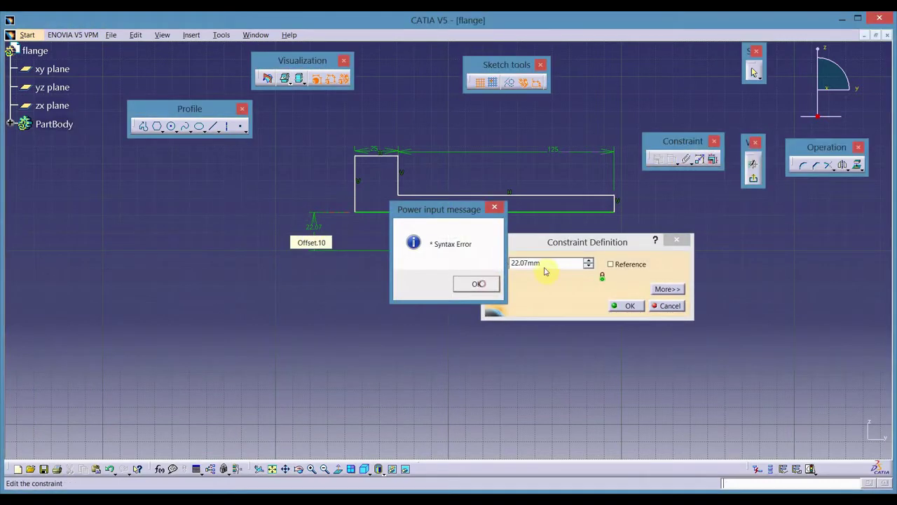
click(493, 284)
click(544, 267)
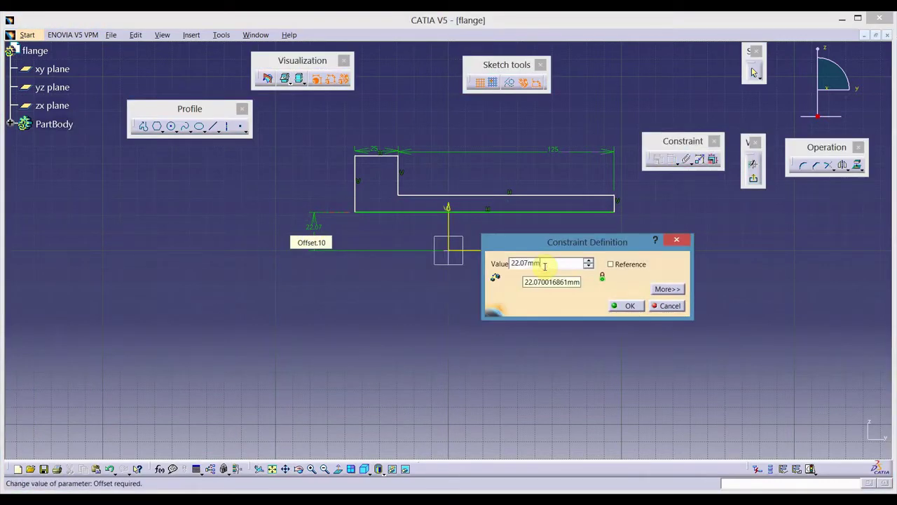
key(Return)
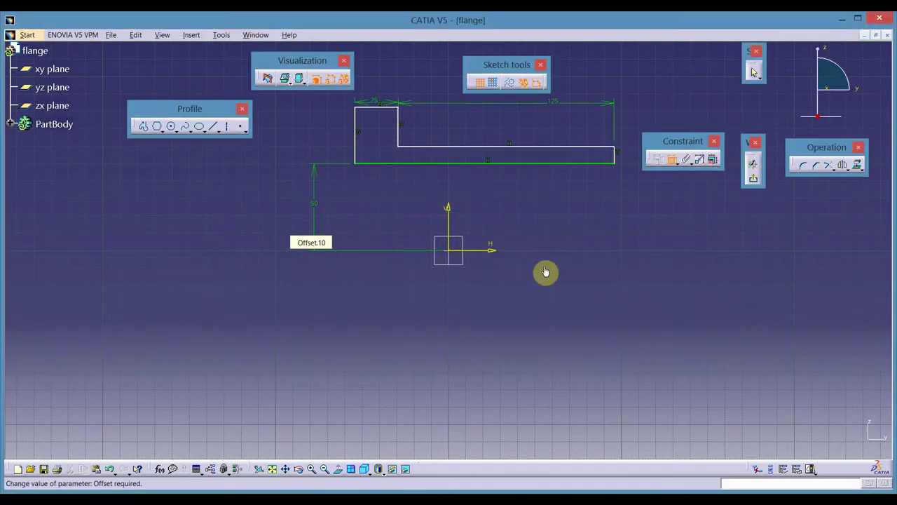
Step: Dimension the 125 mm edge from the horizontal axis and set the distance to 124/2 mm, checking the hub diameter in the PDF drawing
click(672, 159)
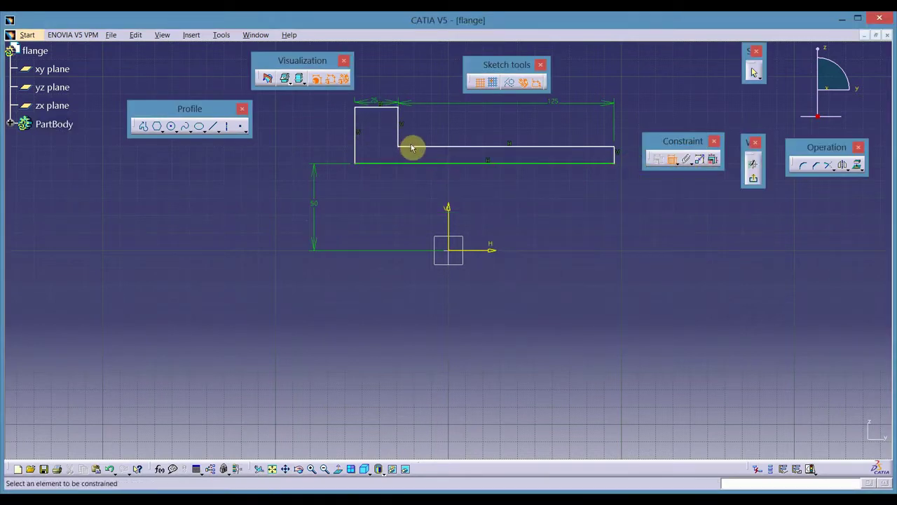
click(412, 147)
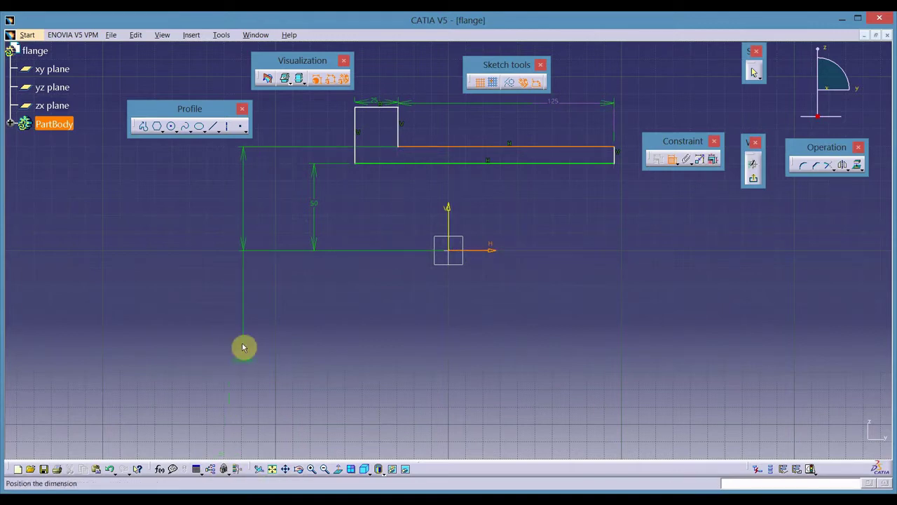
key(alt+Tab)
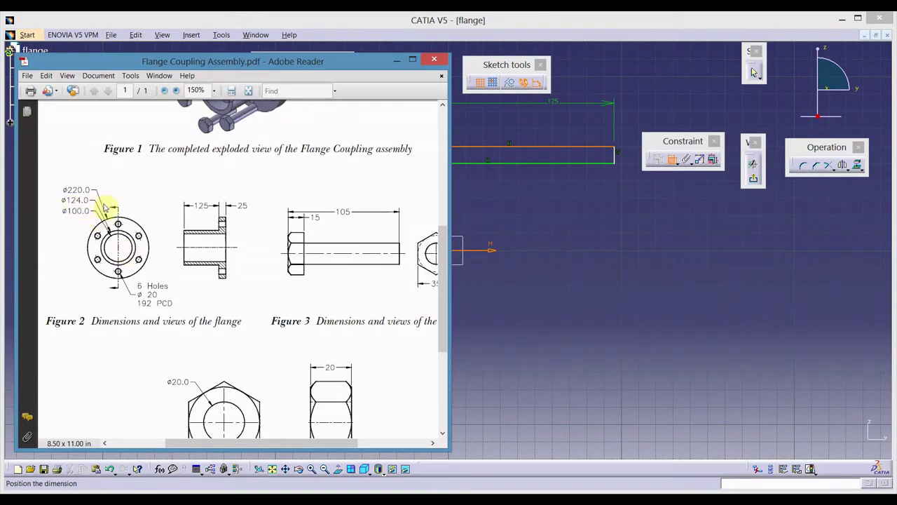
key(alt+Tab)
click(467, 316)
double_click(469, 317)
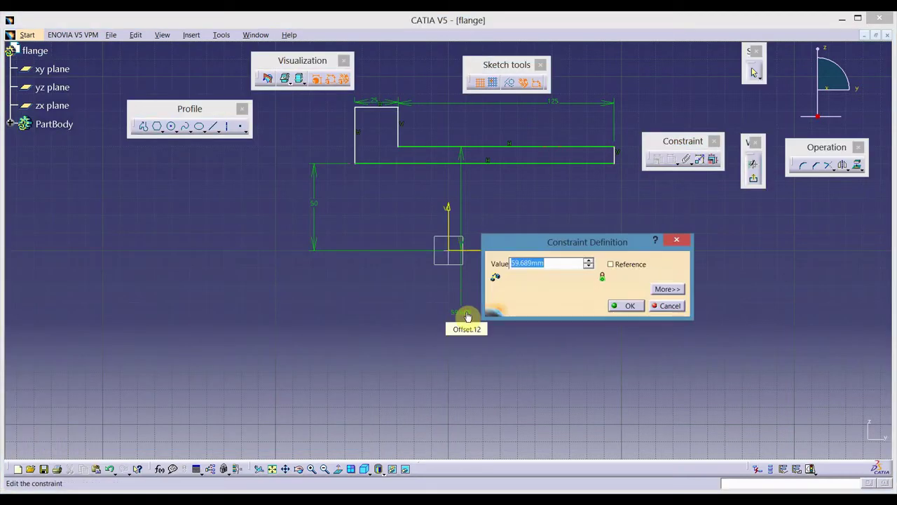
text(124/2)
key(Return)
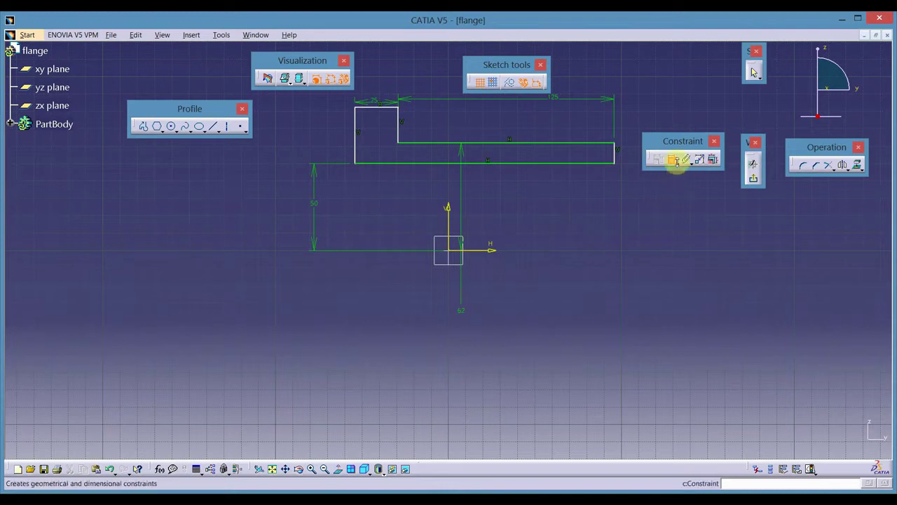
Step: Dimension the short top edge from the horizontal axis and set the distance to 220/2 mm, checking the outer diameter in the PDF drawing
click(673, 160)
click(378, 107)
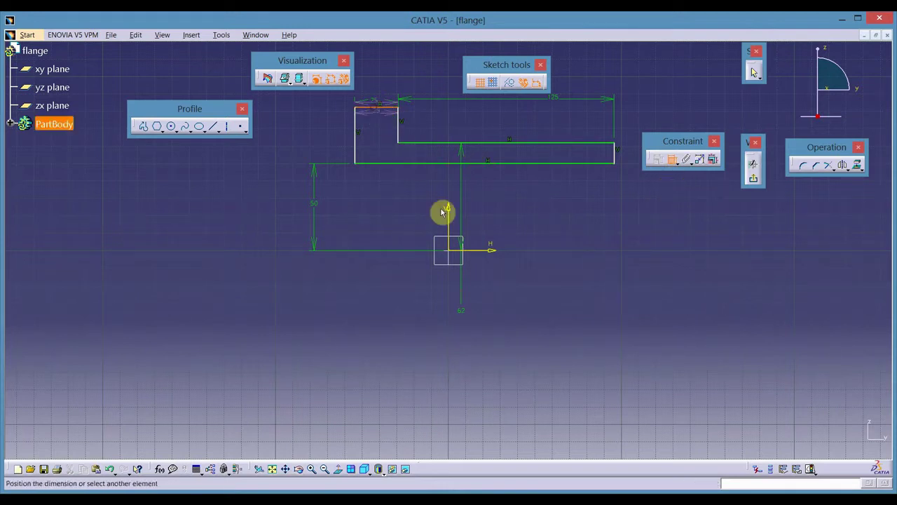
click(490, 252)
click(202, 202)
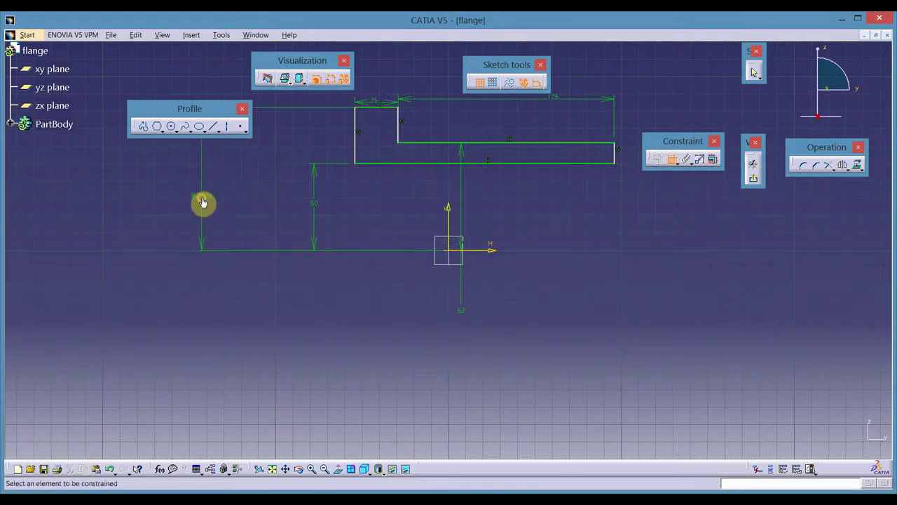
key(alt+Tab)
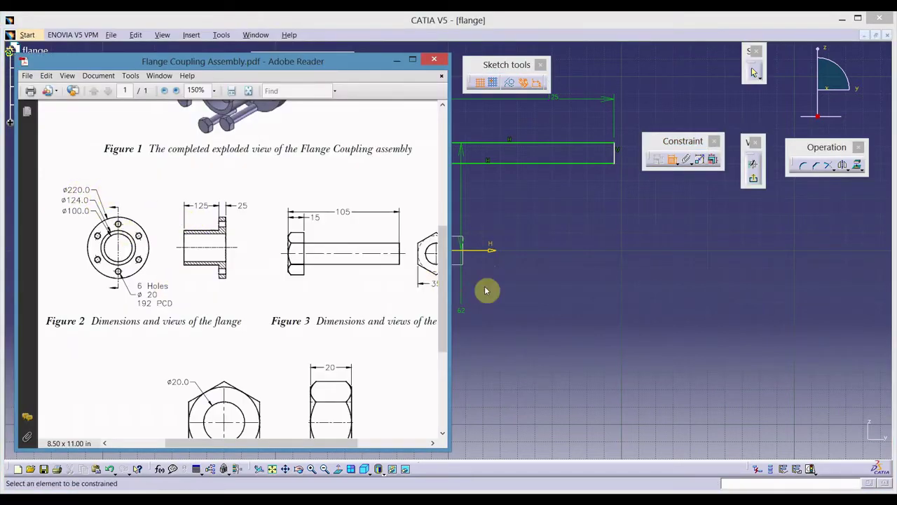
key(alt+Tab)
double_click(207, 201)
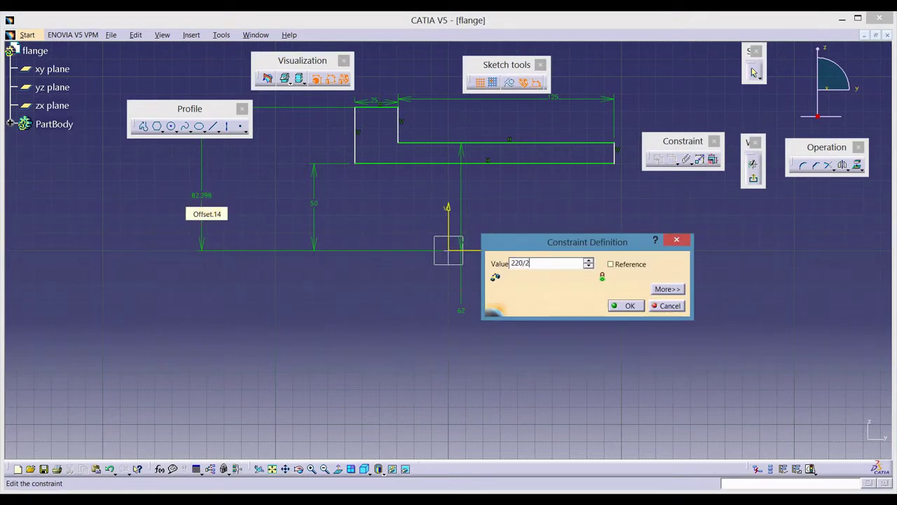
key(Return)
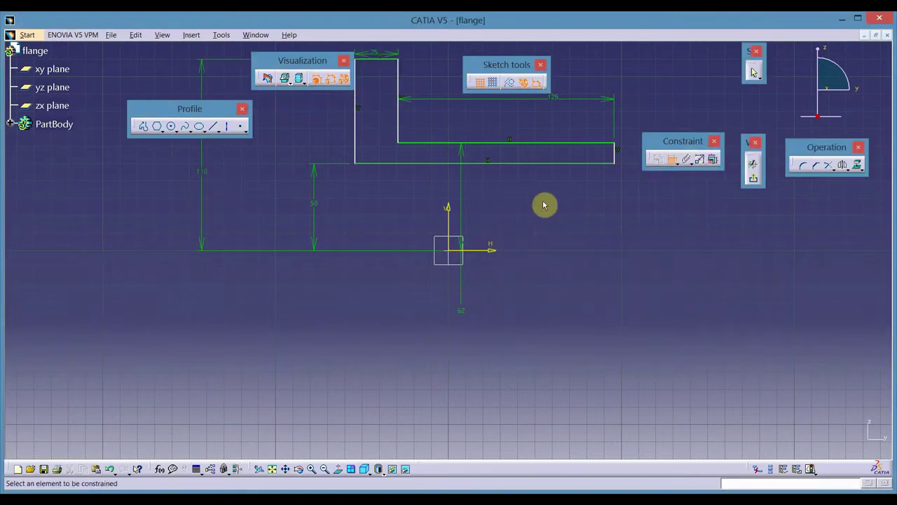
Step: Undo the last dimension change and set the top edge's distance from the horizontal axis to 220/2 mm again
middle_drag(540, 214, 528, 296)
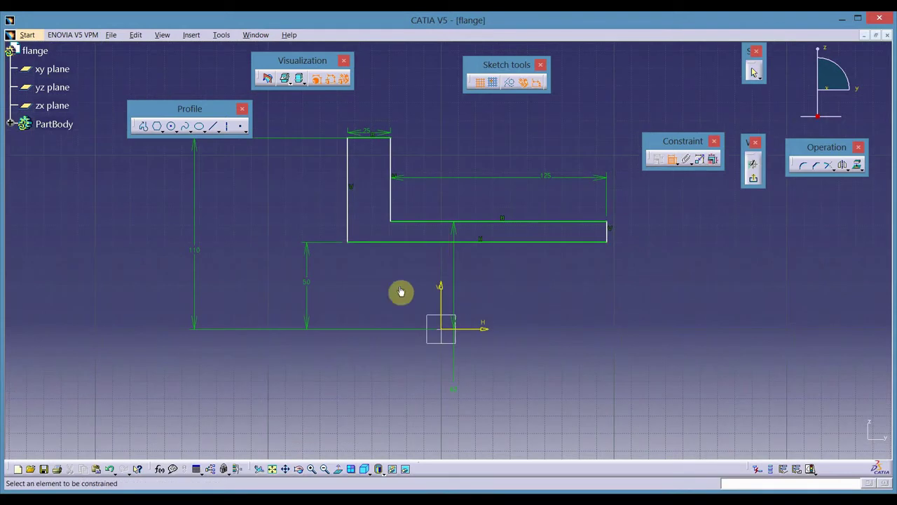
click(349, 216)
key(ctrl+z)
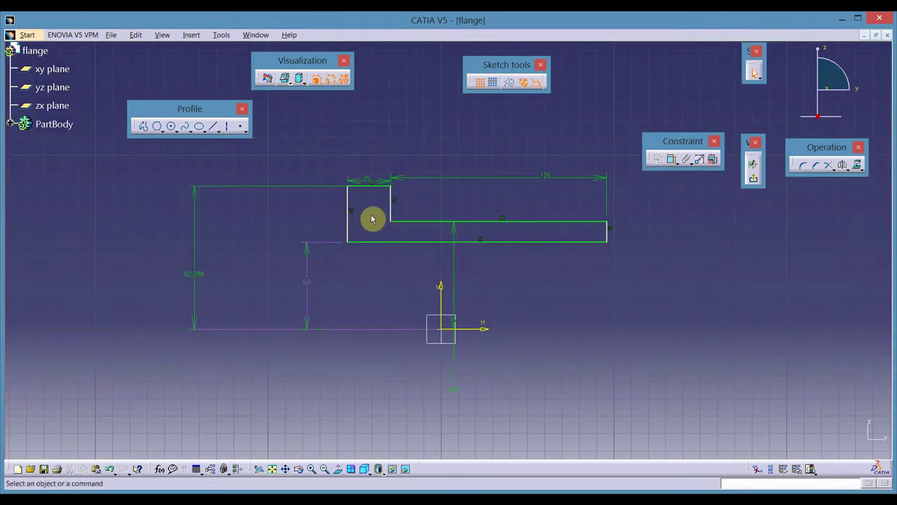
double_click(195, 276)
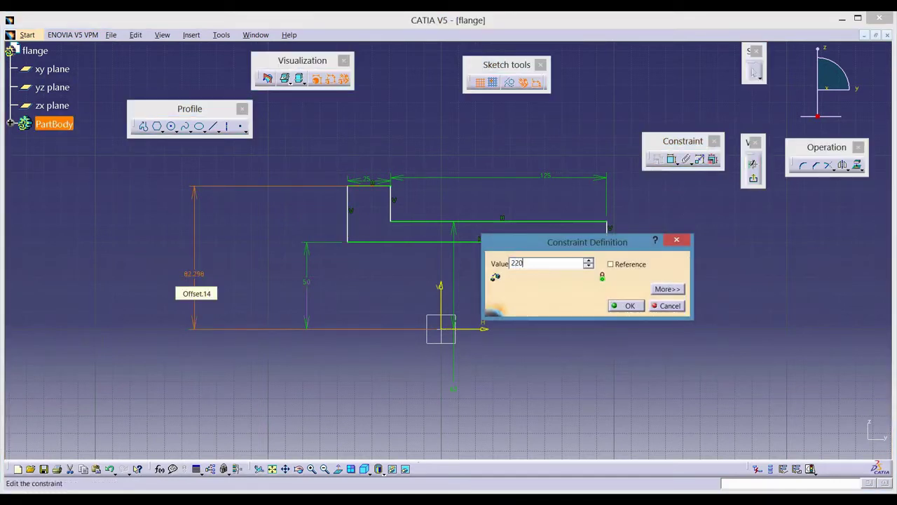
key(Return)
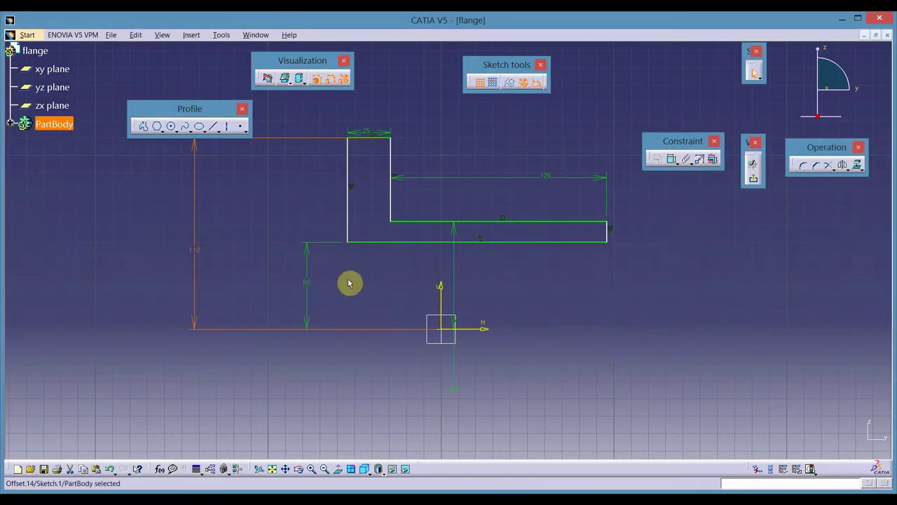
Step: Constrain the profile's left vertical edge to be coincident with the sketch's vertical axis
click(354, 205)
ctrl+click(441, 288)
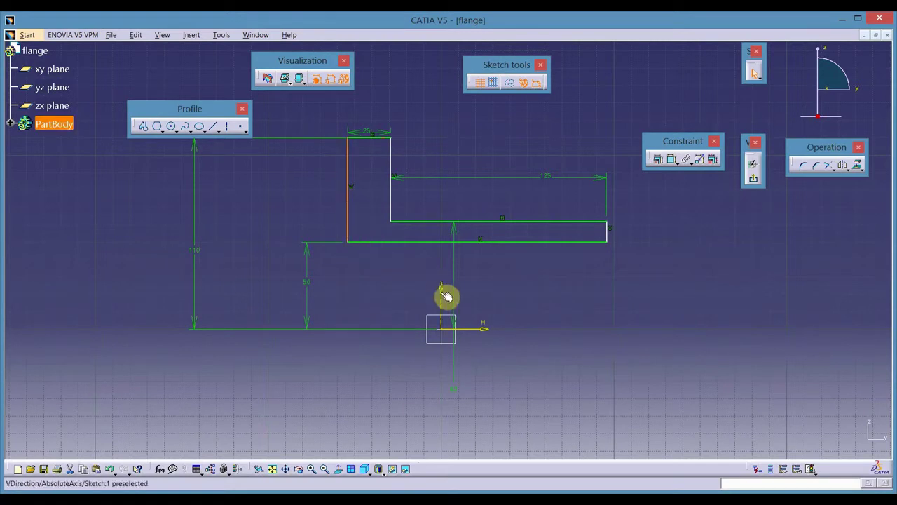
click(659, 160)
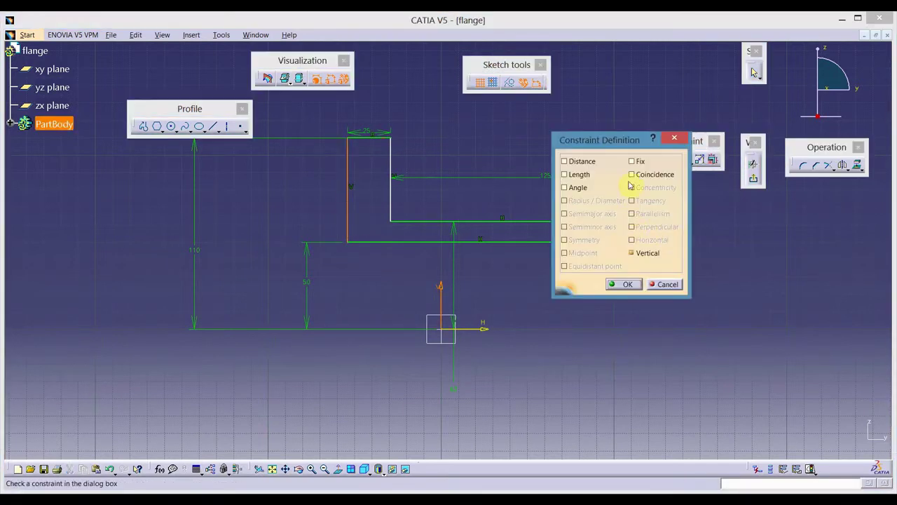
click(643, 177)
click(624, 284)
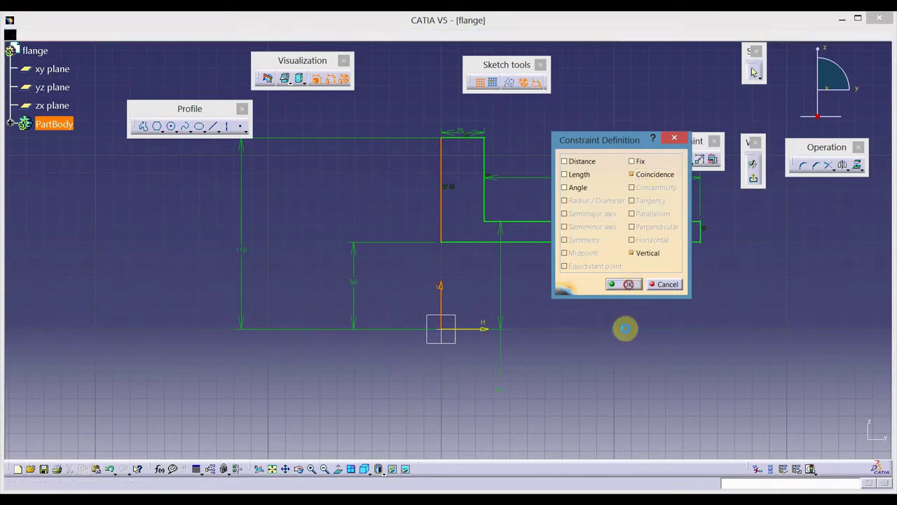
Step: Exit the sketch and revolve the profile 360° about its horizontal axis with the Shaft feature
middle_drag(722, 309, 569, 313)
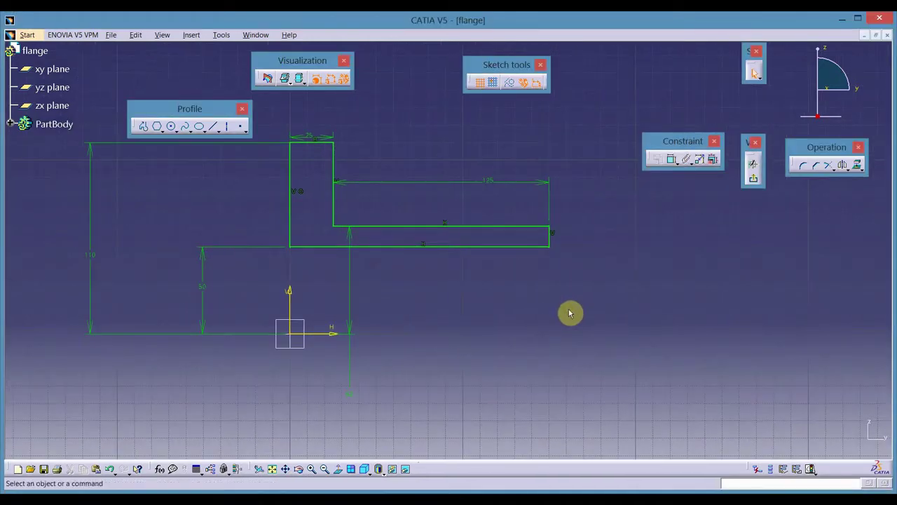
middle_drag(495, 302, 589, 302)
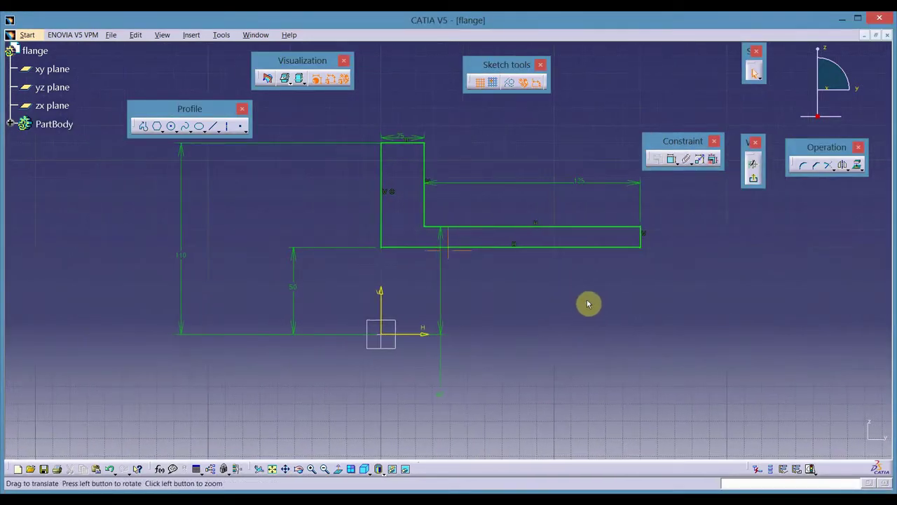
click(752, 181)
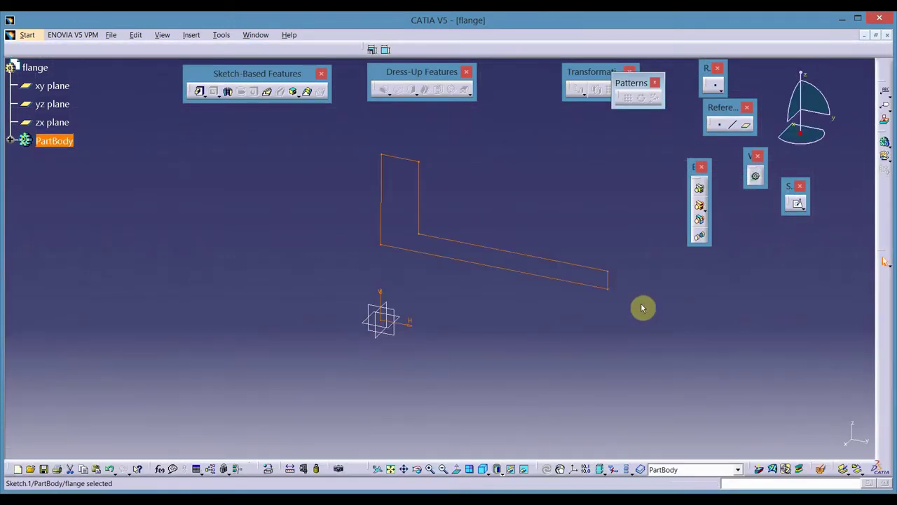
click(229, 94)
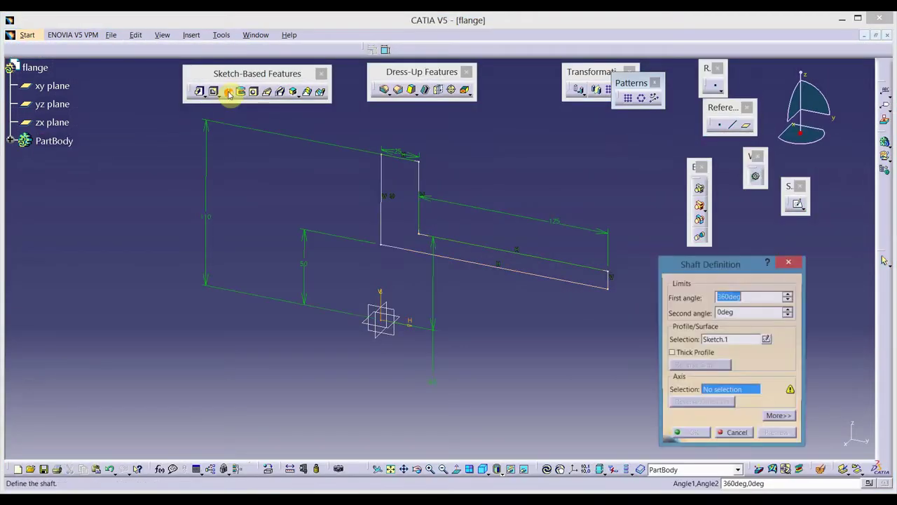
click(414, 326)
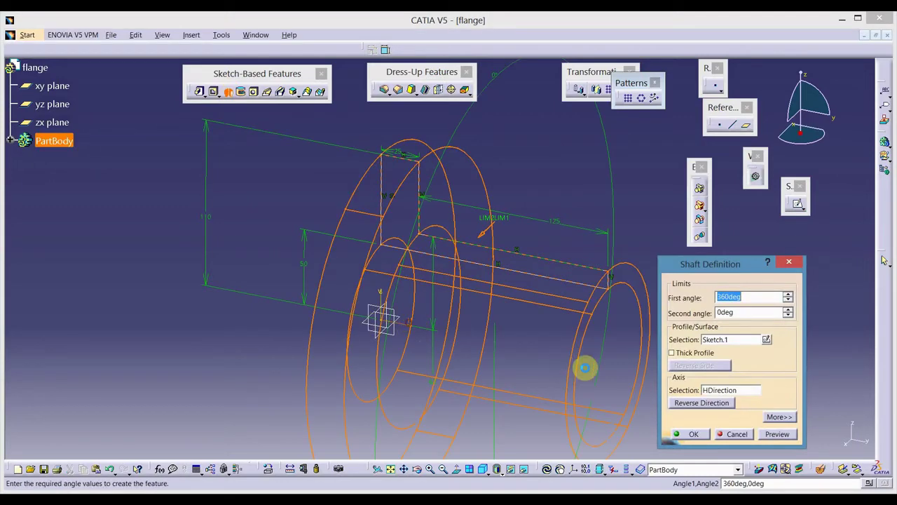
click(693, 434)
Step: Start a sketch on the flange's annular face and draw a circle about 211 mm in diameter beside the part, centred on the horizontal axis
middle_drag(263, 330, 224, 287)
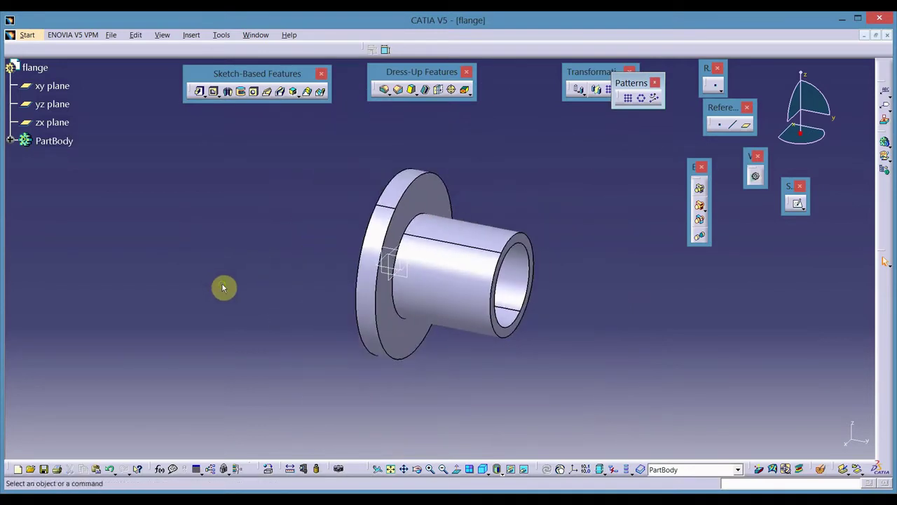
click(408, 337)
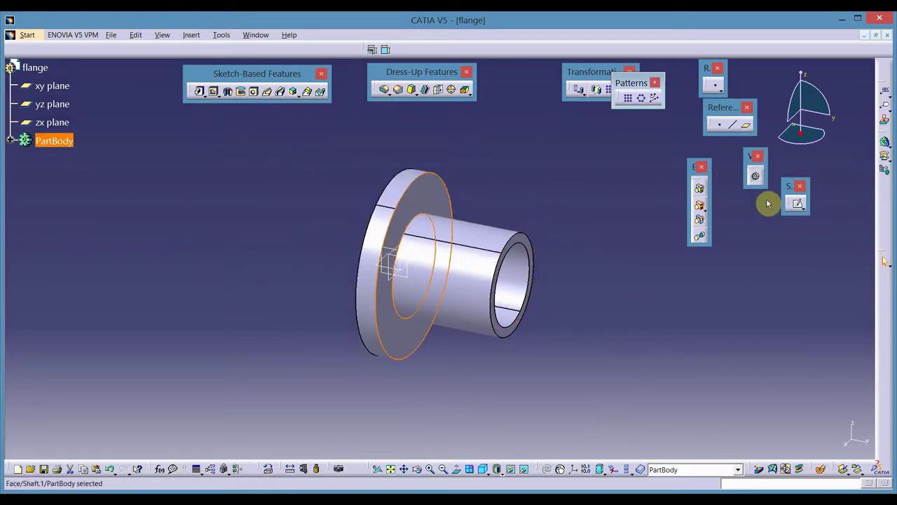
click(797, 204)
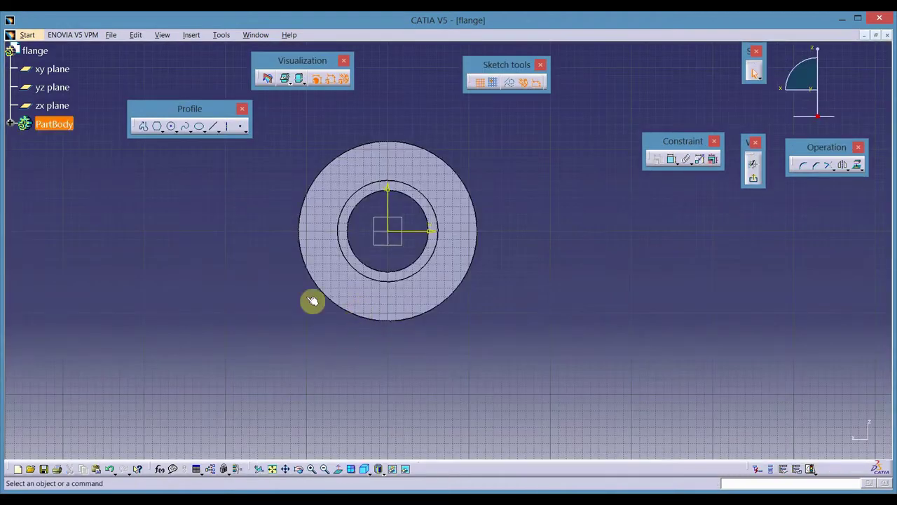
click(173, 130)
click(207, 228)
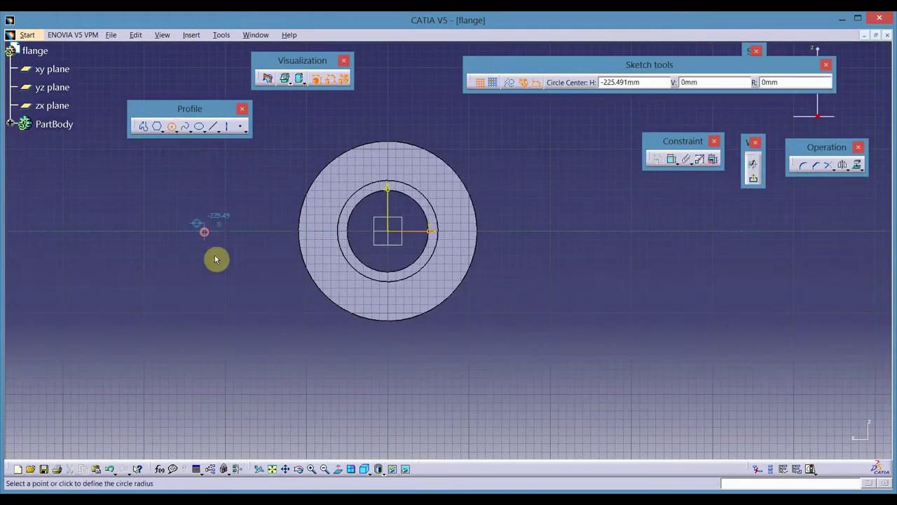
click(241, 309)
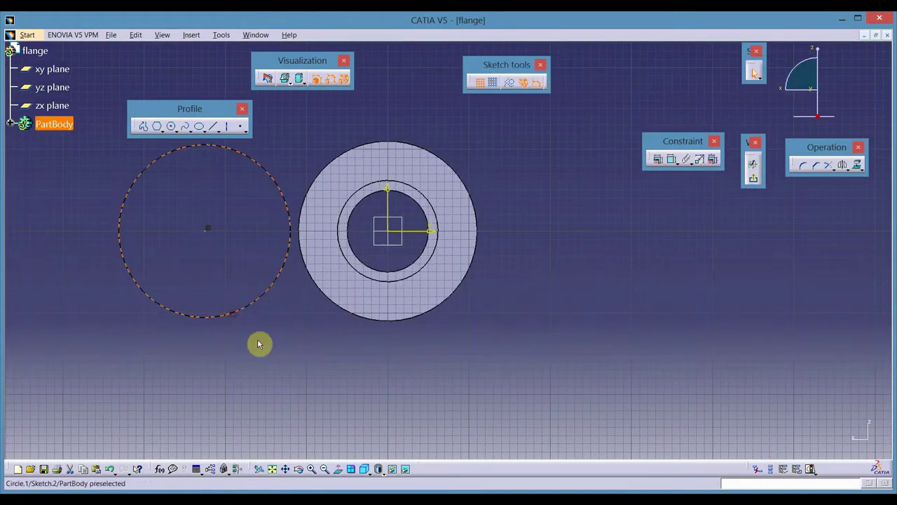
Step: Dimension the circle's diameter and check the bolt holes' pitch circle diameter in the PDF drawing
click(670, 161)
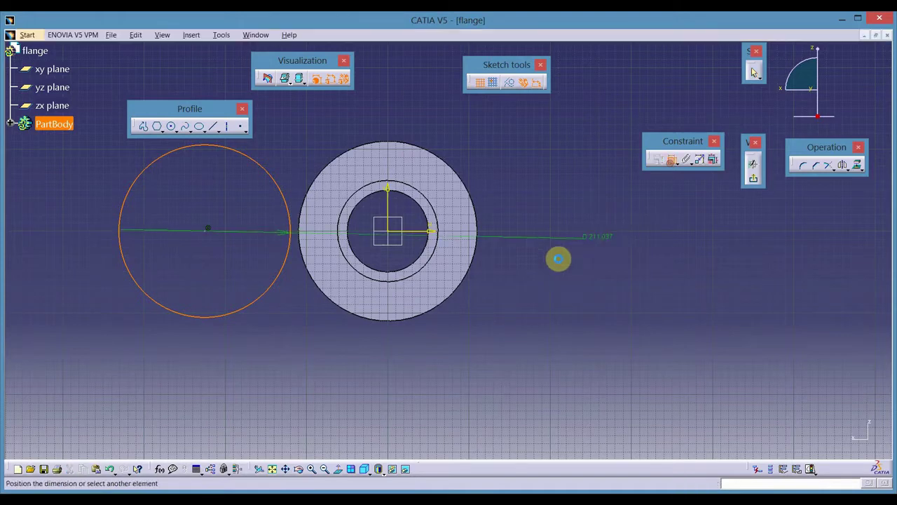
click(293, 339)
key(alt+Tab)
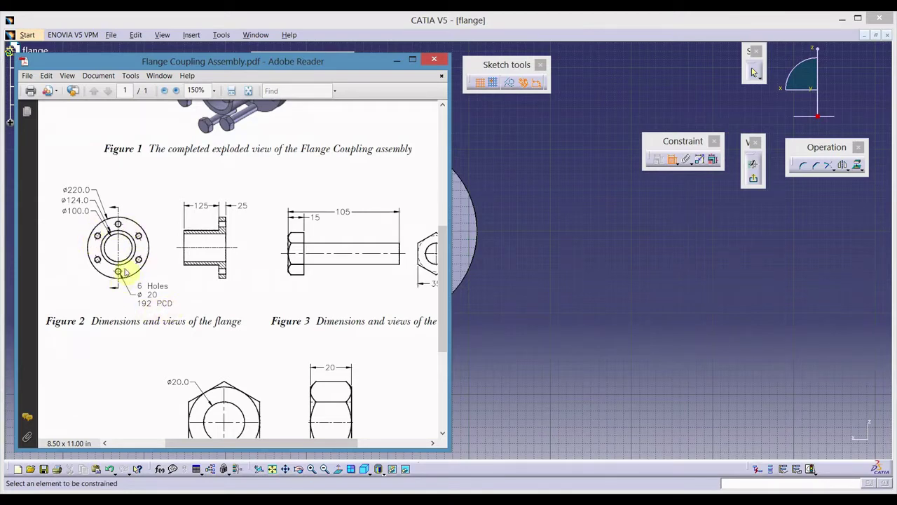
key(alt+Tab)
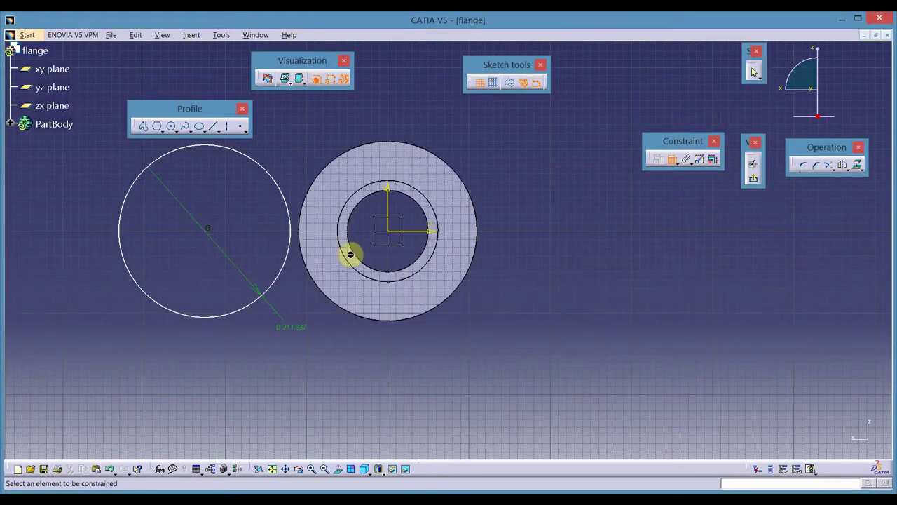
Step: Try to set the circle's diameter to 192 mm
double_click(298, 336)
text(1)
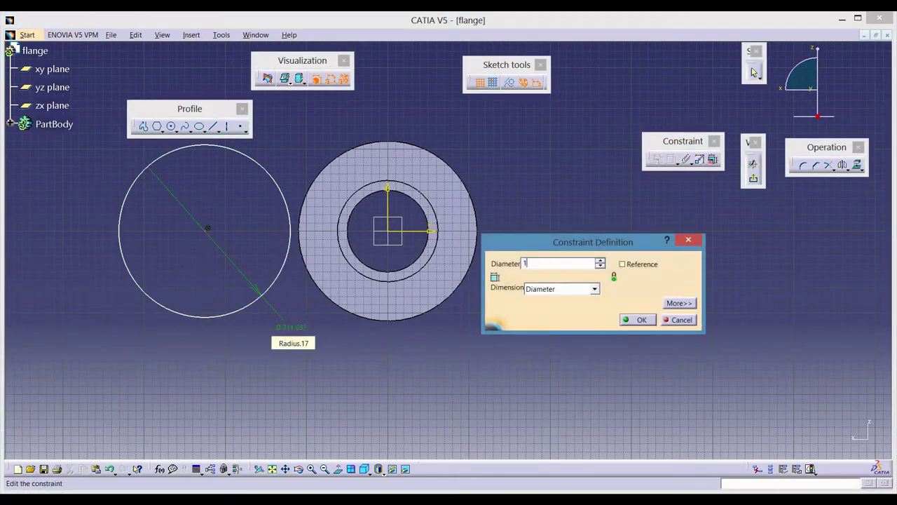
text(92)
key(Return)
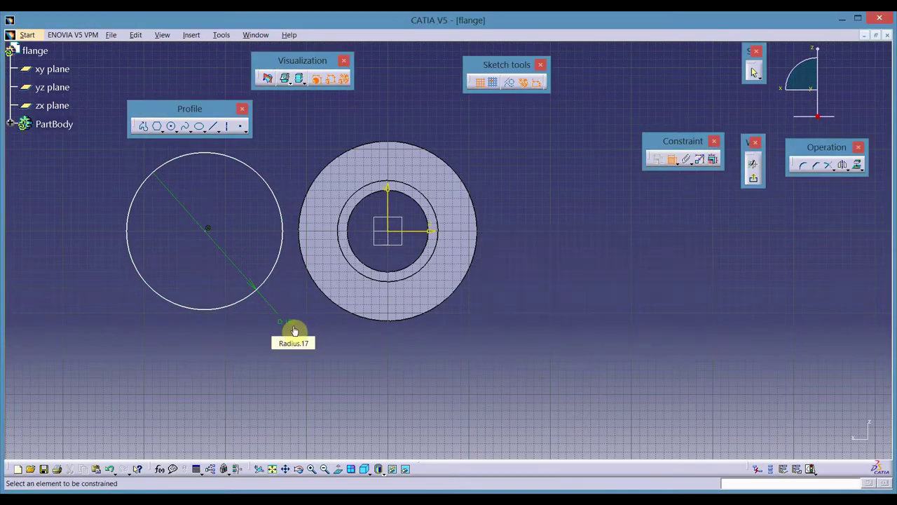
click(274, 280)
click(313, 319)
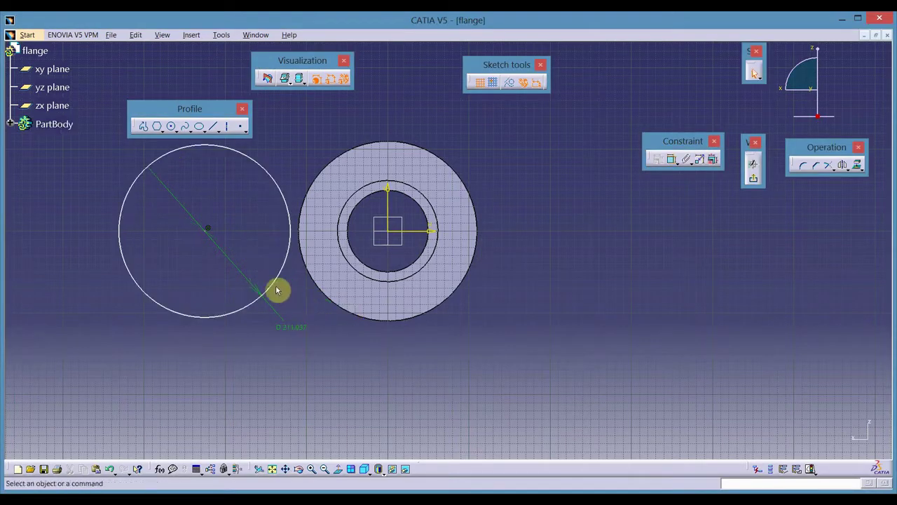
Step: Edit the circle's existing diameter dimension and set it to 192 mm
double_click(297, 333)
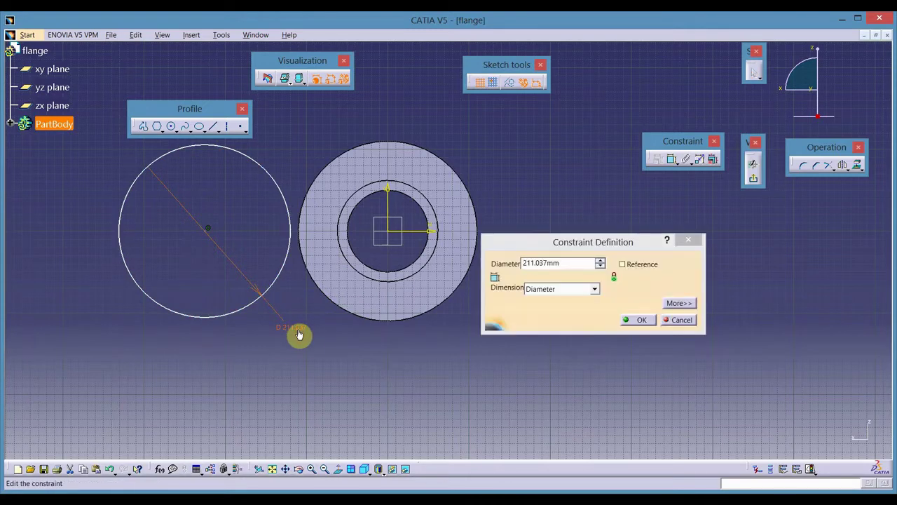
key(Return)
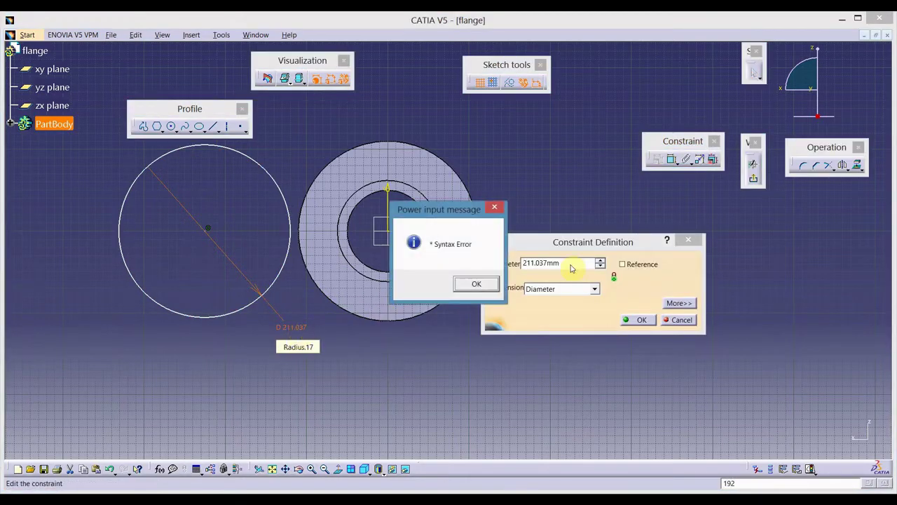
click(476, 286)
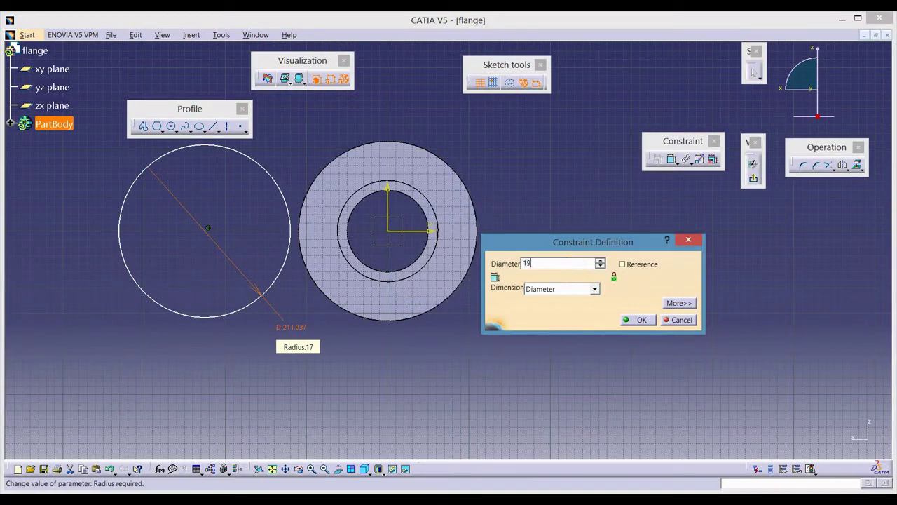
key(Return)
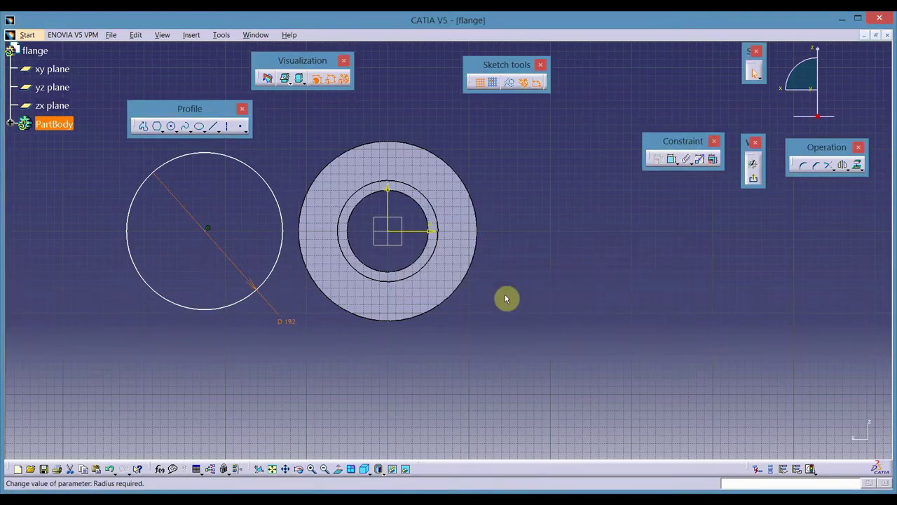
click(236, 306)
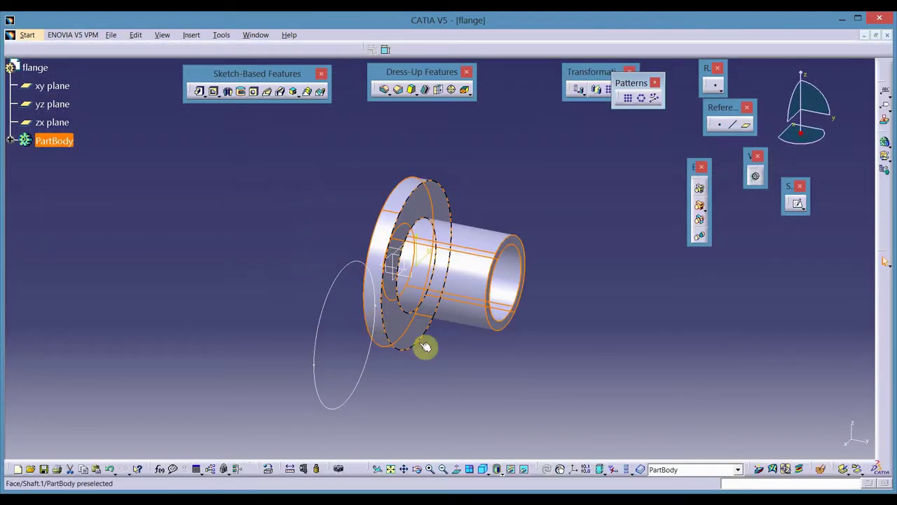
click(425, 346)
double_click(355, 390)
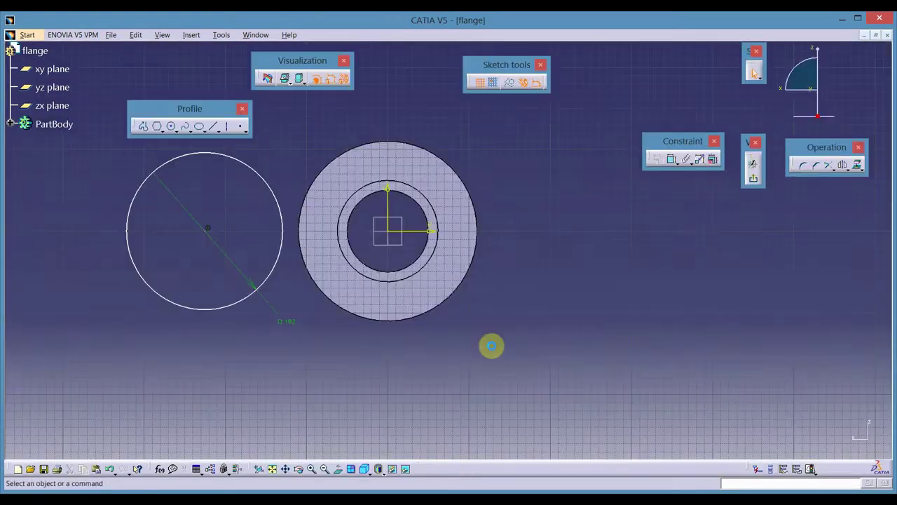
Step: Constrain the 192 mm circle to be concentric with the flange's outer circular edge
double_click(196, 310)
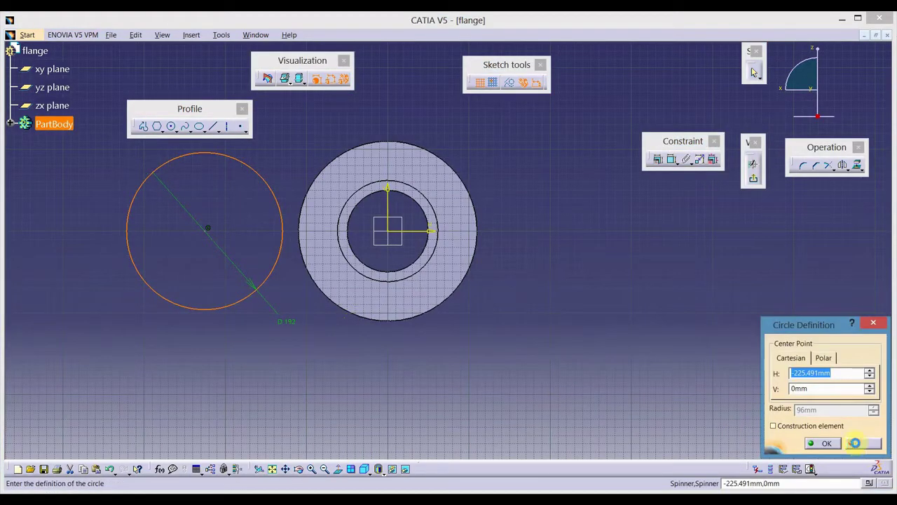
click(855, 442)
ctrl+click(396, 325)
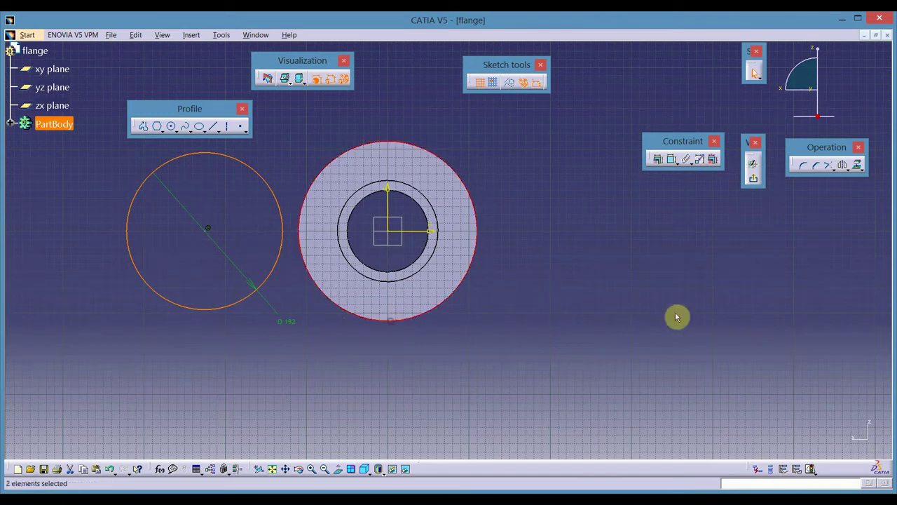
click(659, 159)
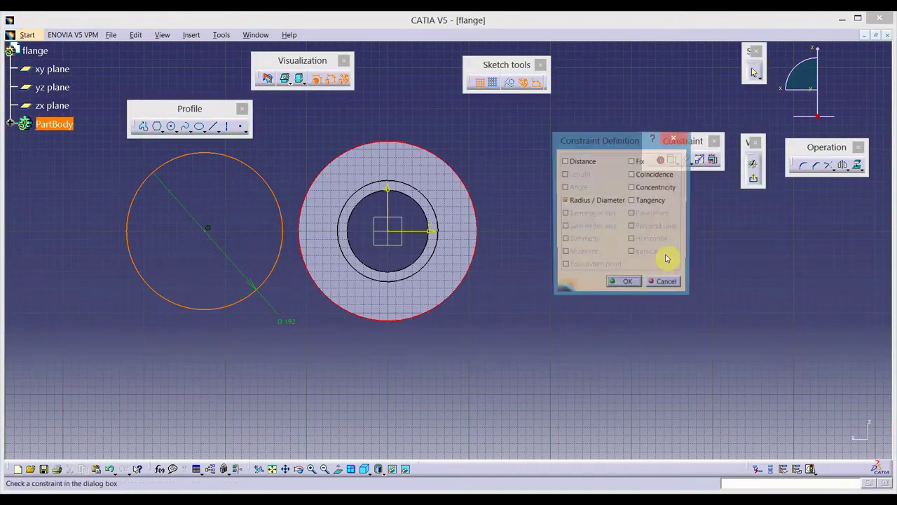
click(644, 188)
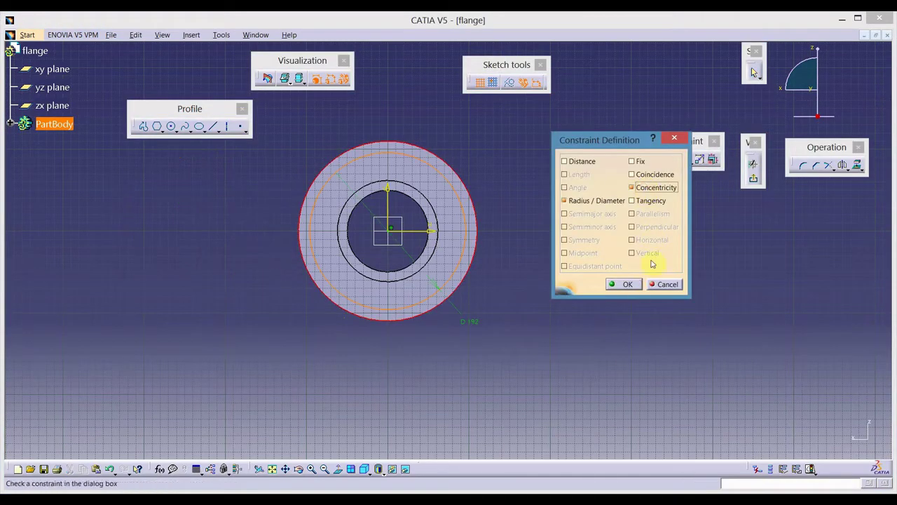
click(626, 285)
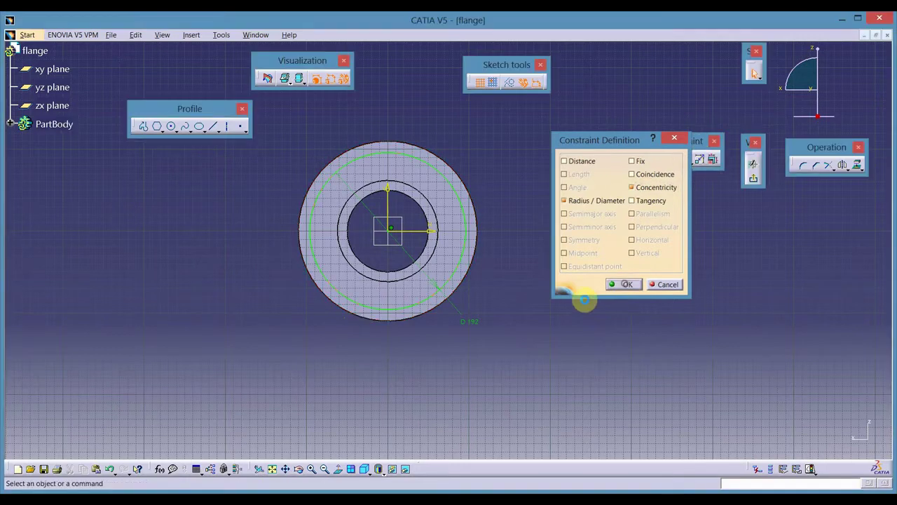
Step: Convert the 192 mm circle into a construction element
click(436, 167)
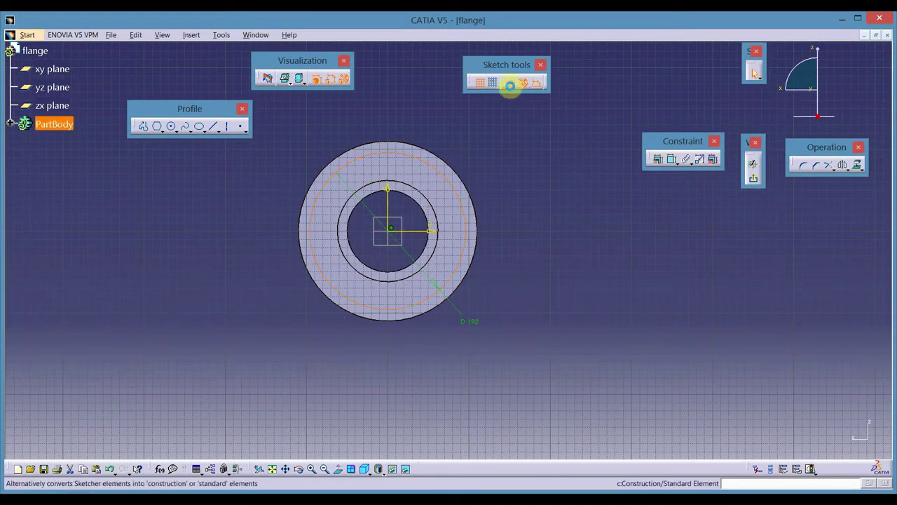
click(509, 84)
click(510, 83)
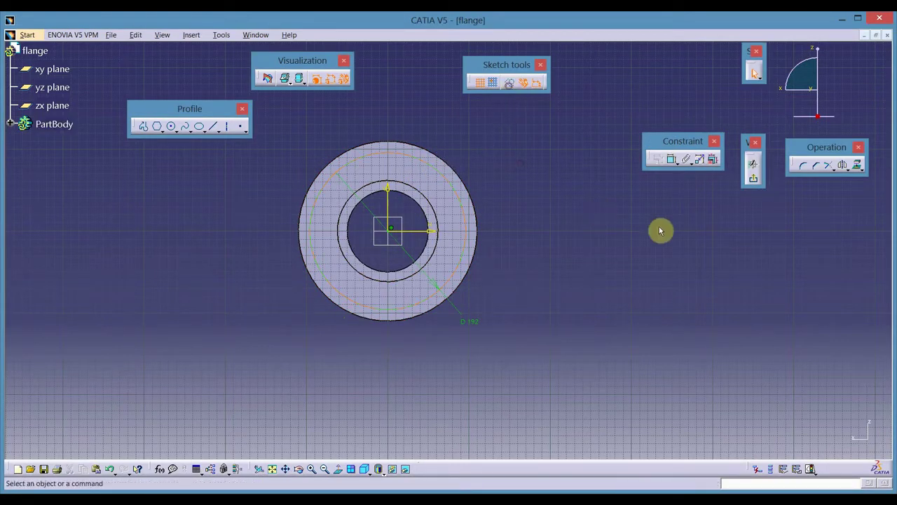
Step: Draw a second circle about 71 mm in diameter beside the flange and dimension its diameter
click(170, 126)
click(188, 199)
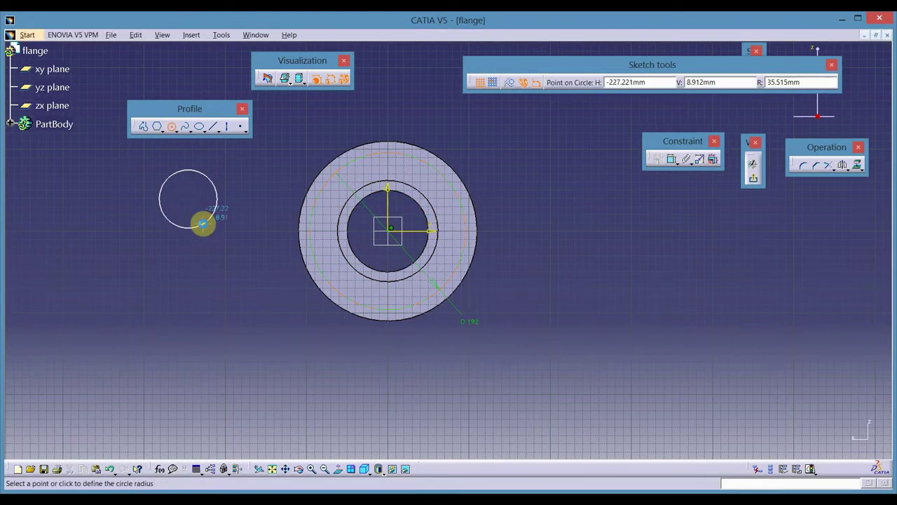
click(203, 223)
click(671, 159)
click(188, 228)
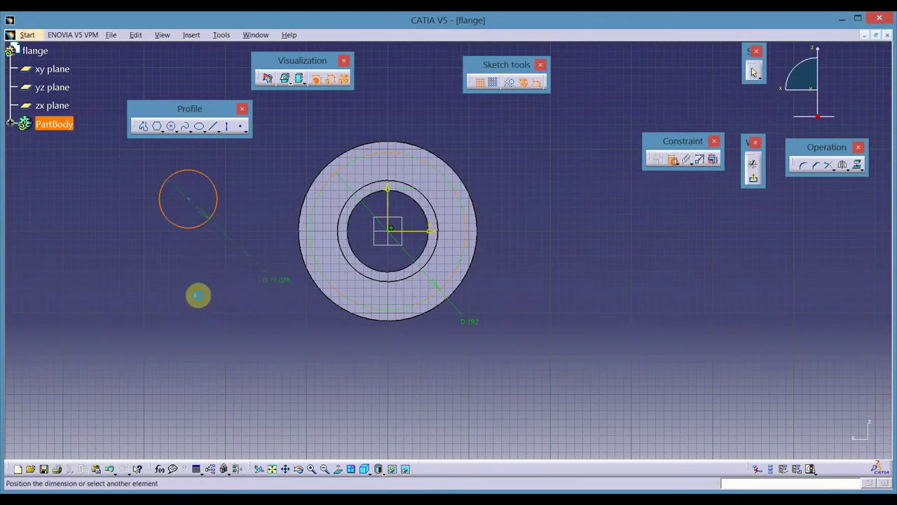
click(204, 267)
Step: Set the small circle's diameter to 20 mm, checking the bolt hole size in the PDF drawing
click(203, 490)
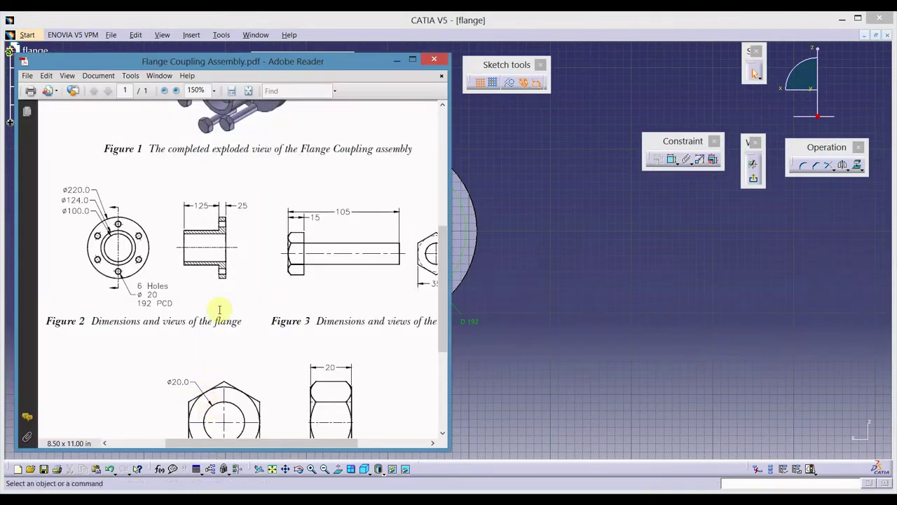
click(553, 362)
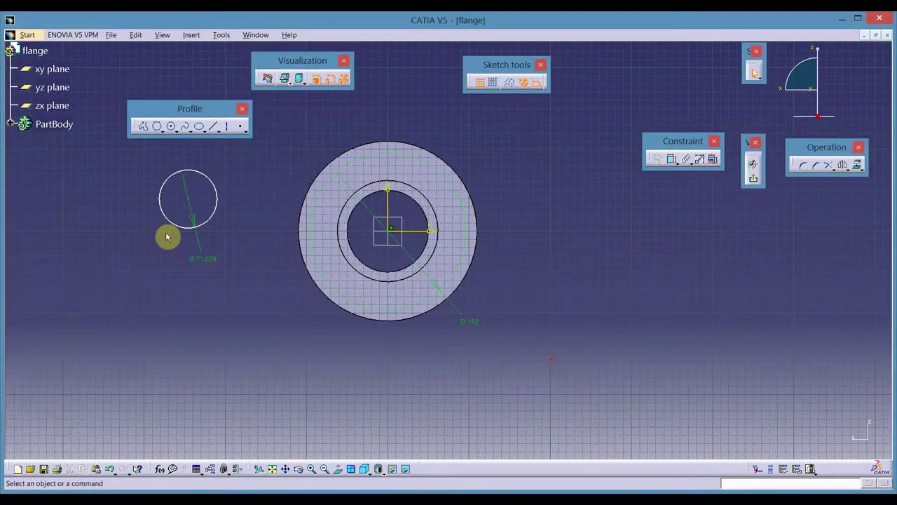
double_click(206, 265)
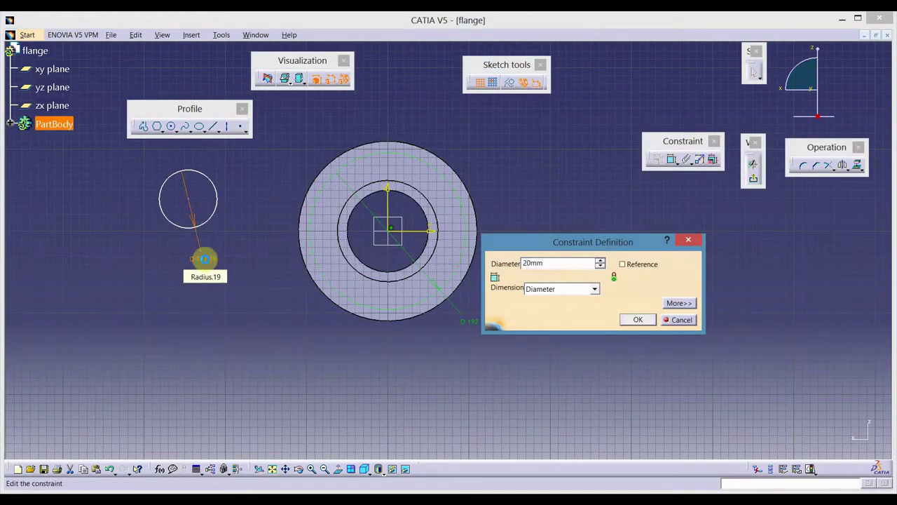
text(20mm)
key(Return)
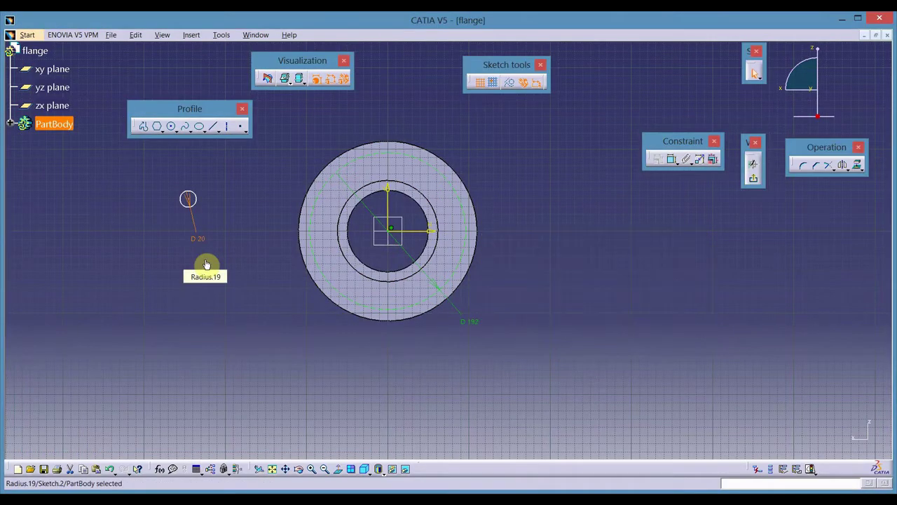
Step: Constrain the centre of the 20 mm circle to be coincident with the sketch's vertical axis
click(190, 203)
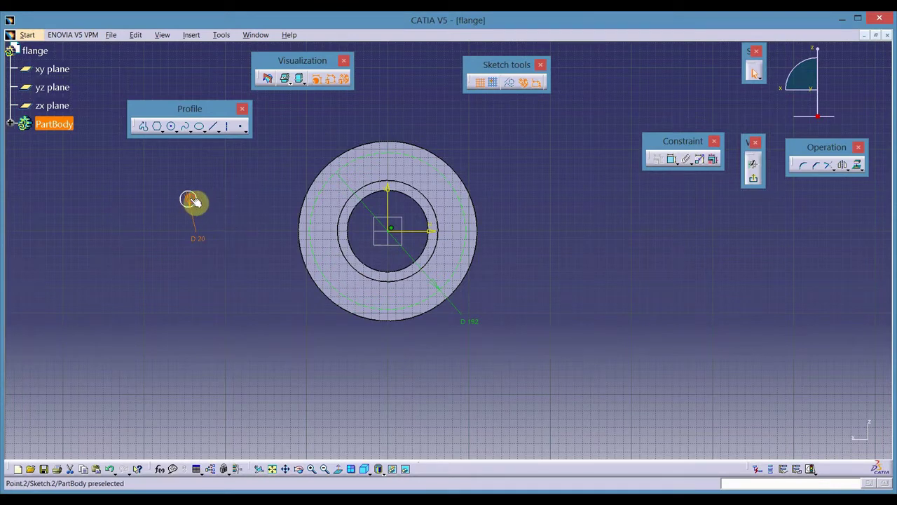
click(391, 197)
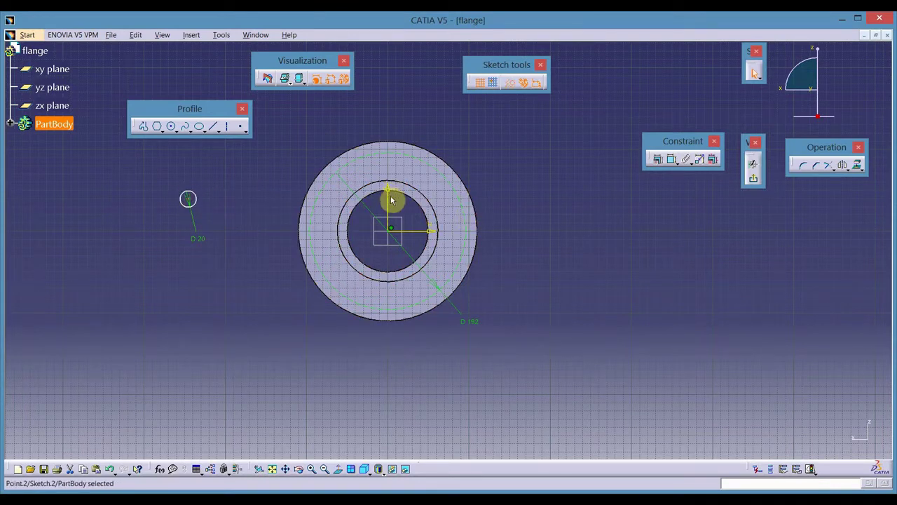
ctrl+click(388, 201)
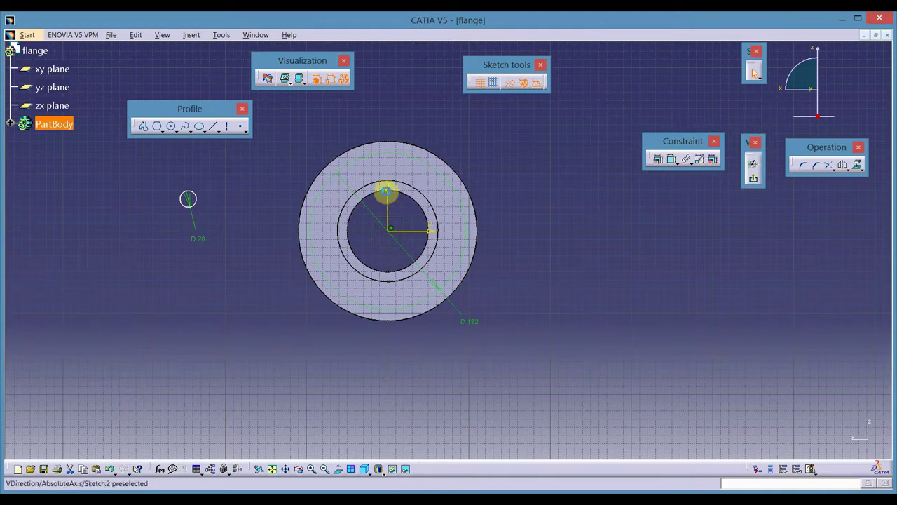
click(660, 160)
click(643, 174)
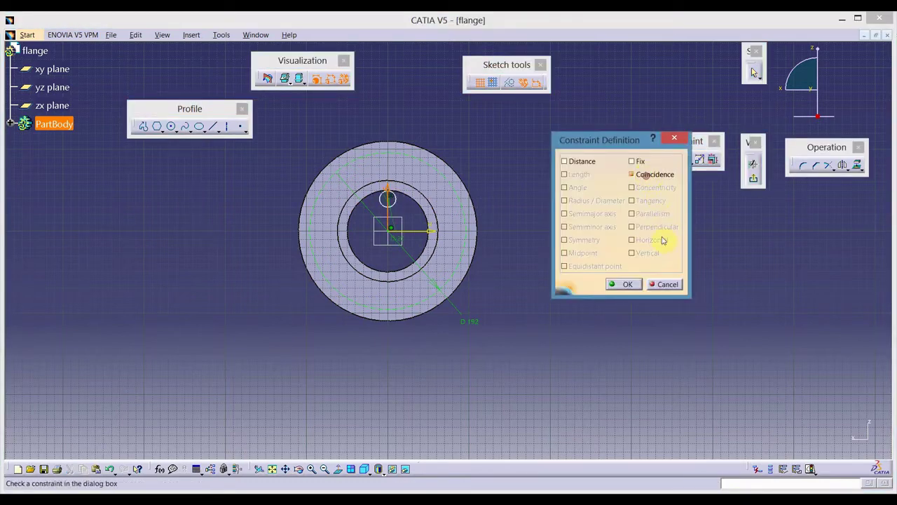
click(629, 284)
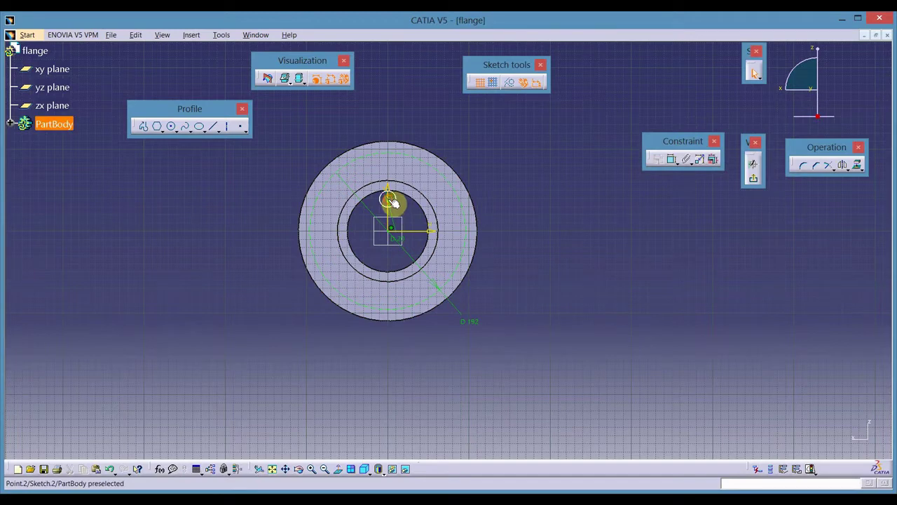
Step: Make the 20 mm circle's centre coincident with the 192 mm construction circle and exit the sketch
click(427, 168)
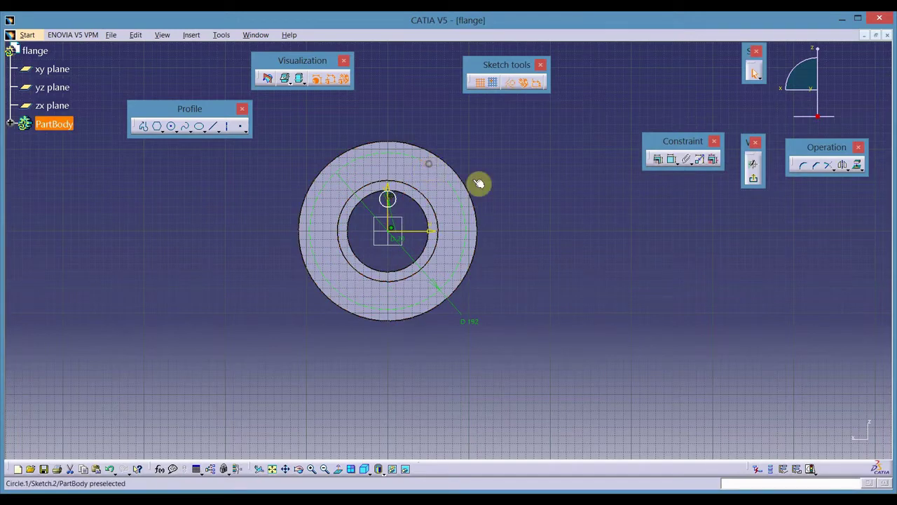
click(667, 159)
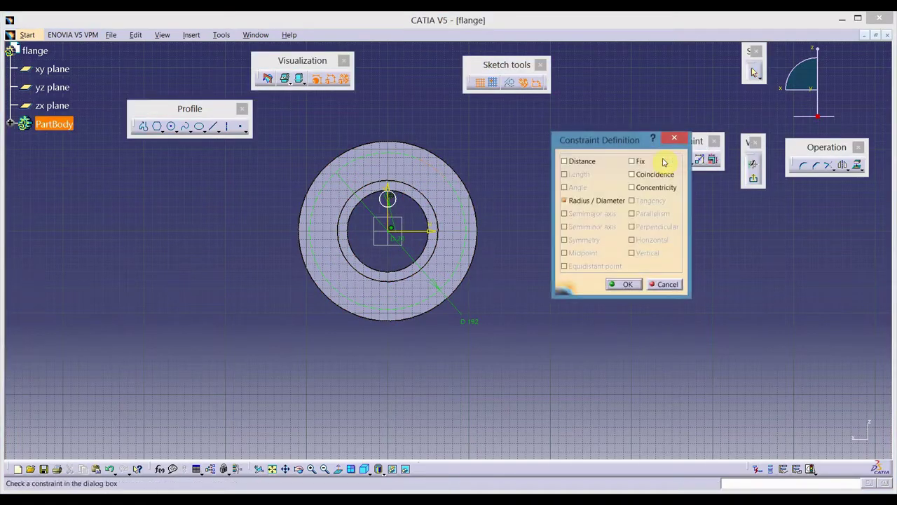
click(655, 175)
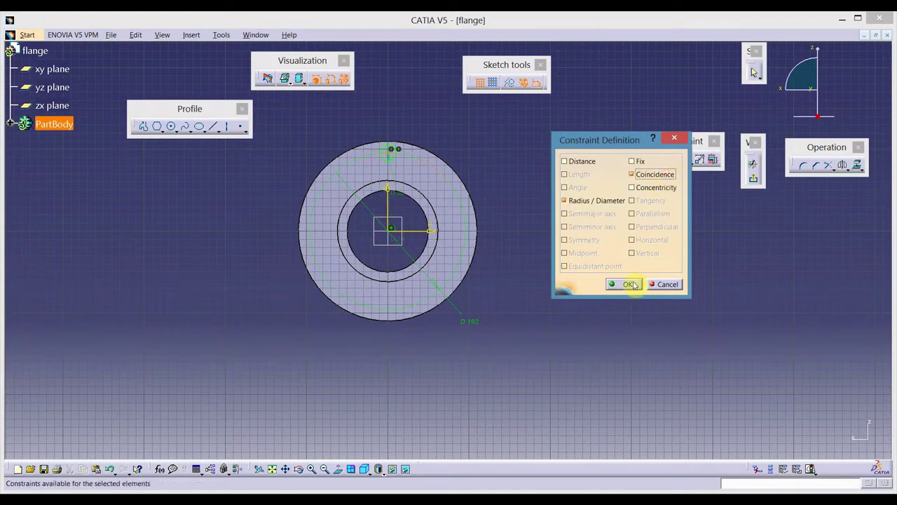
click(629, 284)
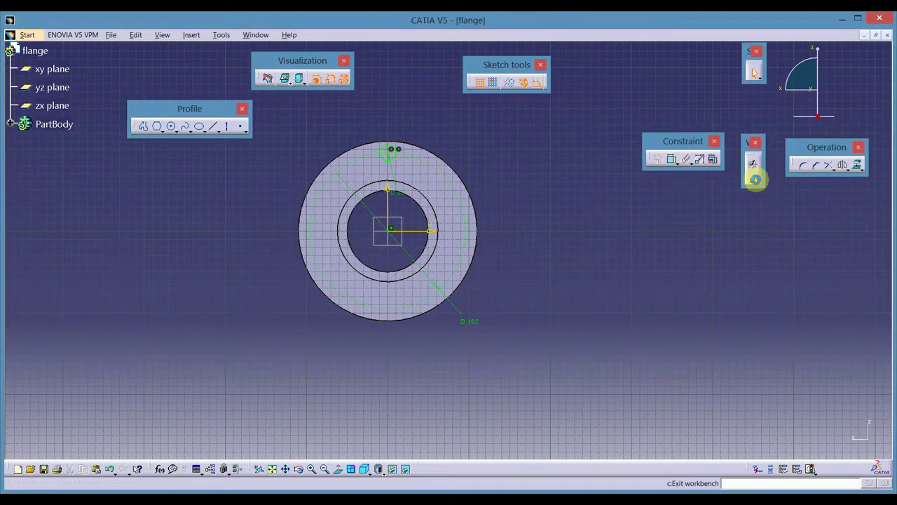
click(754, 177)
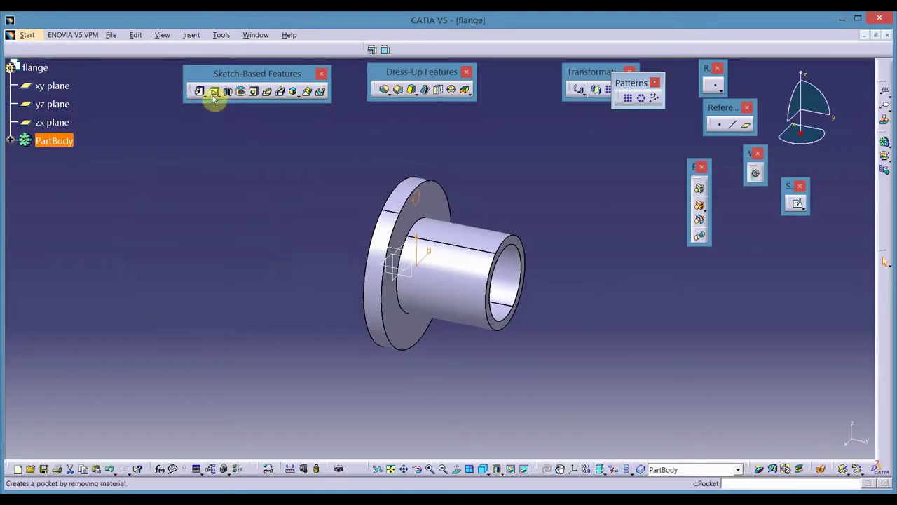
Step: Cut the 20 mm circle through the flange with a Pocket using the Up to last limit
click(214, 92)
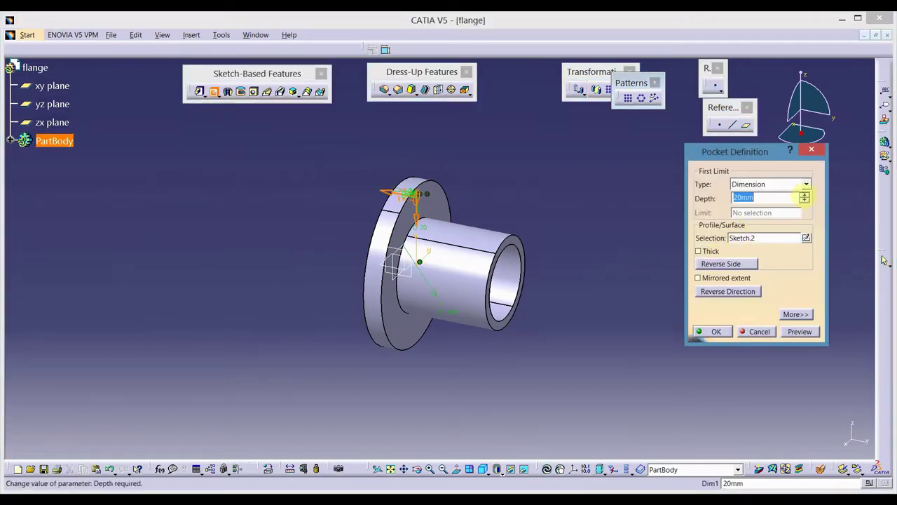
click(807, 185)
click(777, 213)
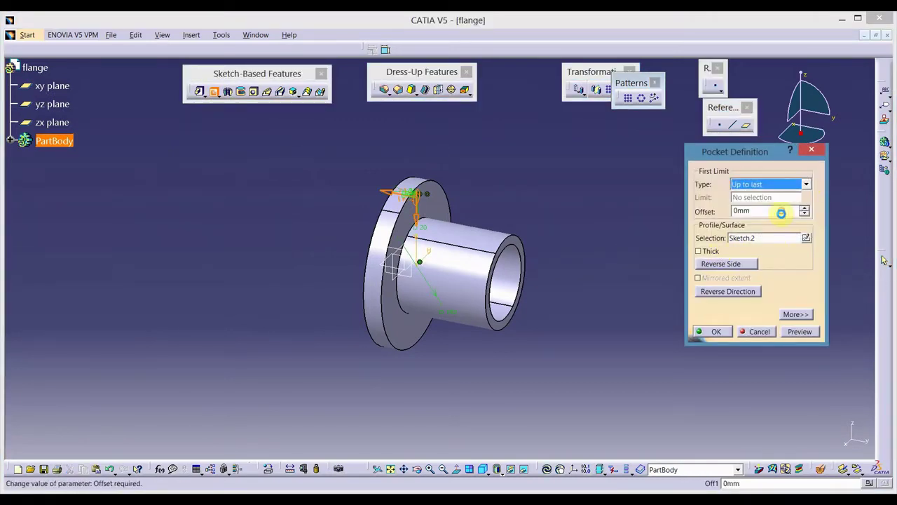
click(715, 331)
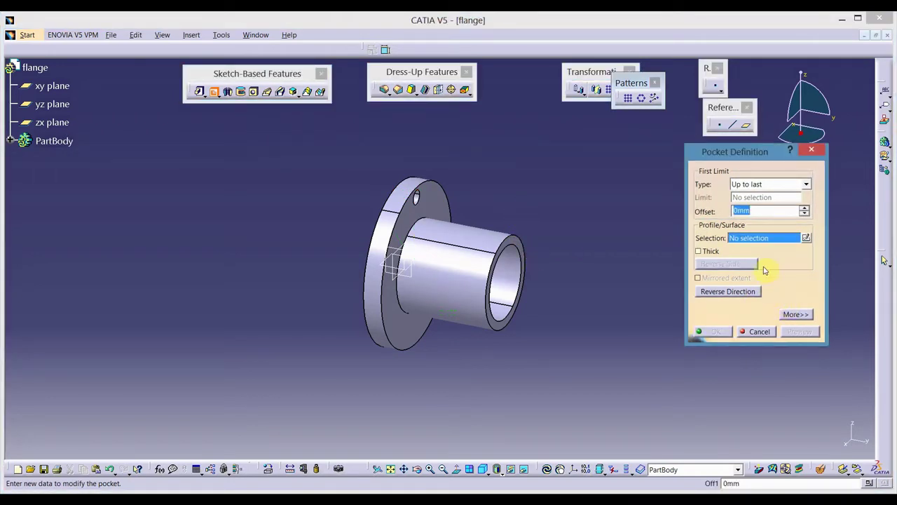
click(757, 332)
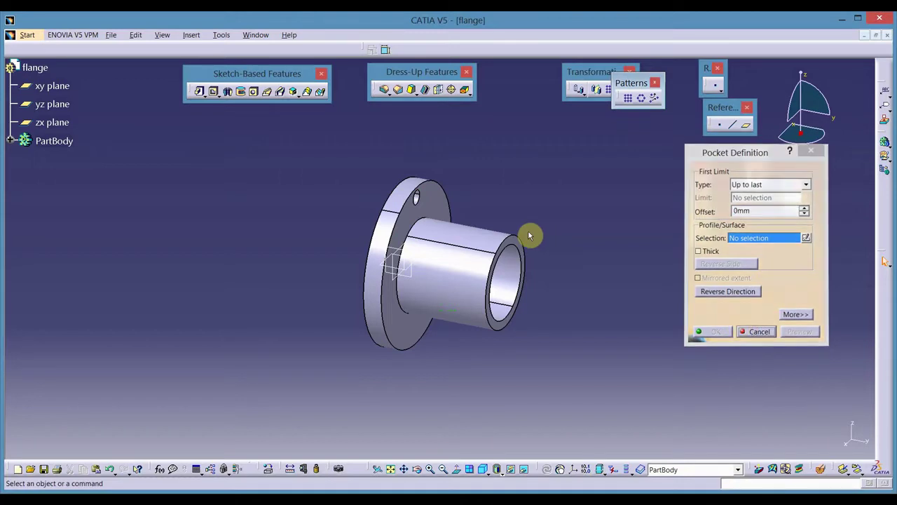
Step: Pattern the bolt hole circularly as a complete crown of 6 instances, using the flange's annular face as the reference element
click(416, 198)
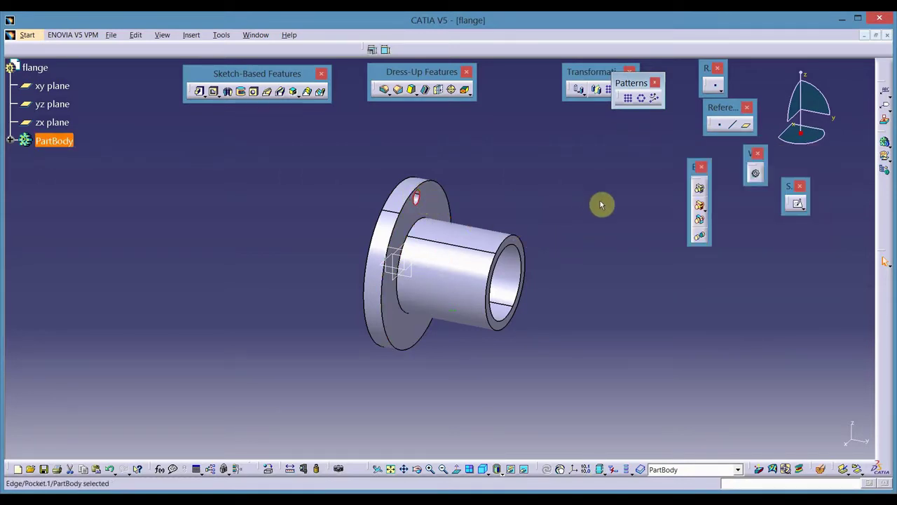
click(642, 98)
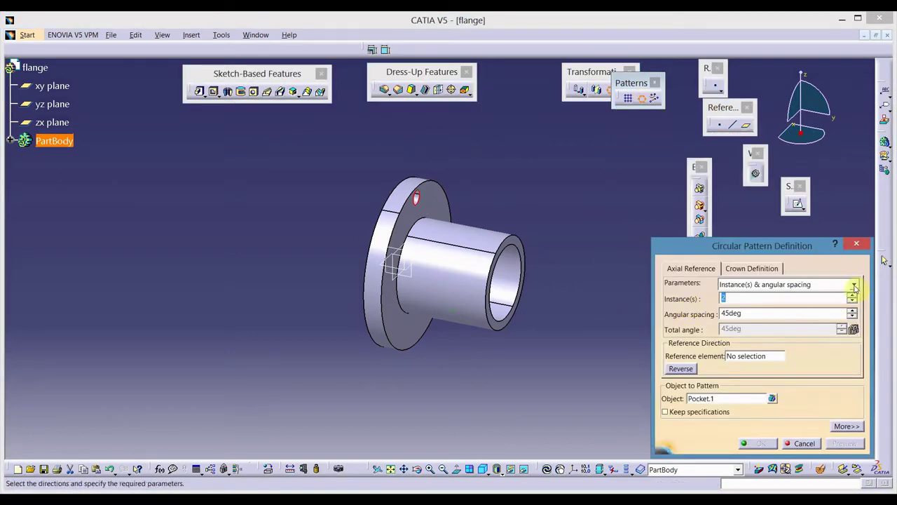
click(855, 286)
click(806, 325)
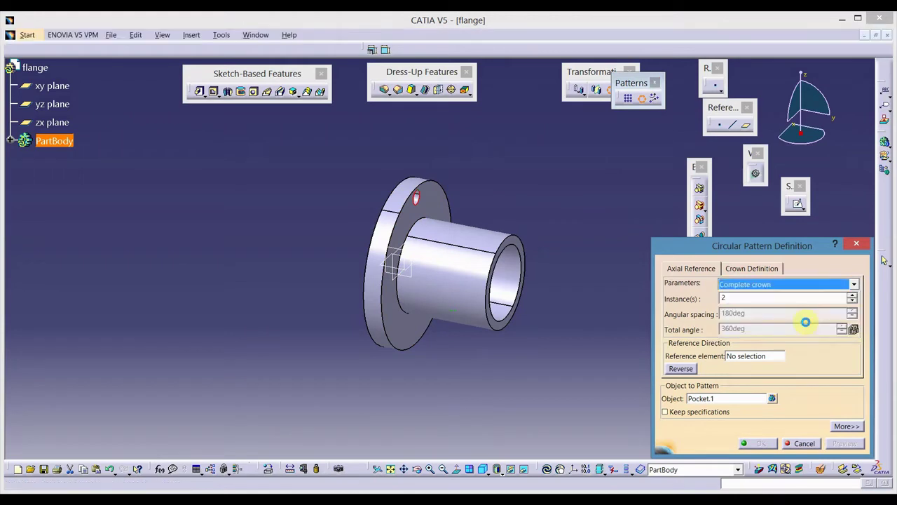
click(799, 297)
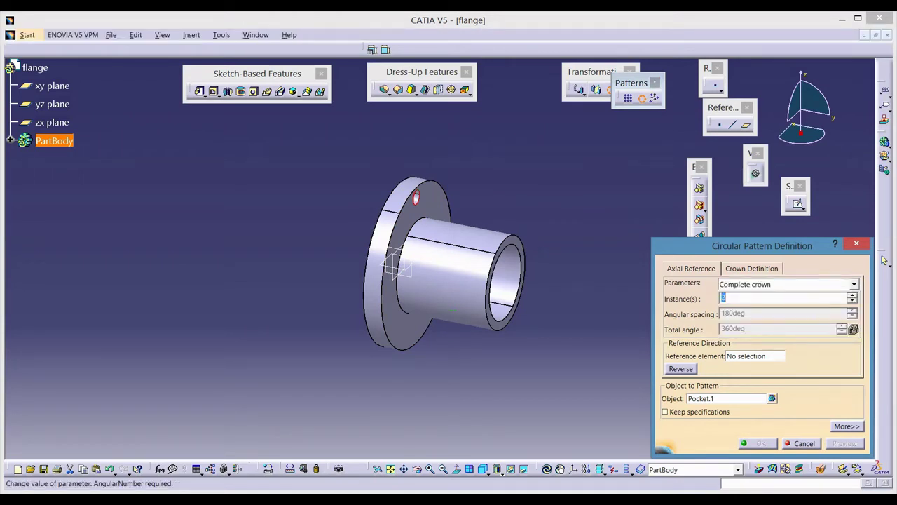
key(Return)
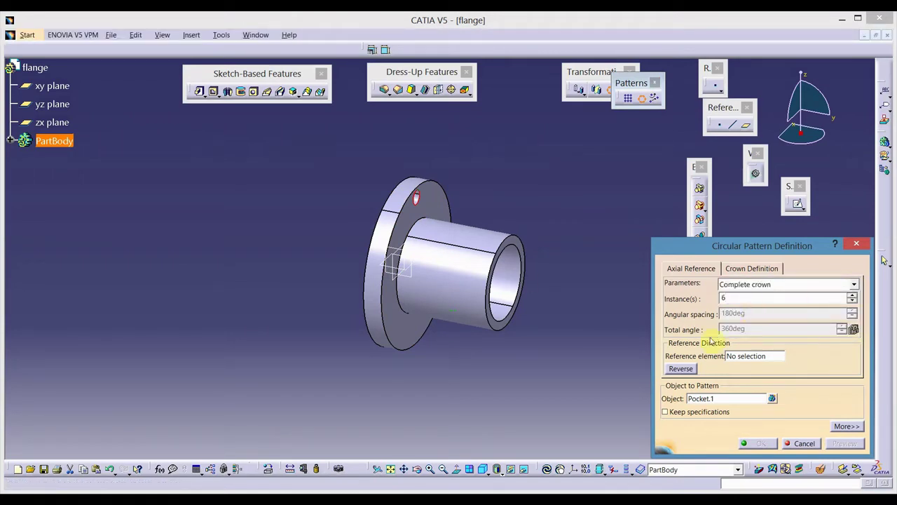
click(768, 356)
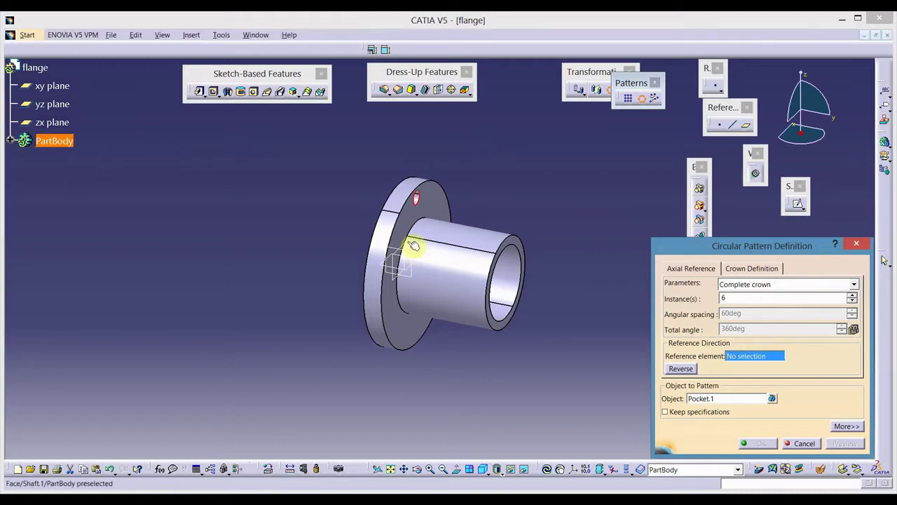
click(438, 210)
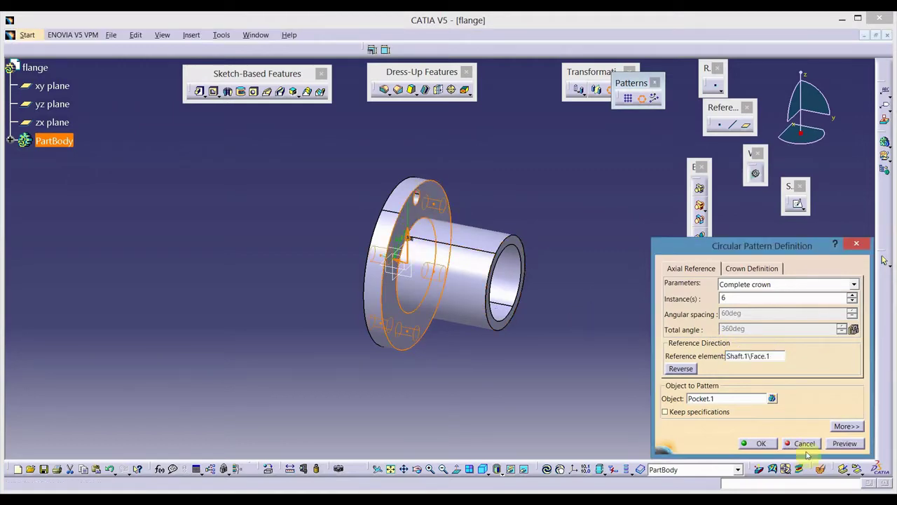
click(764, 443)
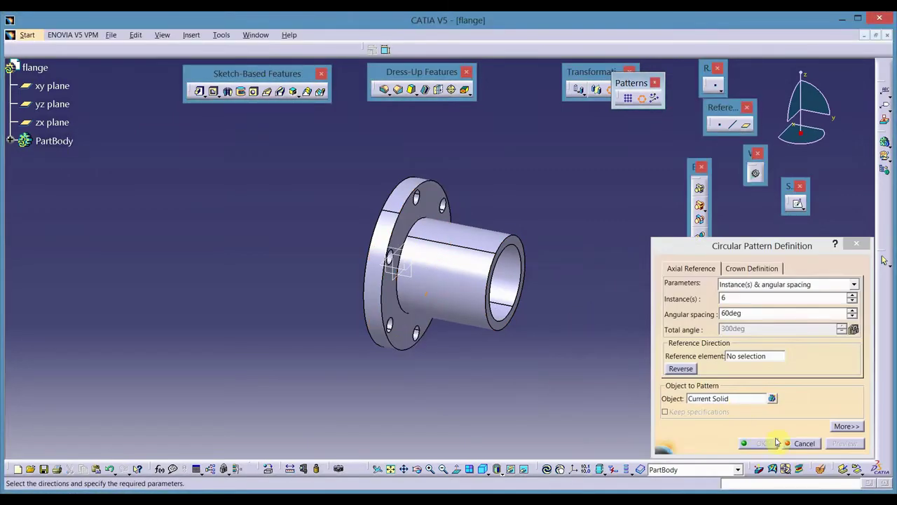
click(798, 444)
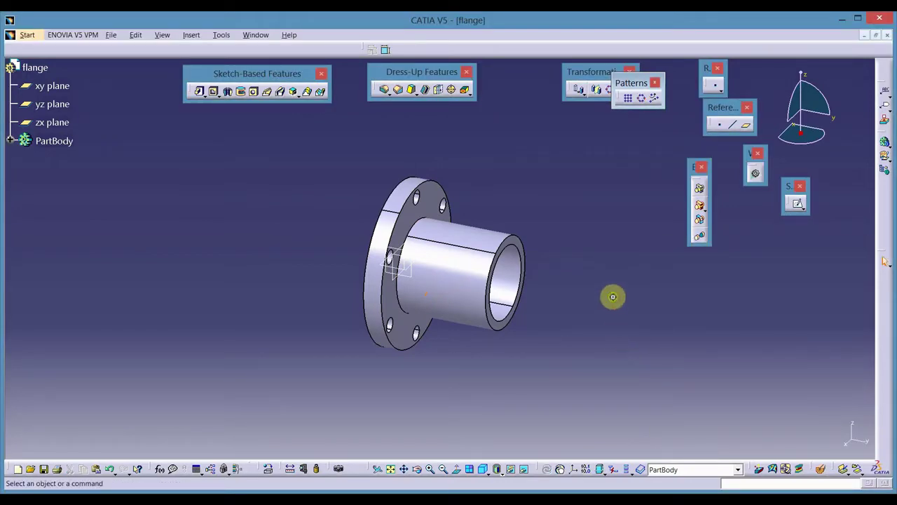
Step: Save the part as a CATPart named flange in the flange assembly folder
middle_drag(613, 297, 491, 287)
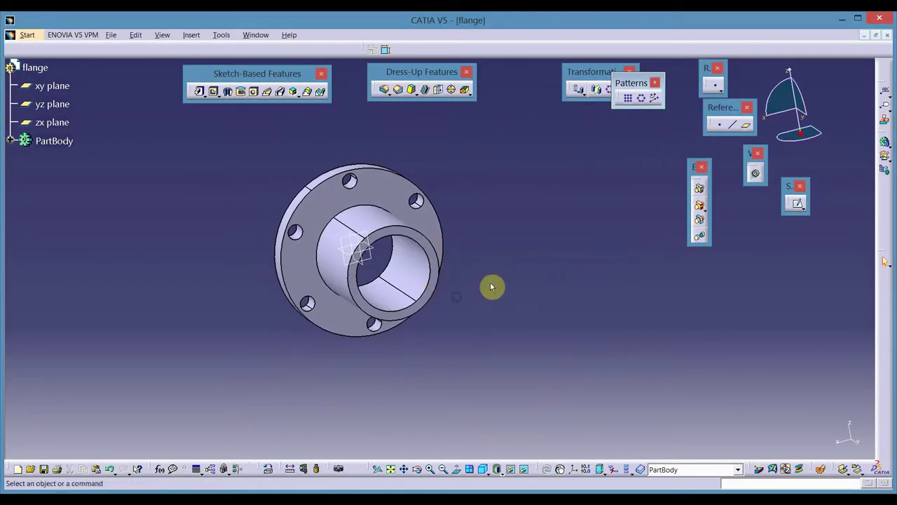
click(111, 35)
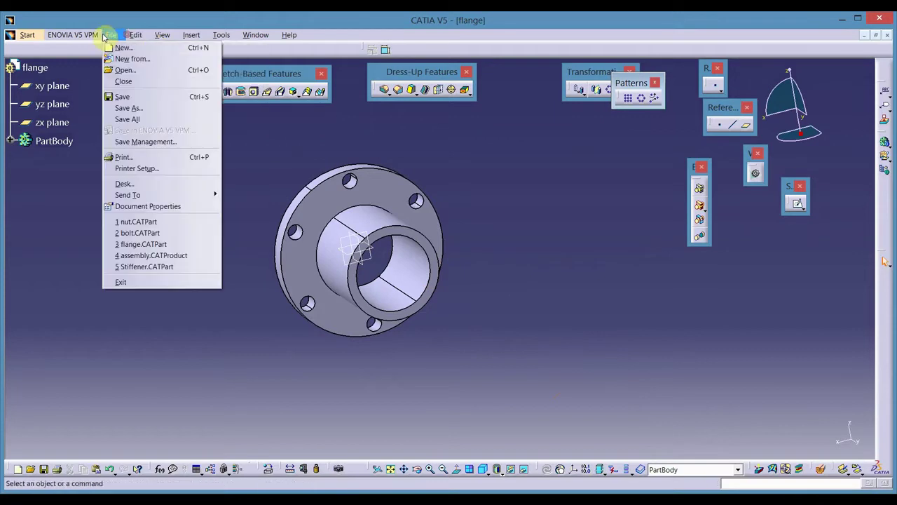
click(133, 108)
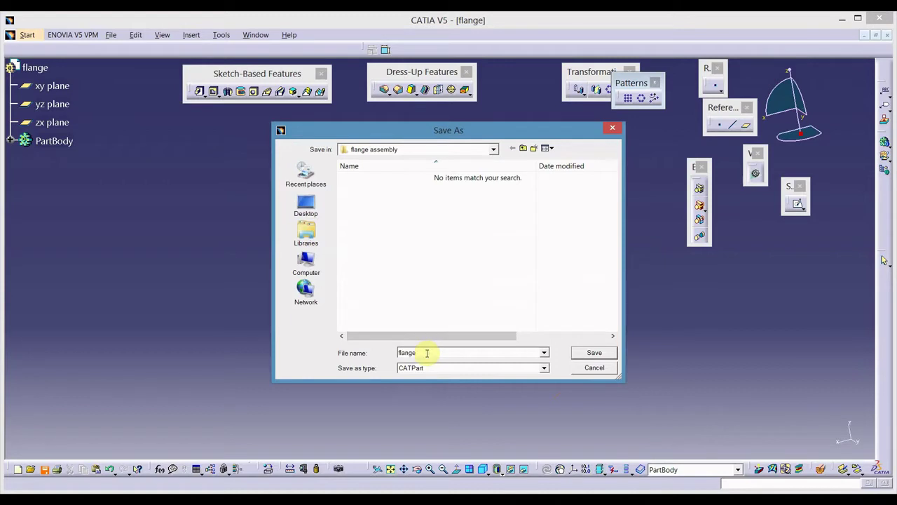
click(595, 352)
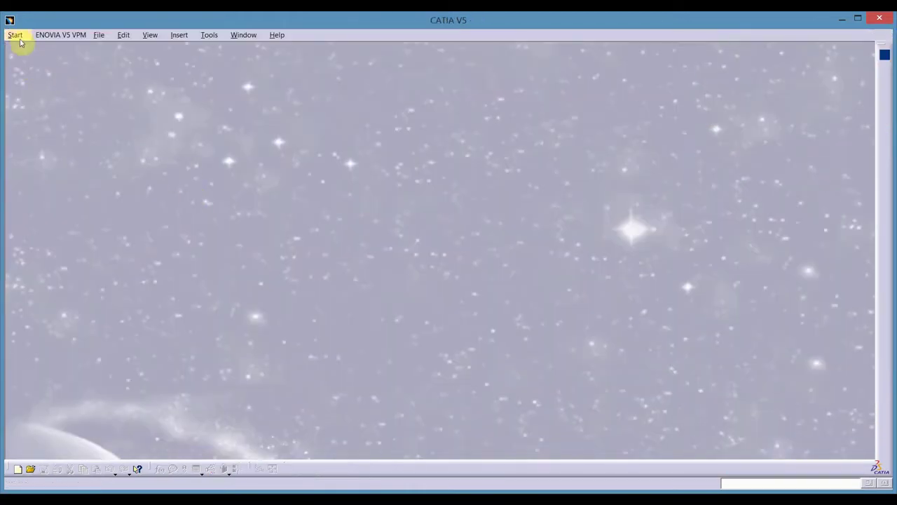
Step: Create a new Part Design part named bolt
click(15, 35)
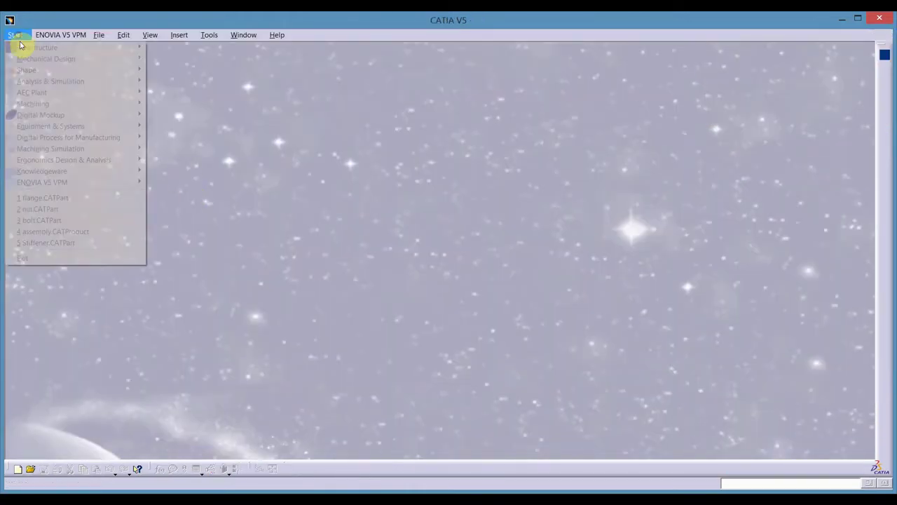
mouse_move(23, 58)
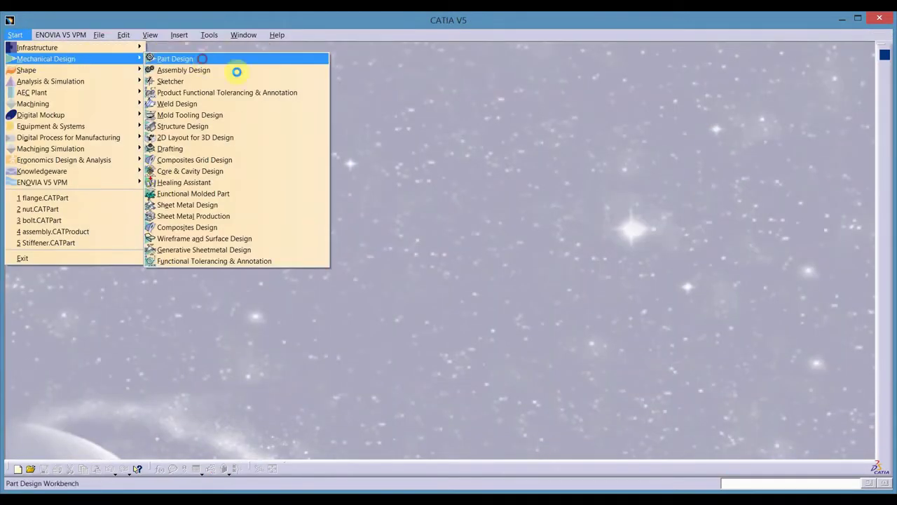
click(210, 60)
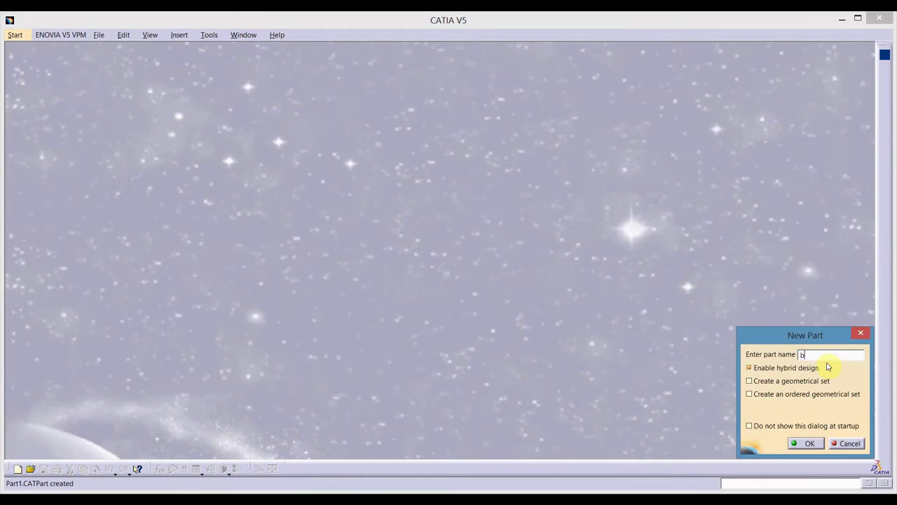
text(bolt)
key(Return)
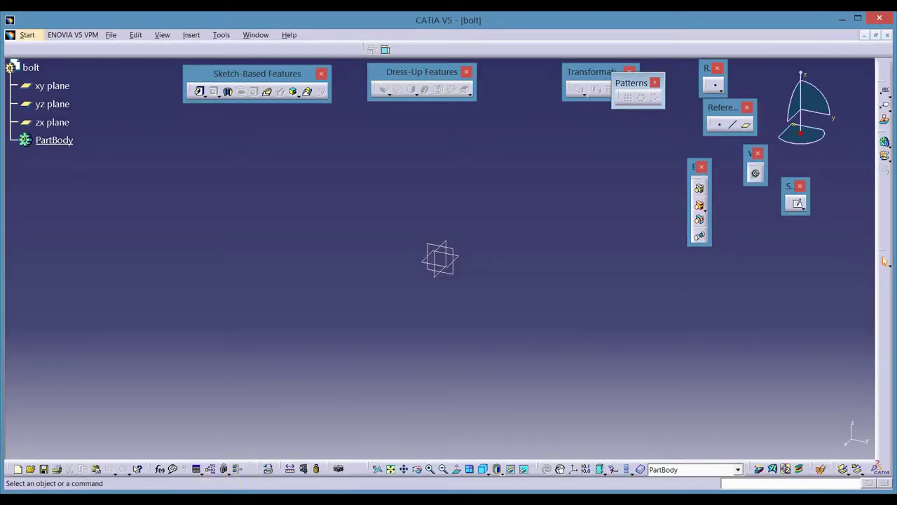
Step: Check the bolt figure in the PDF drawing, and sketch a hexagon about 99 mm across flats at the origin of the xy plane
key(alt+Tab)
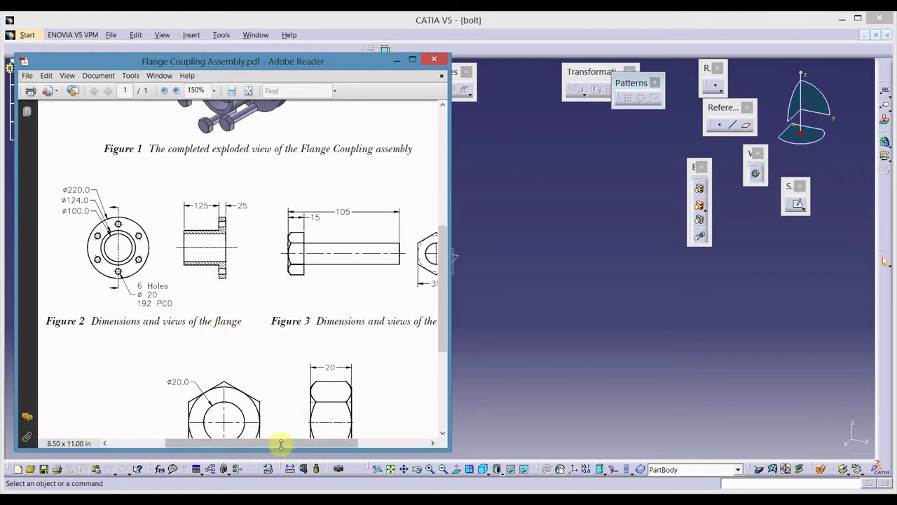
drag(280, 445, 344, 417)
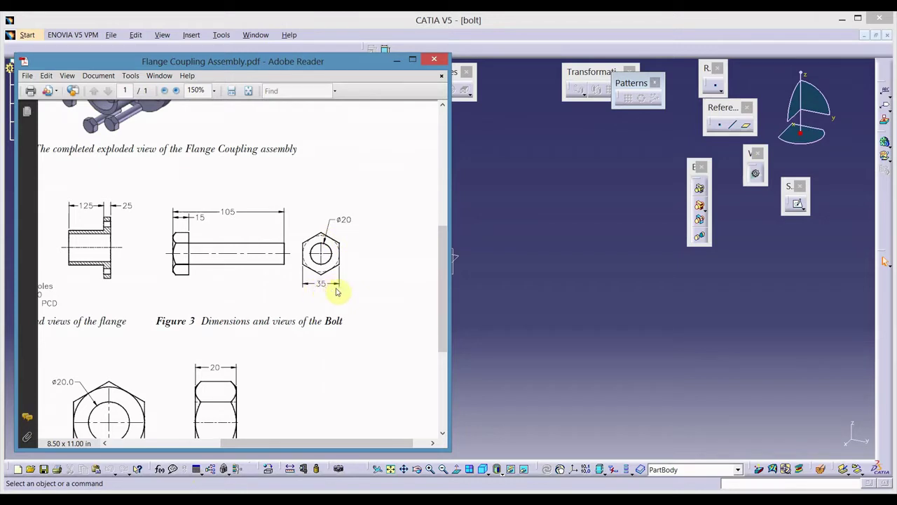
click(602, 280)
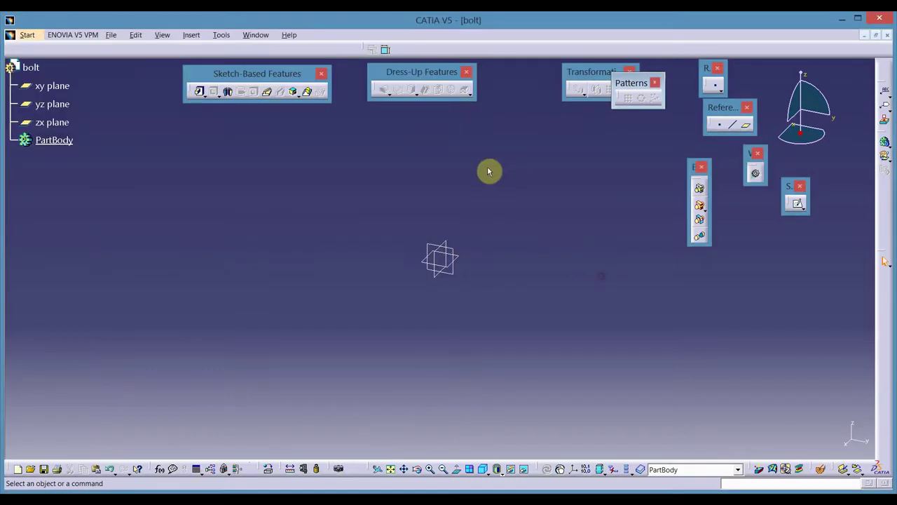
click(798, 203)
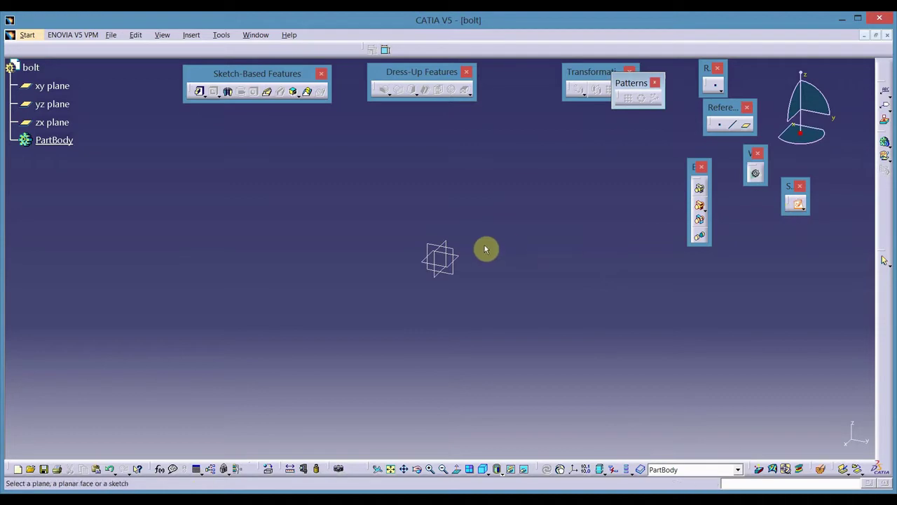
click(460, 258)
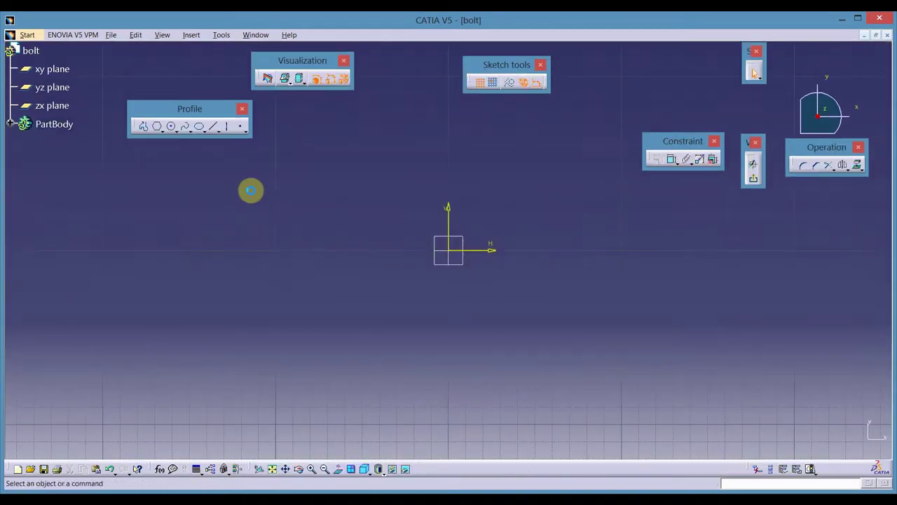
click(154, 127)
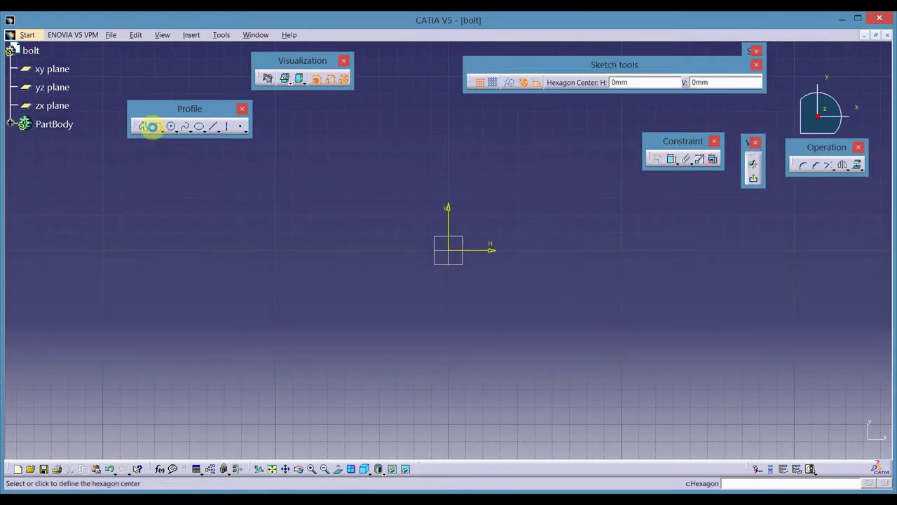
click(452, 251)
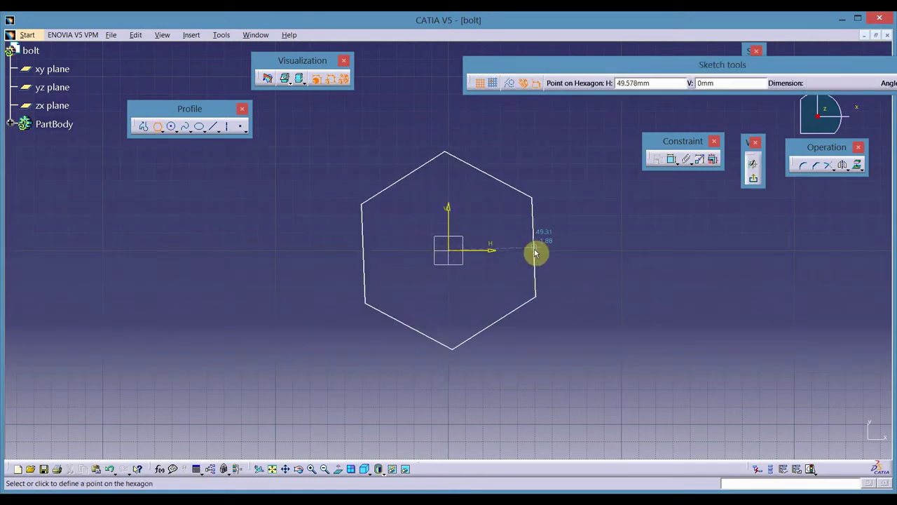
click(536, 252)
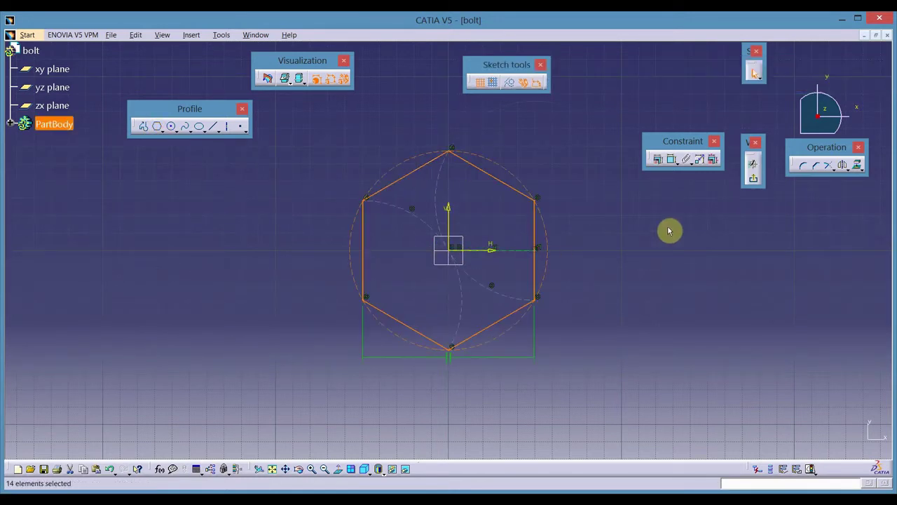
Step: Dimension the hexagon between its two vertical sides and set the width across flats to 35 mm, as given in the PDF drawing
click(672, 158)
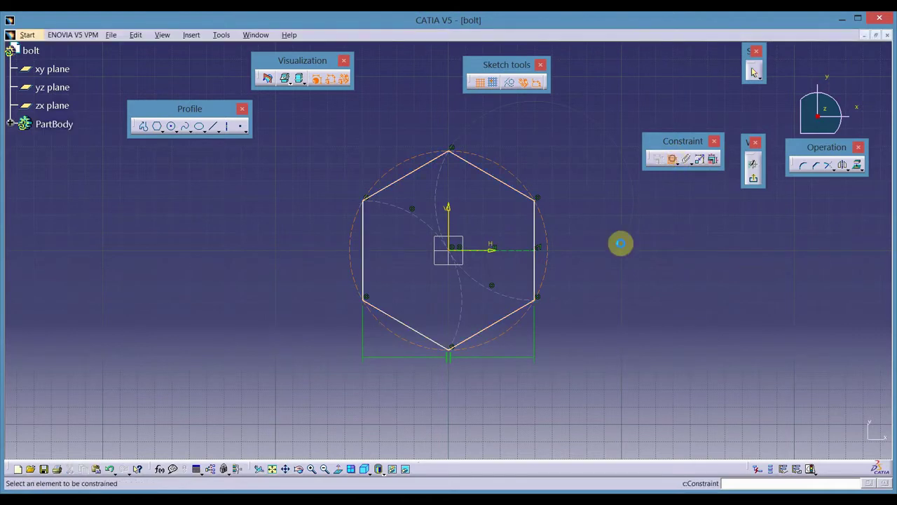
click(536, 278)
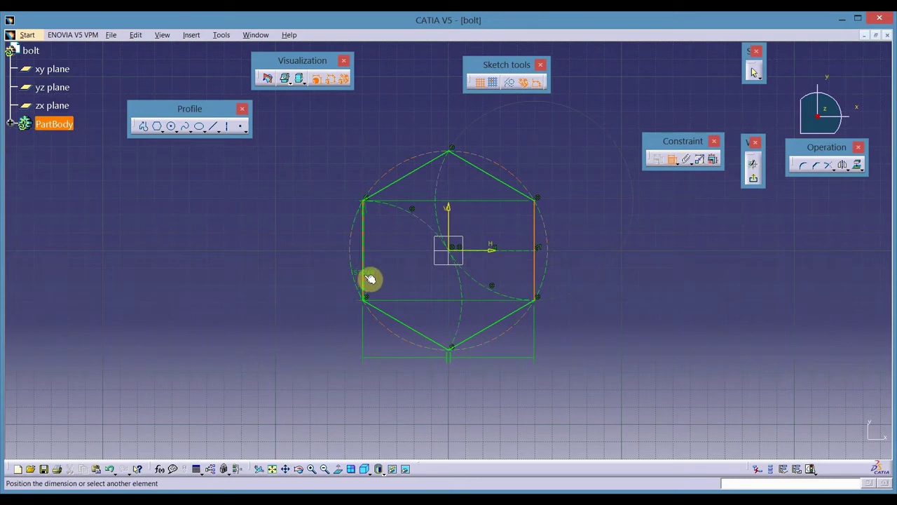
click(446, 384)
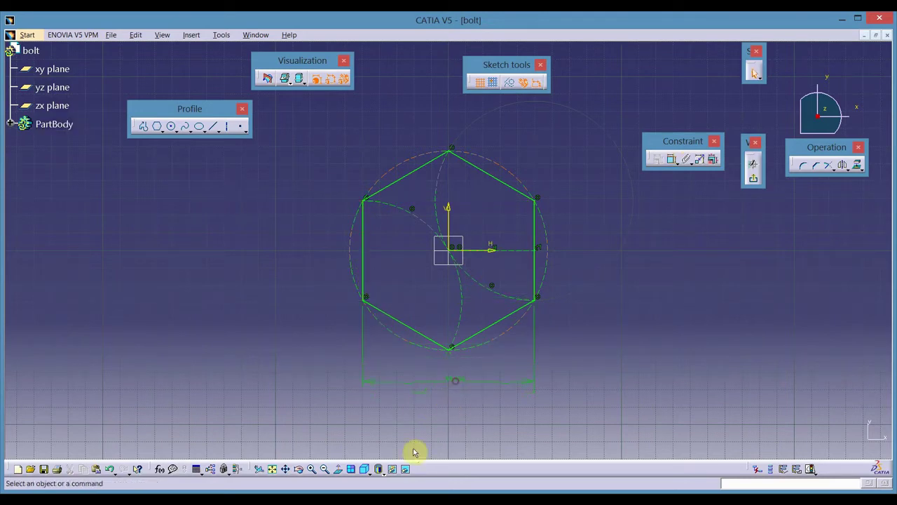
click(231, 494)
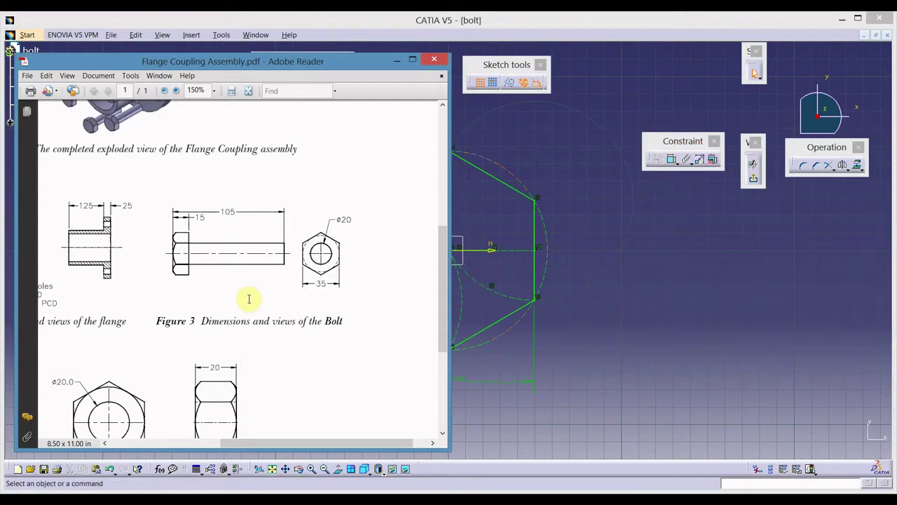
click(591, 363)
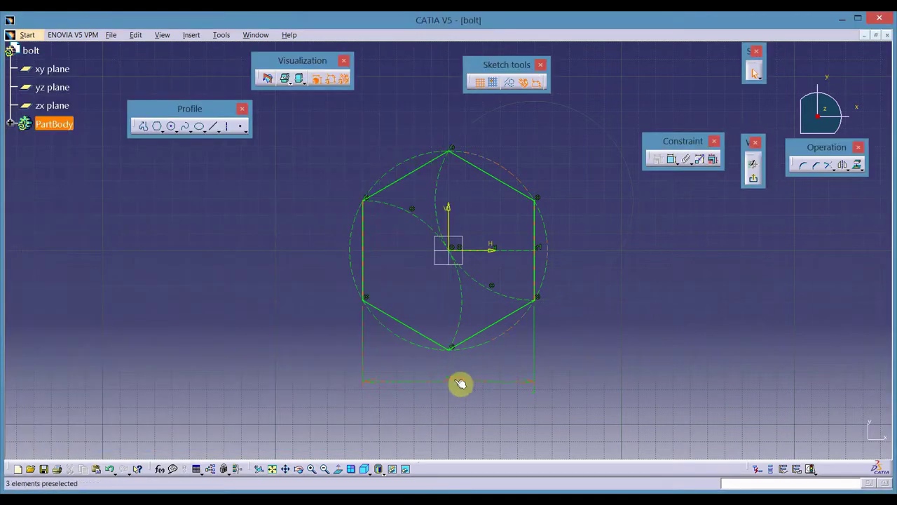
double_click(457, 382)
text(35)
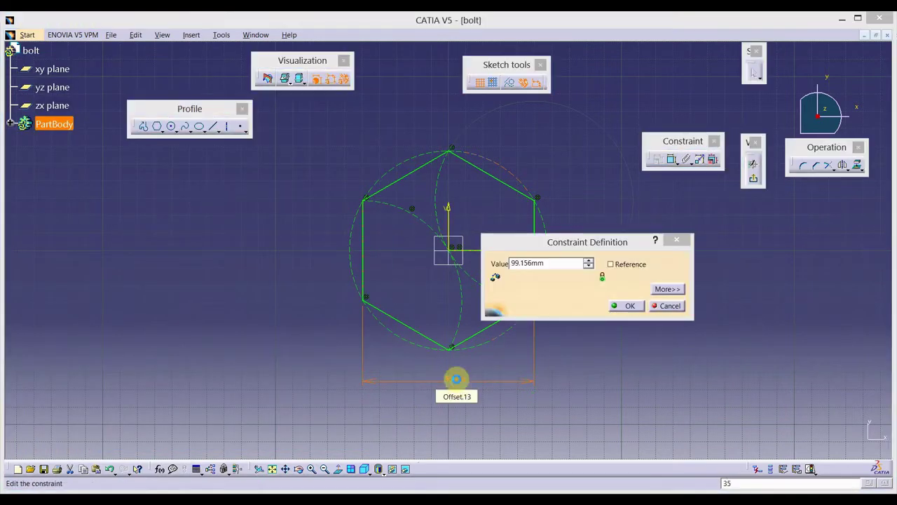
key(Return)
click(474, 284)
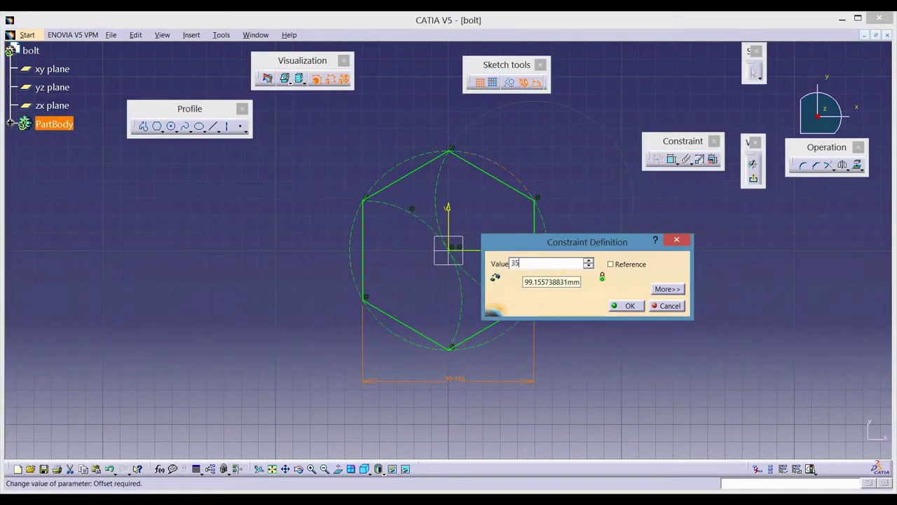
text(35)
key(Return)
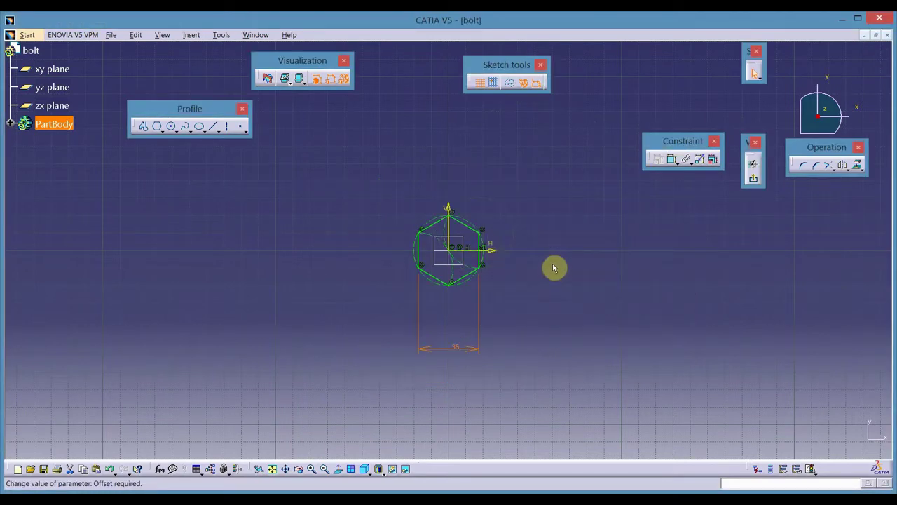
Step: Leave the sketch and pad the hexagon with mirrored extent and a length of 15/2 mm to form the bolt head
click(755, 182)
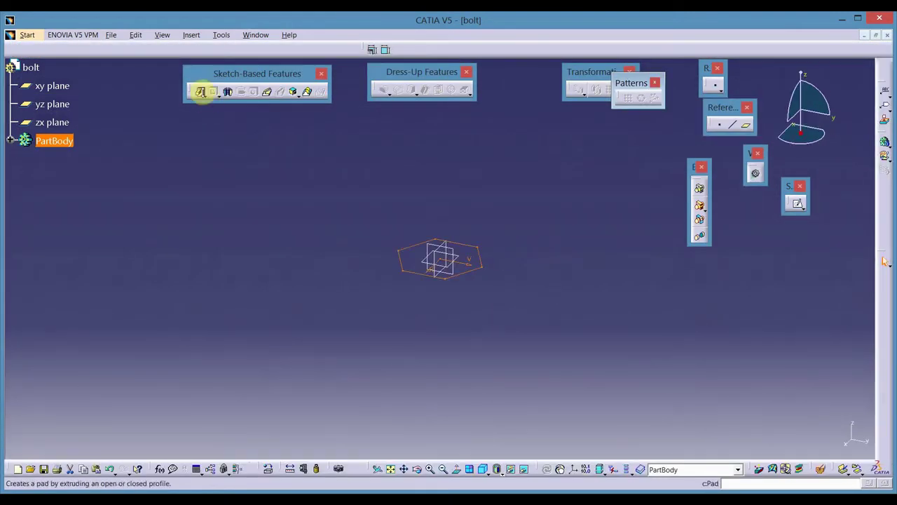
click(200, 91)
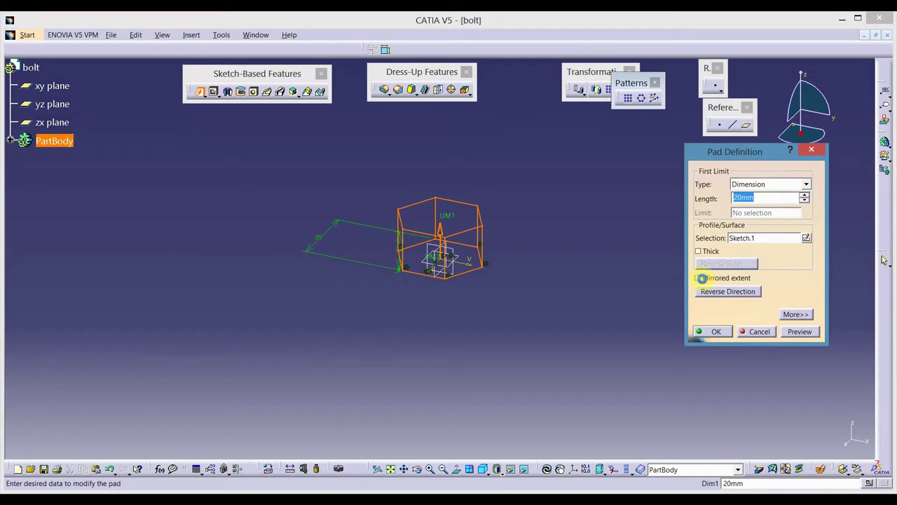
click(702, 278)
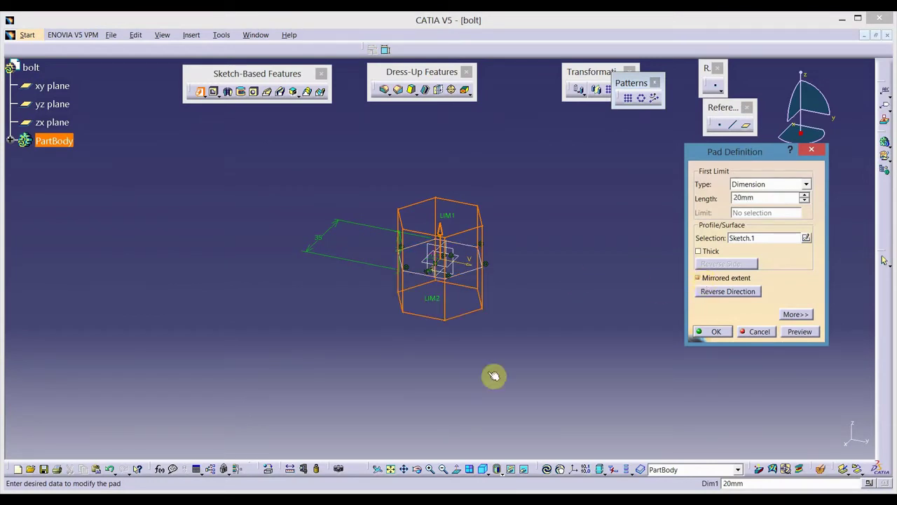
key(alt+Tab)
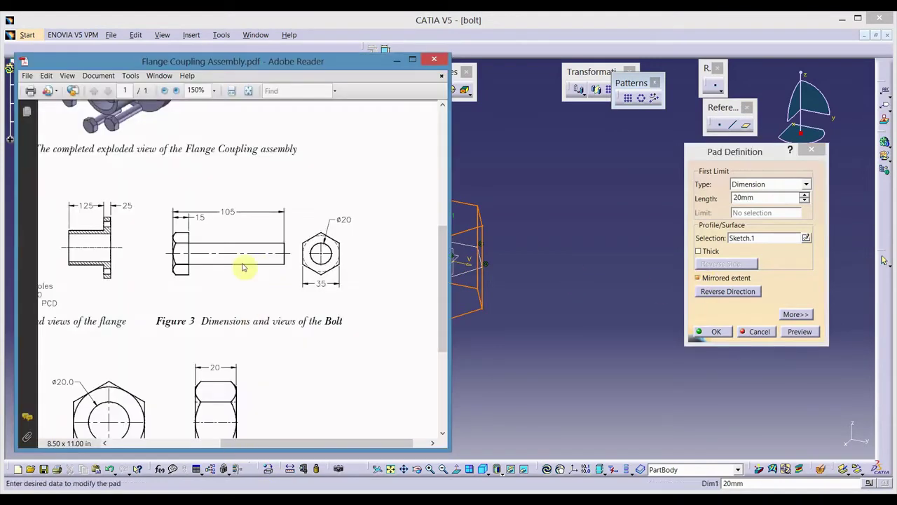
click(757, 198)
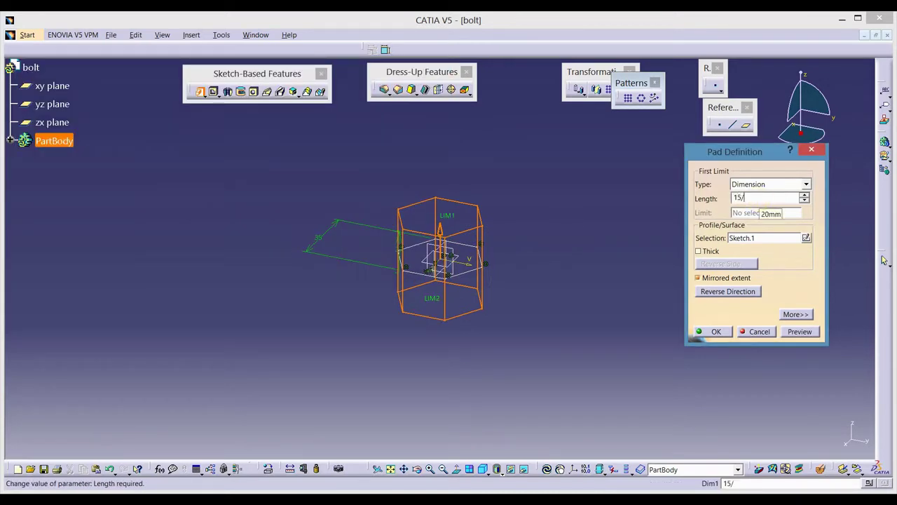
text(15/2)
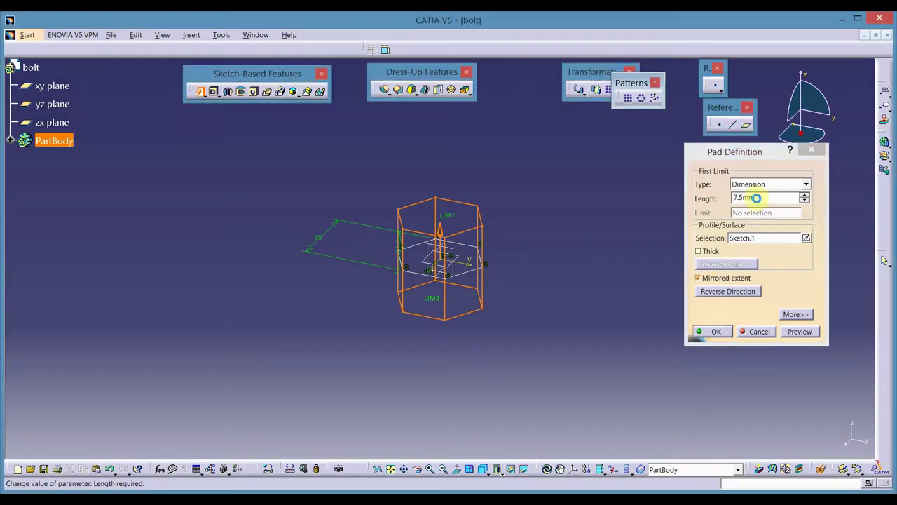
key(Return)
click(537, 287)
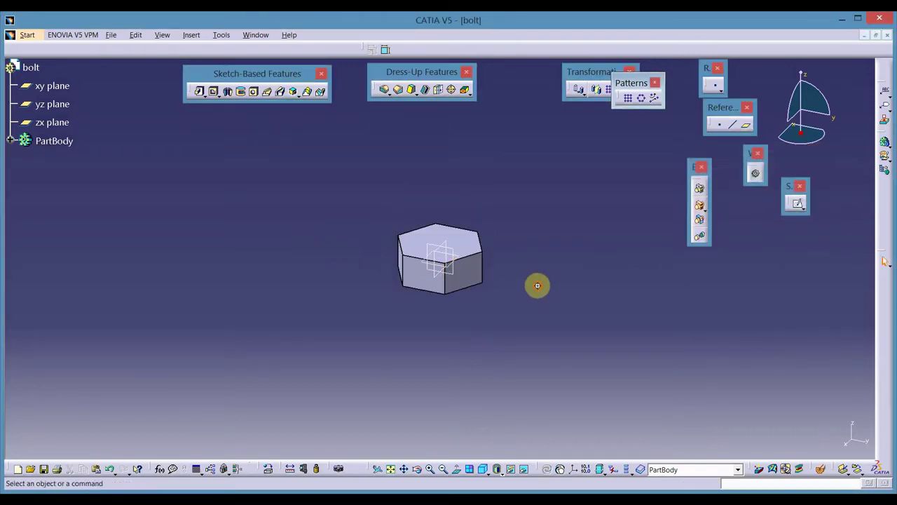
Step: Start a sketch on the zx plane and project the head's upper edge into it as a construction element
middle_drag(537, 284, 300, 360)
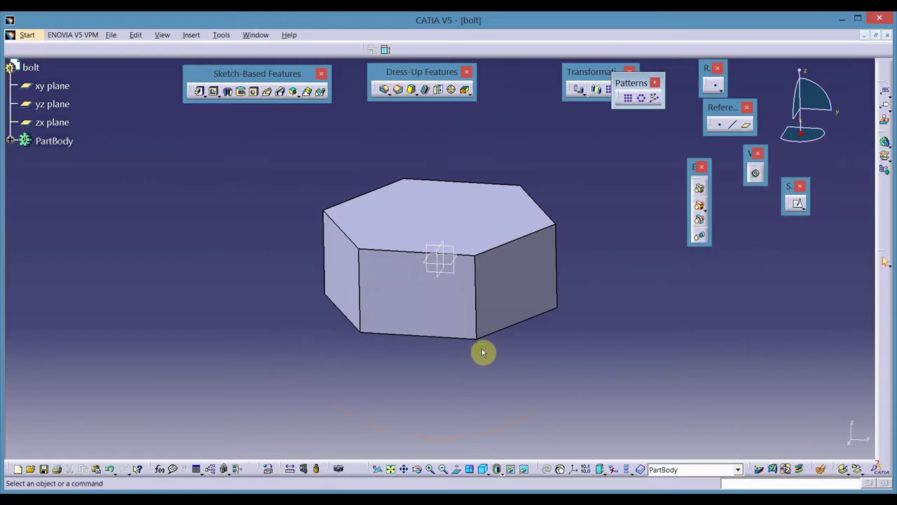
middle_drag(482, 353, 474, 390)
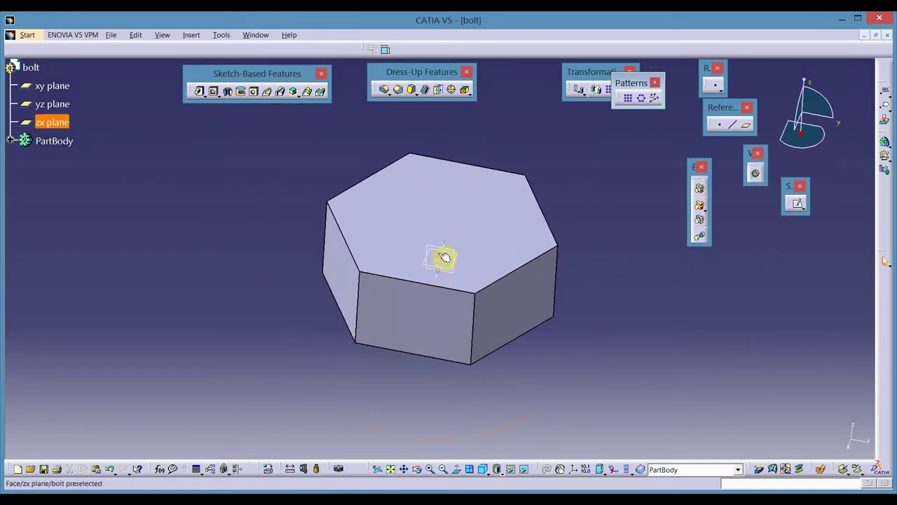
click(797, 203)
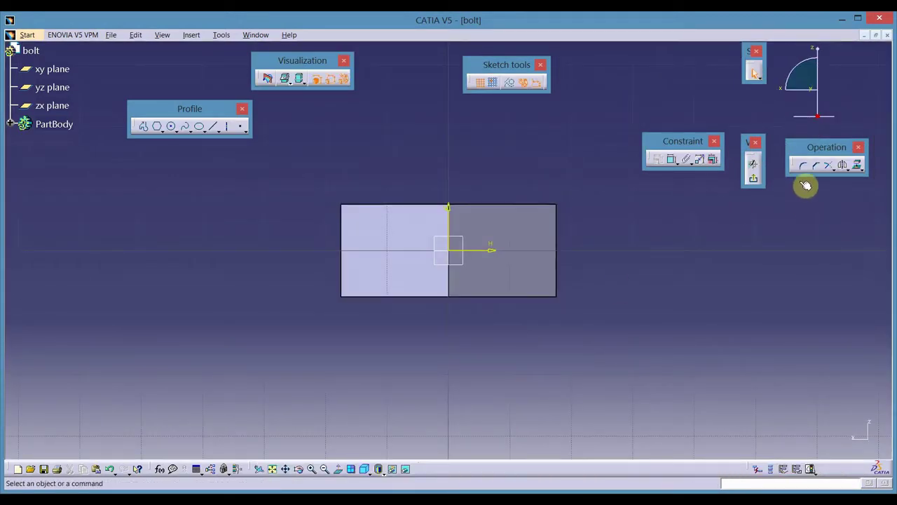
click(859, 165)
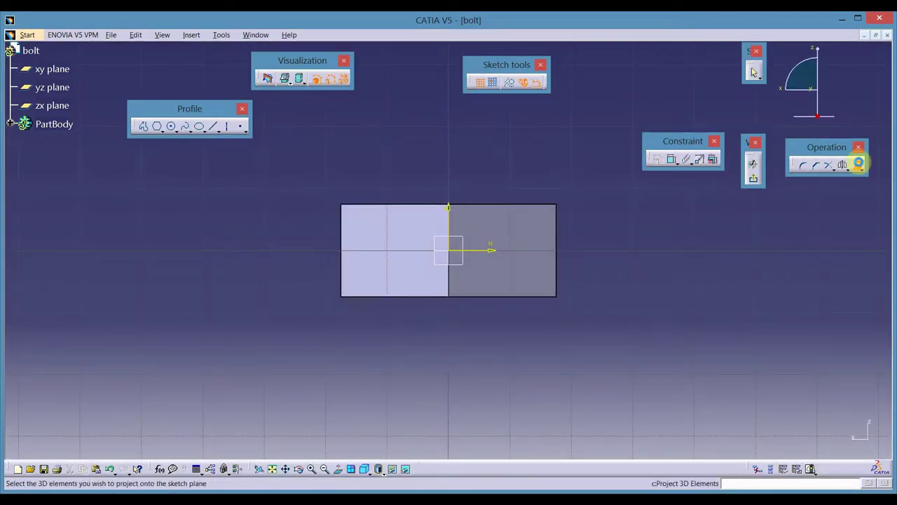
click(544, 207)
click(509, 82)
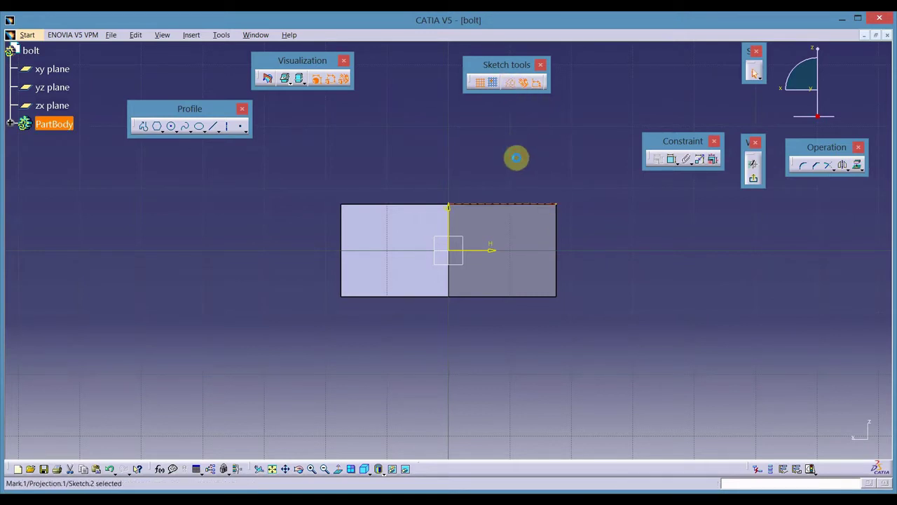
Step: Draw a line about 15 mm long from the projected edge, sloping down past the head's side, and make it a standard element
click(144, 126)
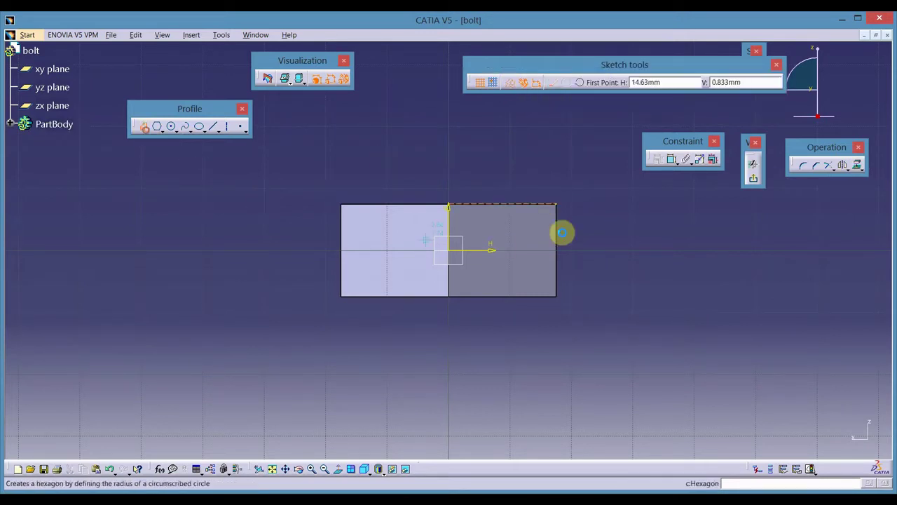
click(519, 203)
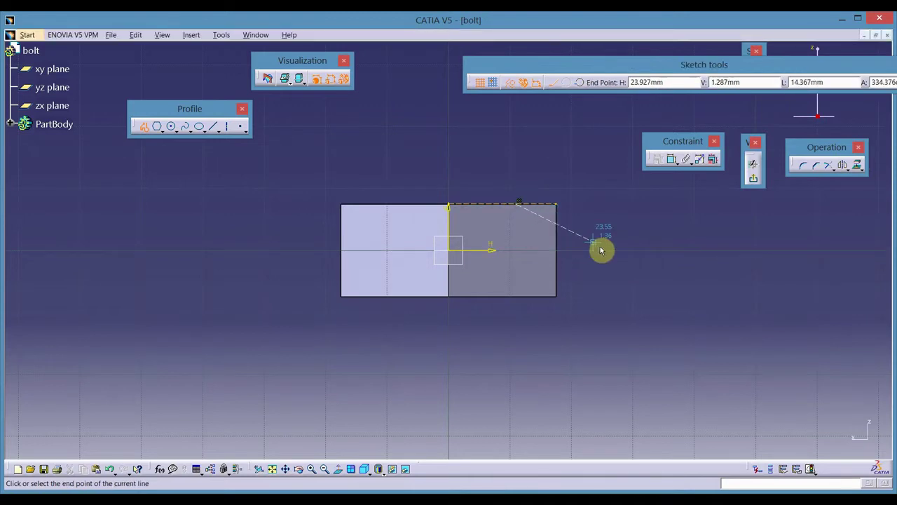
double_click(607, 251)
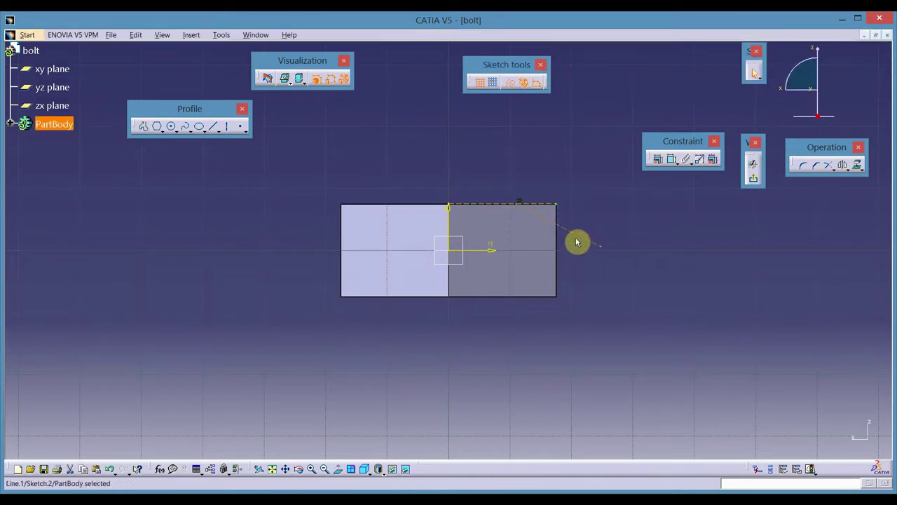
click(511, 83)
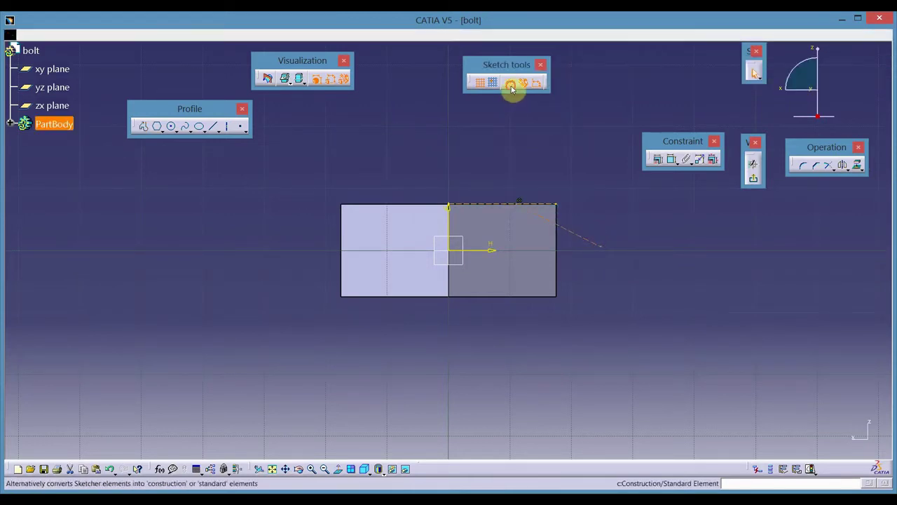
Step: Constrain the angle between the sloping line and the projected upper edge to 30 degrees
click(670, 162)
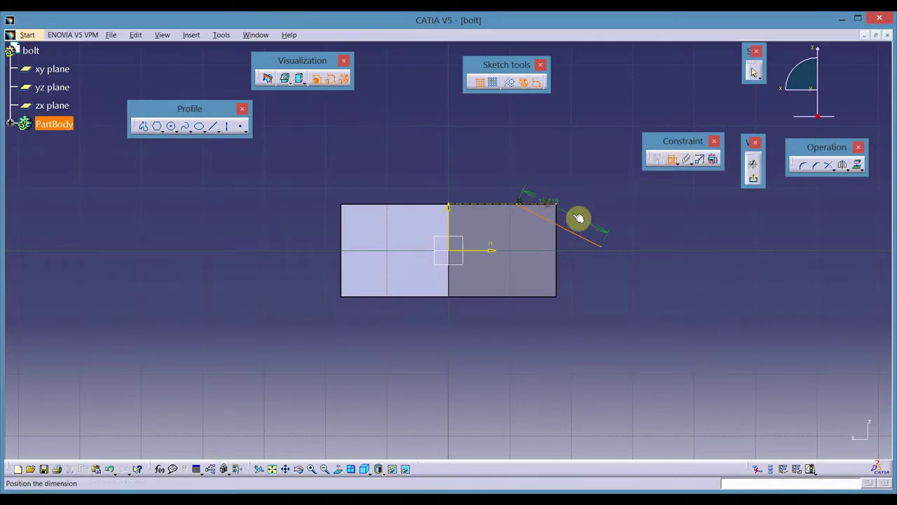
click(611, 225)
double_click(610, 220)
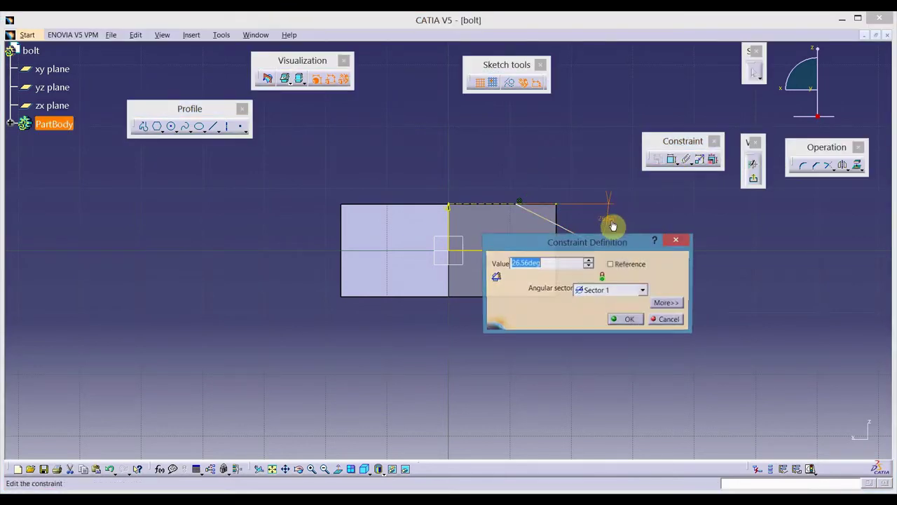
text(30)
key(Return)
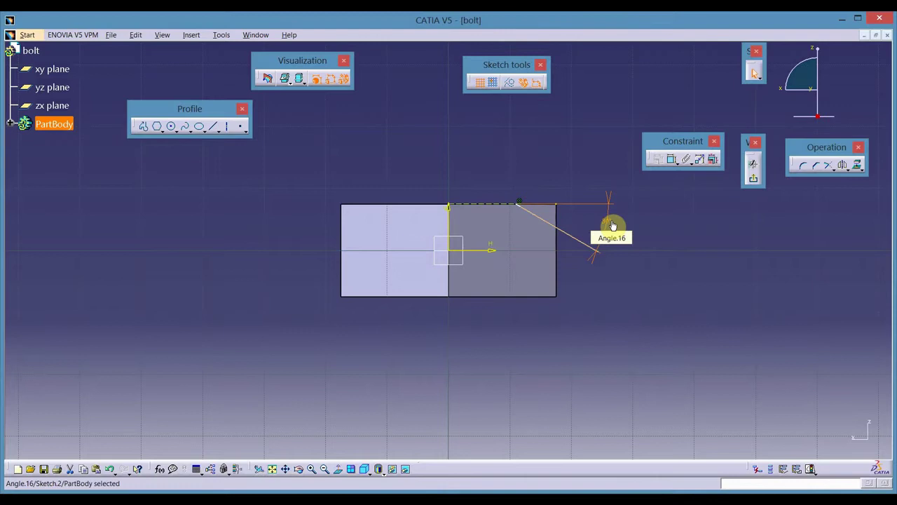
Step: Add a horizontal distance constraint between the sloping line's upper endpoint and the sketch's vertical axis, placed above the head
click(651, 282)
click(672, 159)
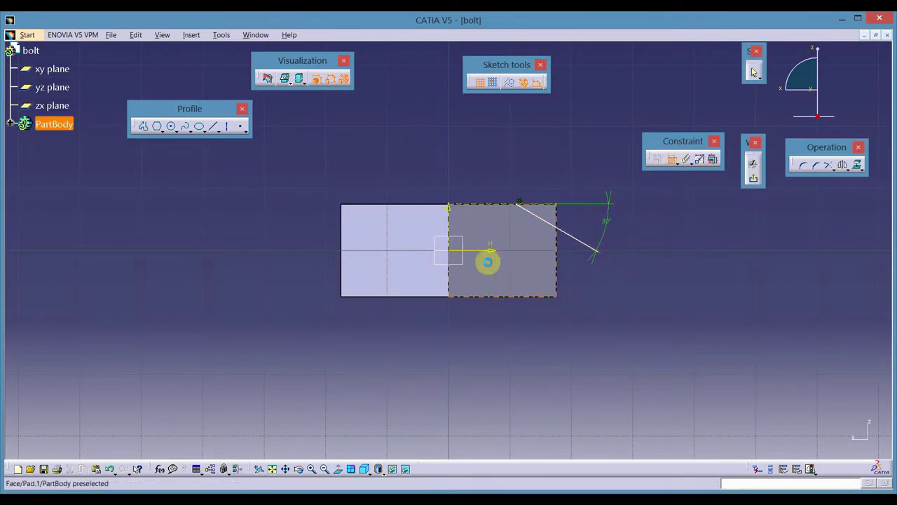
click(518, 206)
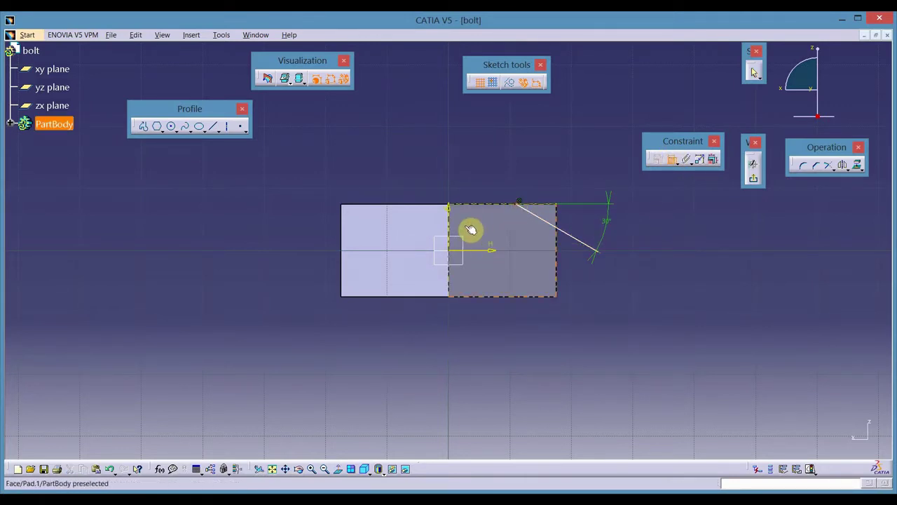
click(454, 232)
click(492, 149)
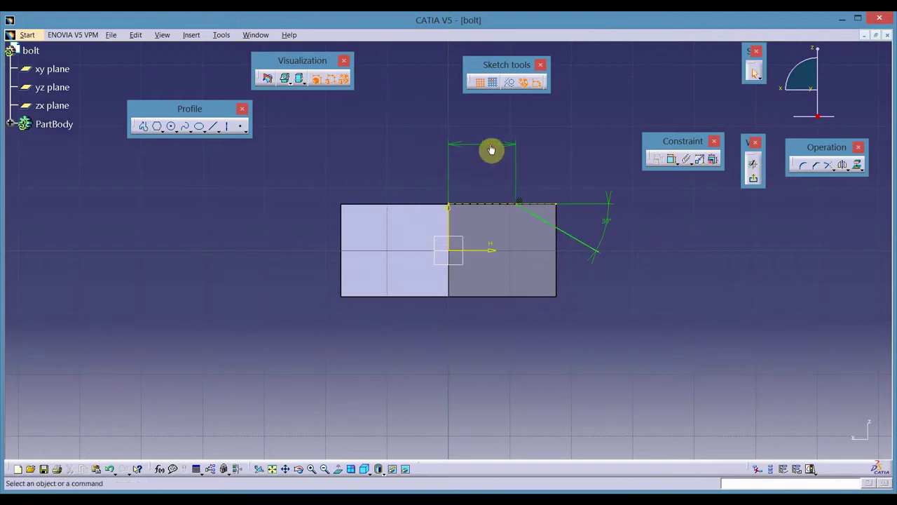
Step: Try 18 mm and 15 mm as the distance from the vertical axis to the sloping line's upper endpoint
double_click(490, 146)
text(1)
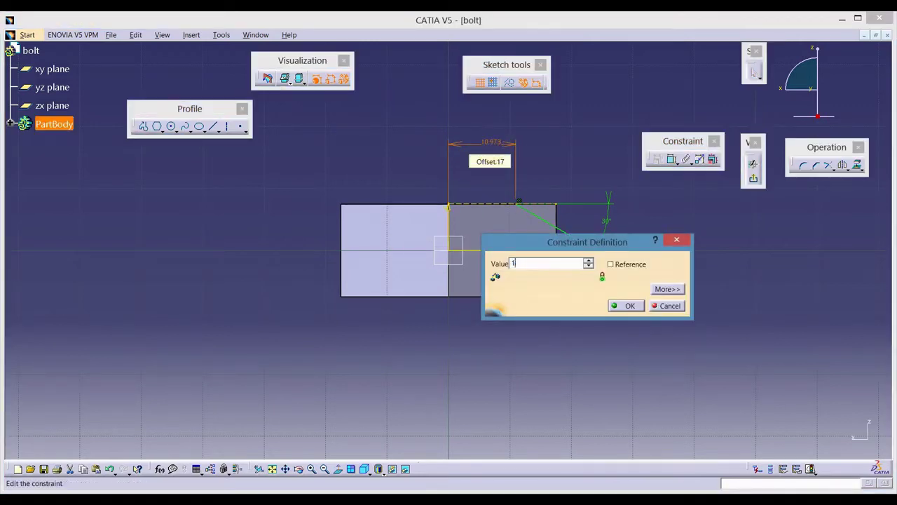
text(8mm)
key(Return)
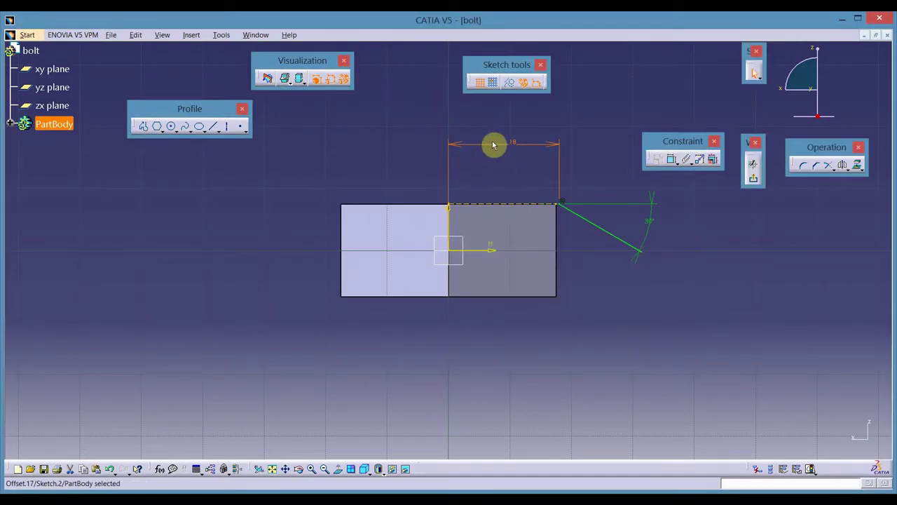
double_click(516, 145)
text(1)
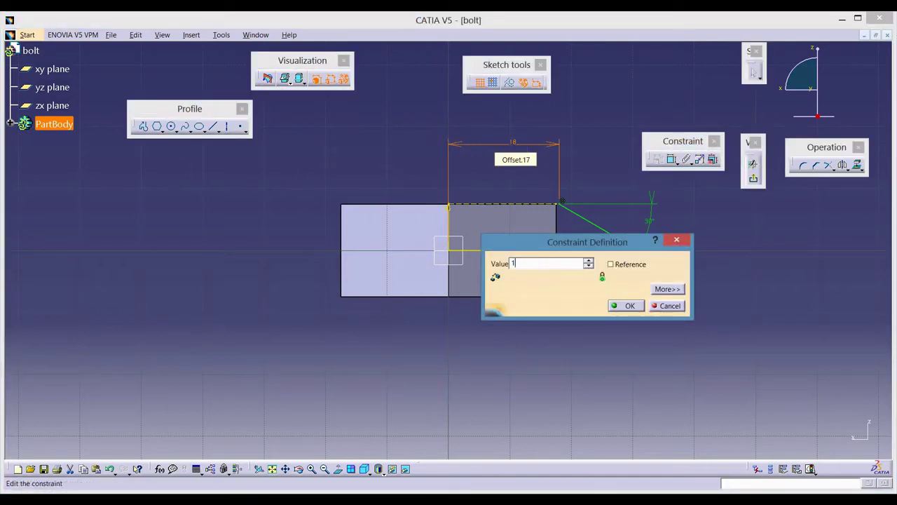
text(5mm)
key(Return)
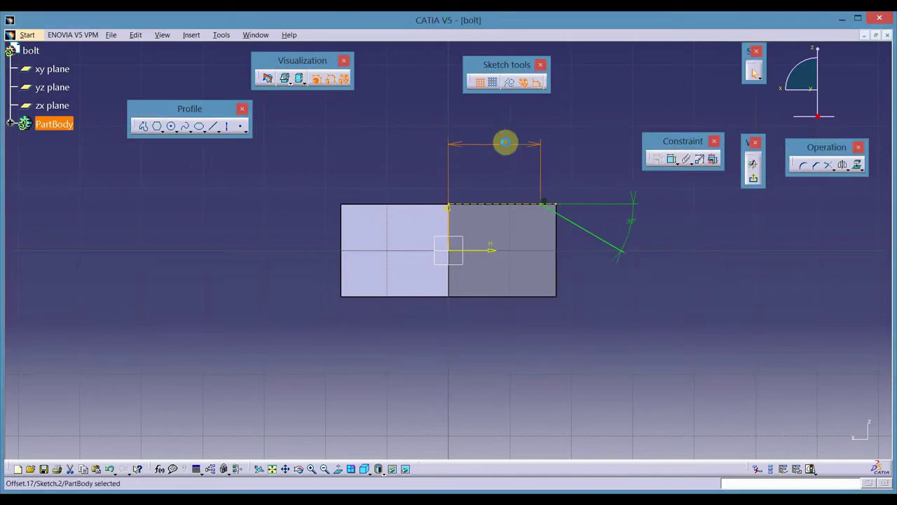
Step: Set the distance from the vertical axis to the sloping line's upper endpoint to 16 mm
double_click(505, 142)
key(Up)
key(Return)
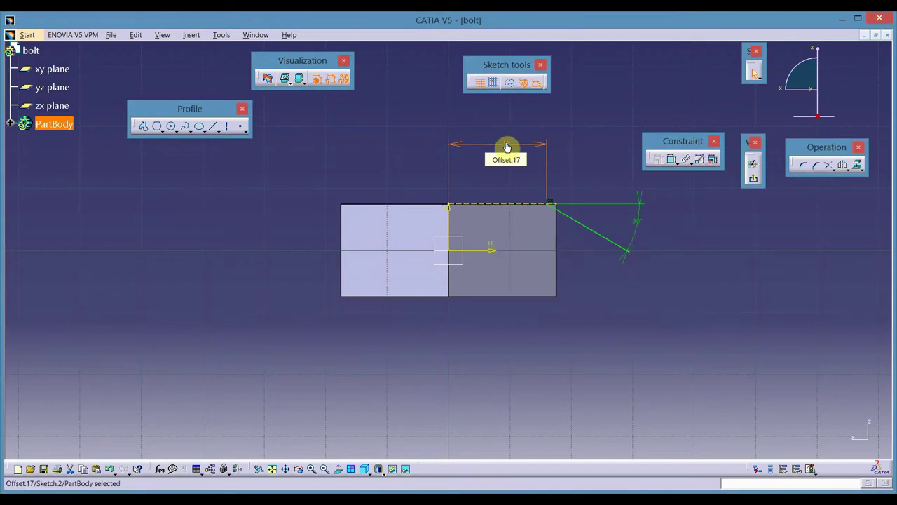
click(674, 210)
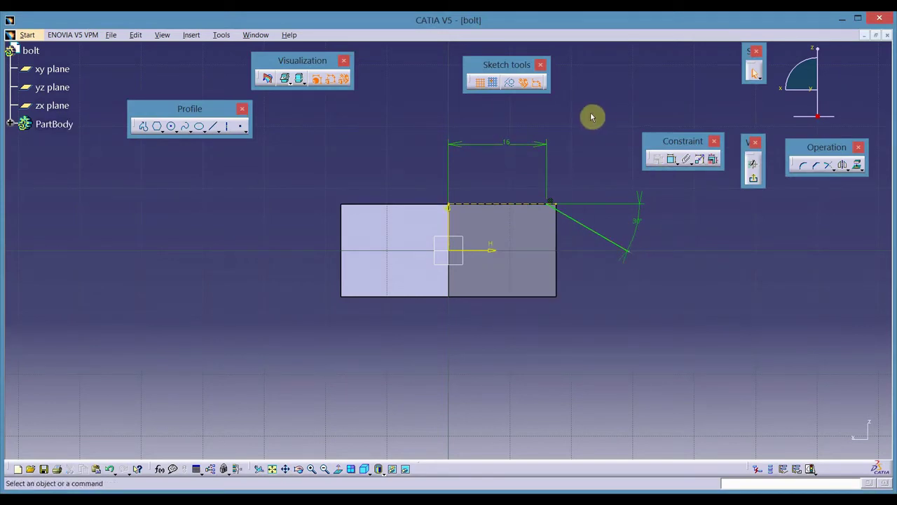
Step: Close the triangle with a horizontal line about 13 mm long from the sloping line's upper end and a vertical line down to its lower end
click(145, 126)
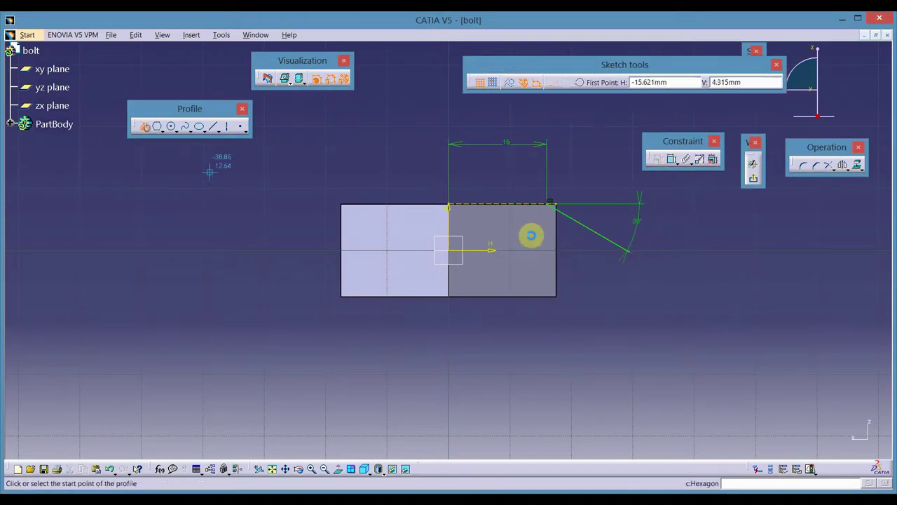
click(552, 206)
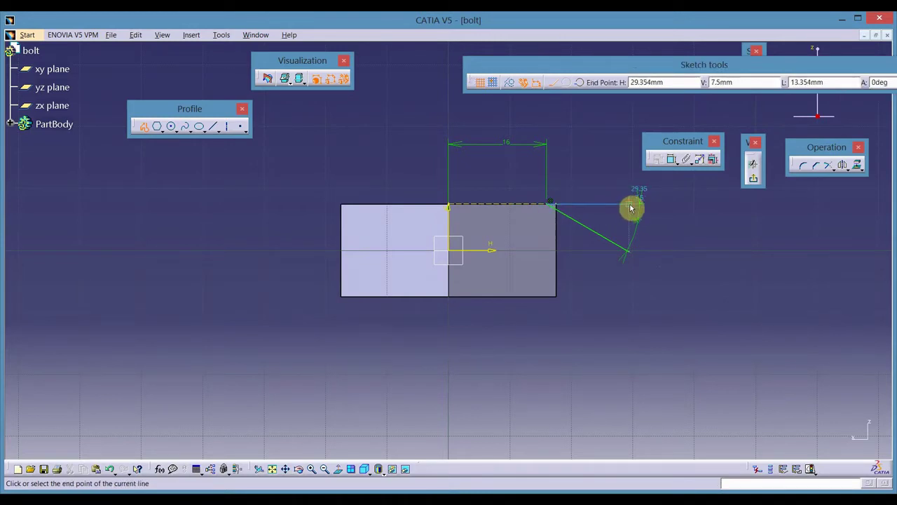
click(629, 205)
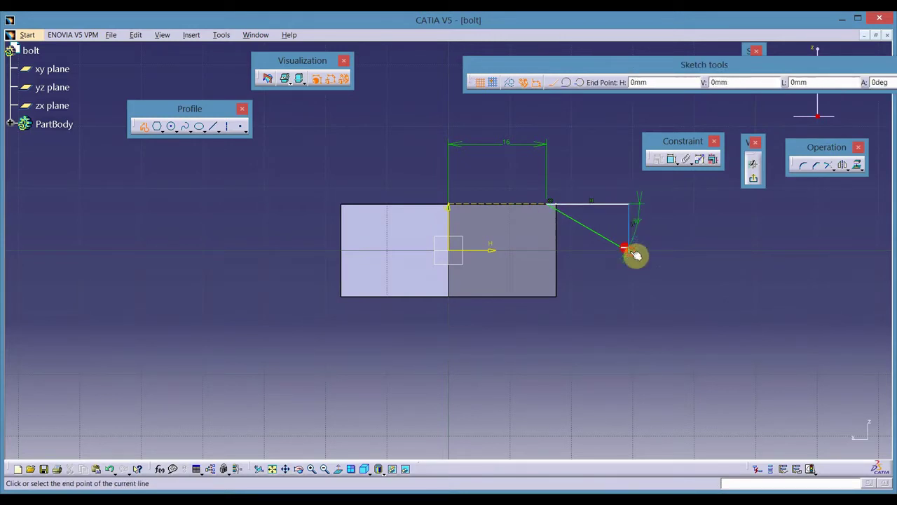
click(630, 251)
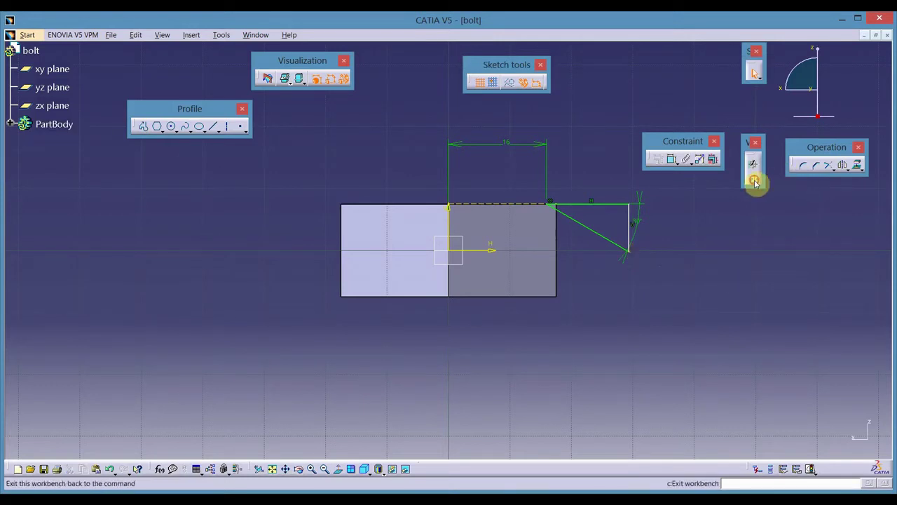
Step: Leave the sketch and cut a 360-degree groove with the triangle around the sketch's vertical axis to chamfer the head
click(755, 183)
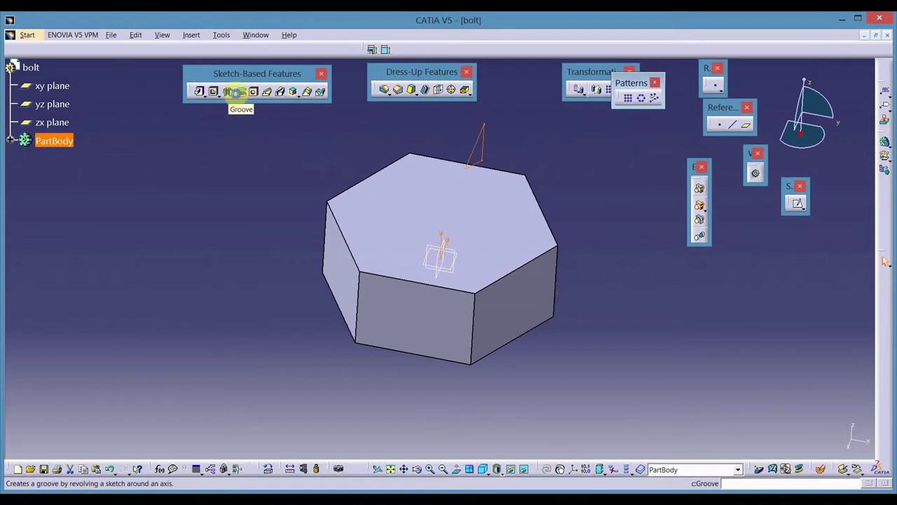
click(237, 93)
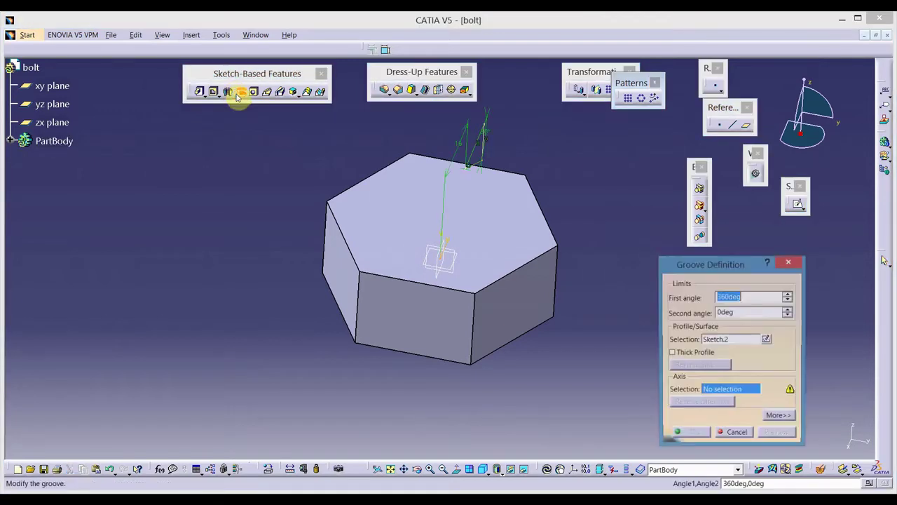
click(442, 237)
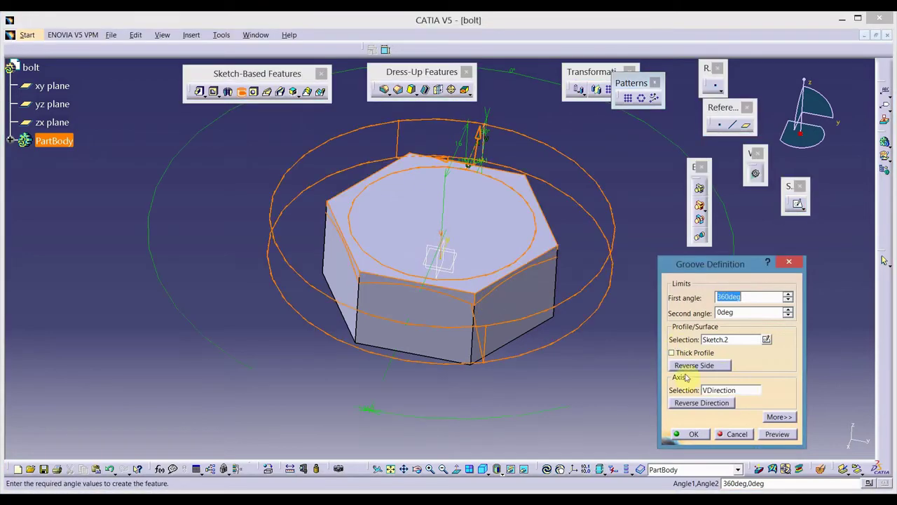
click(694, 434)
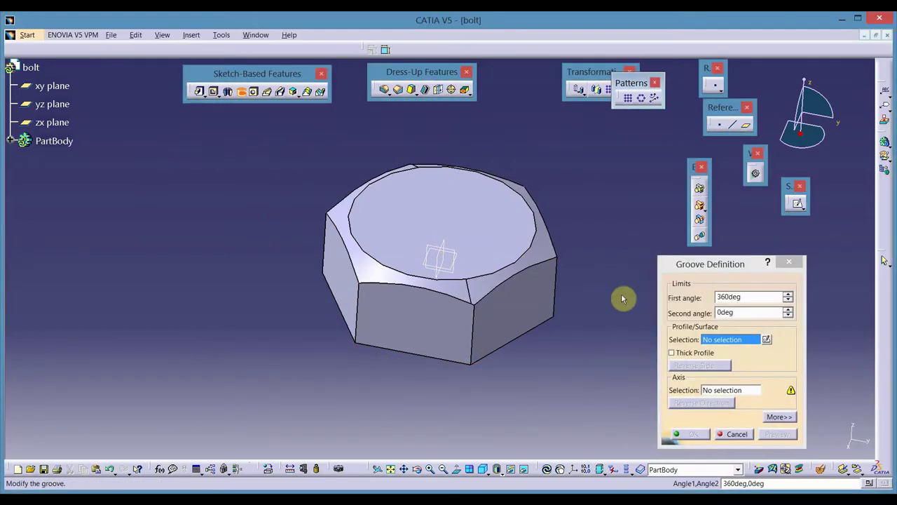
click(733, 435)
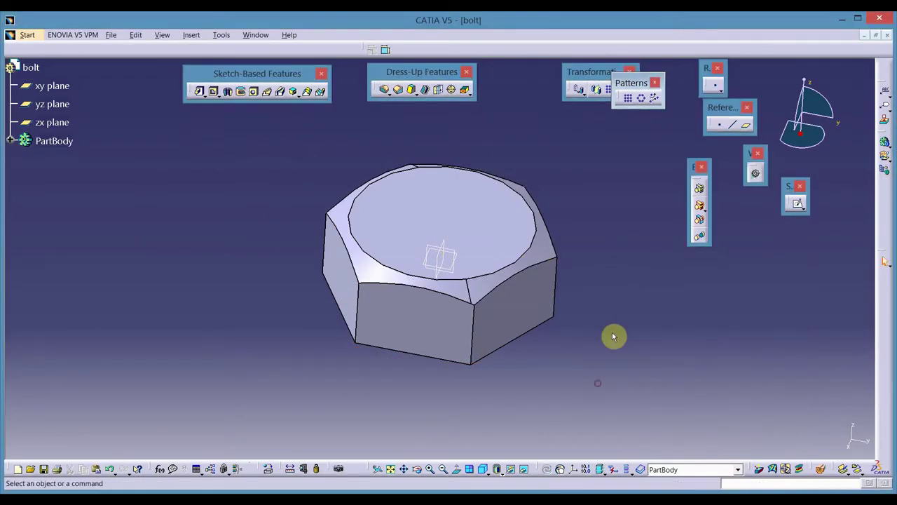
Step: Start a sketch on the head's flat, unchamfered face and draw a circle about 22 mm in diameter centred on the origin
middle_drag(615, 334, 397, 166)
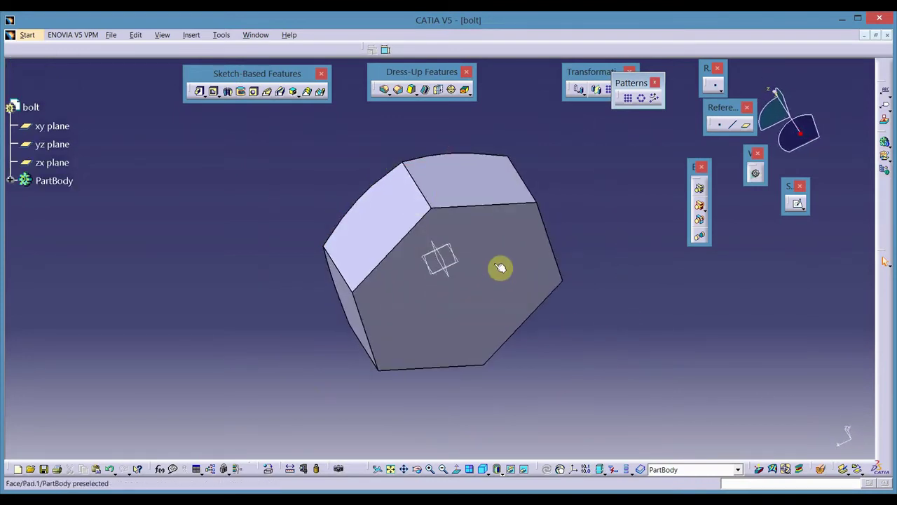
click(503, 269)
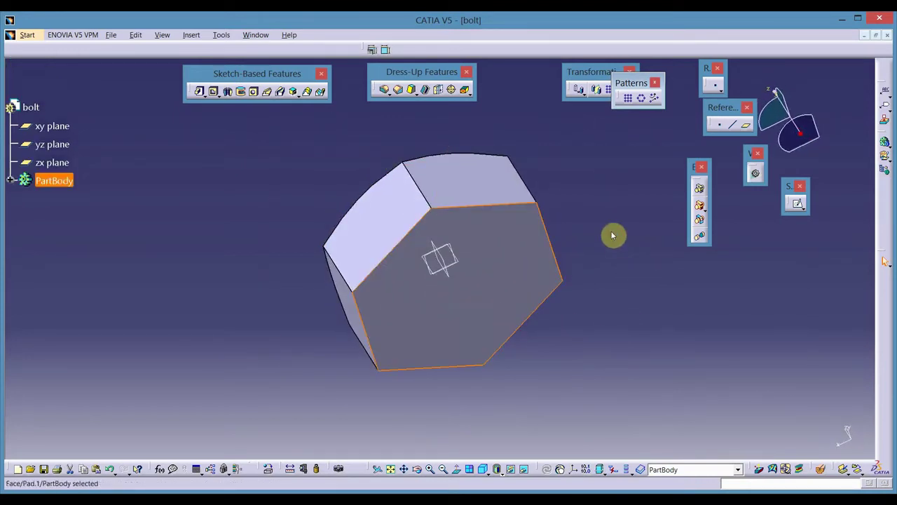
click(797, 203)
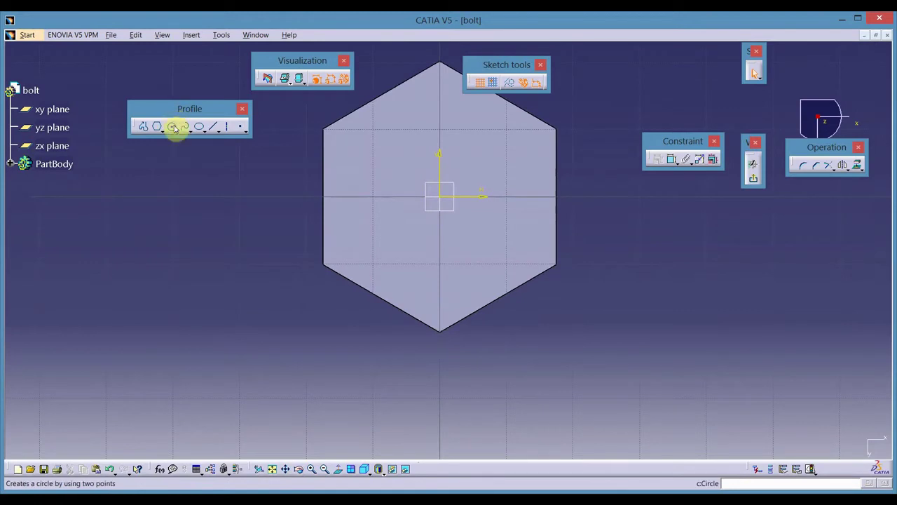
click(173, 126)
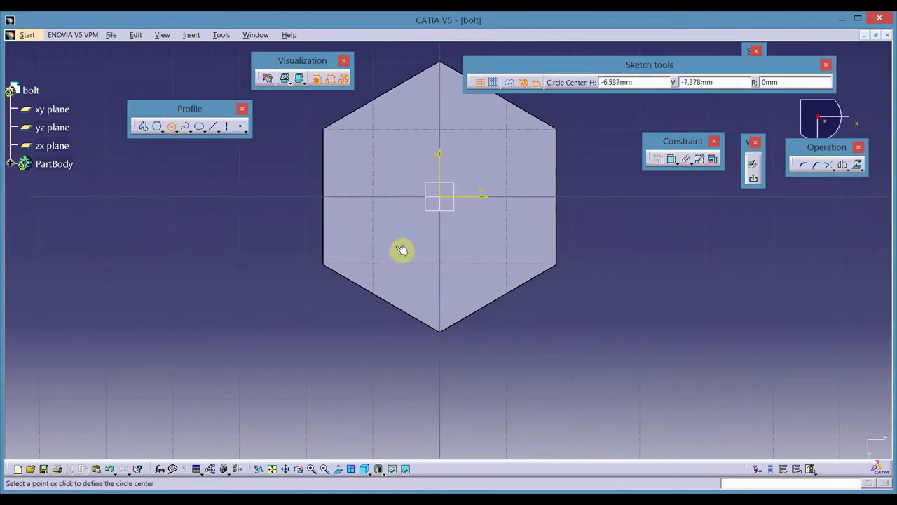
click(441, 199)
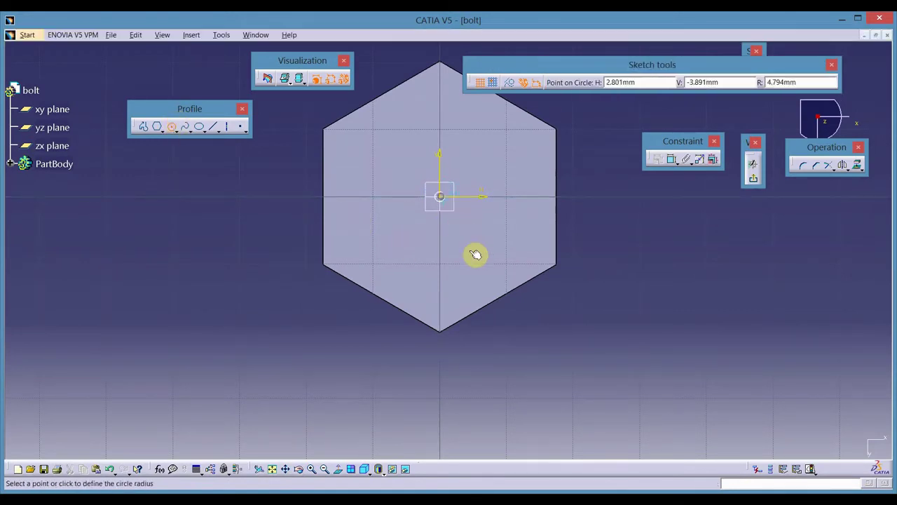
click(484, 257)
Step: Dimension the circle and set its diameter to 20 mm, as given for the bolt in the PDF drawing
click(671, 159)
click(636, 244)
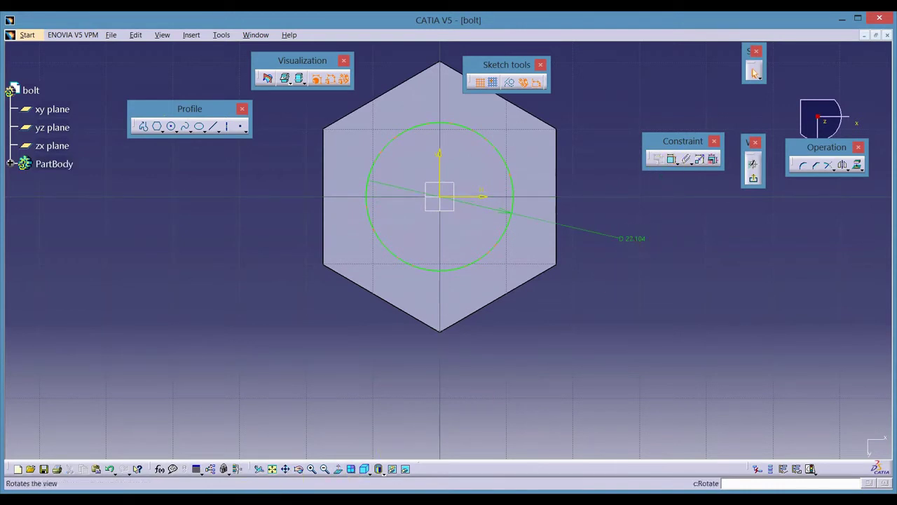
key(alt+Tab)
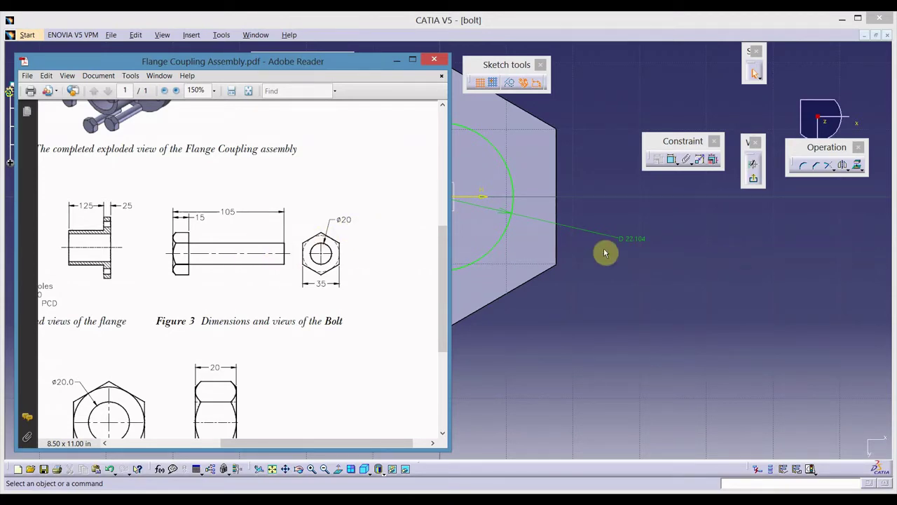
click(639, 239)
double_click(638, 238)
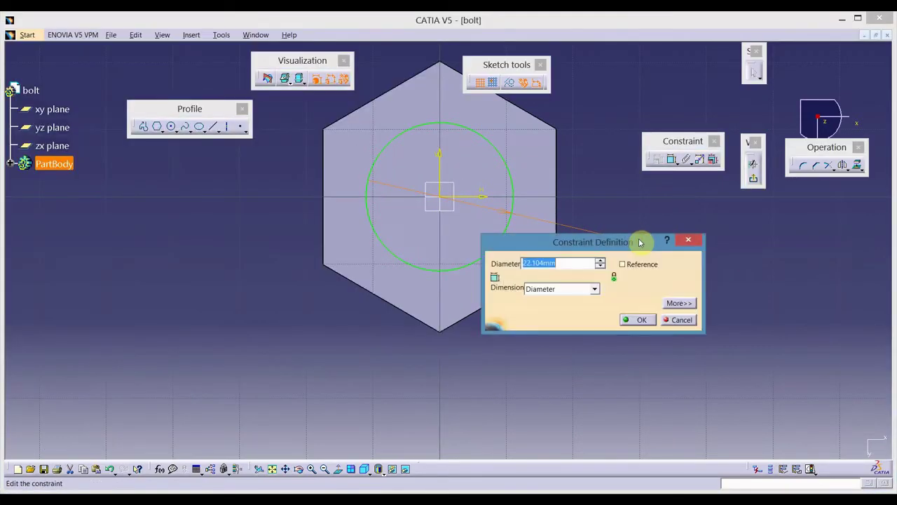
key(Return)
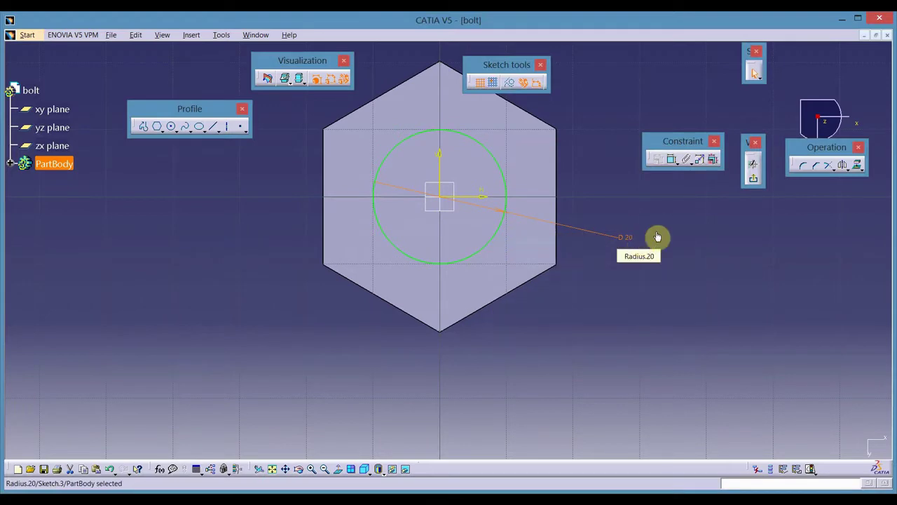
Step: Leave the sketch and pad the circle with a length of 105-15 mm, following the PDF drawing, to form the bolt shank
click(755, 180)
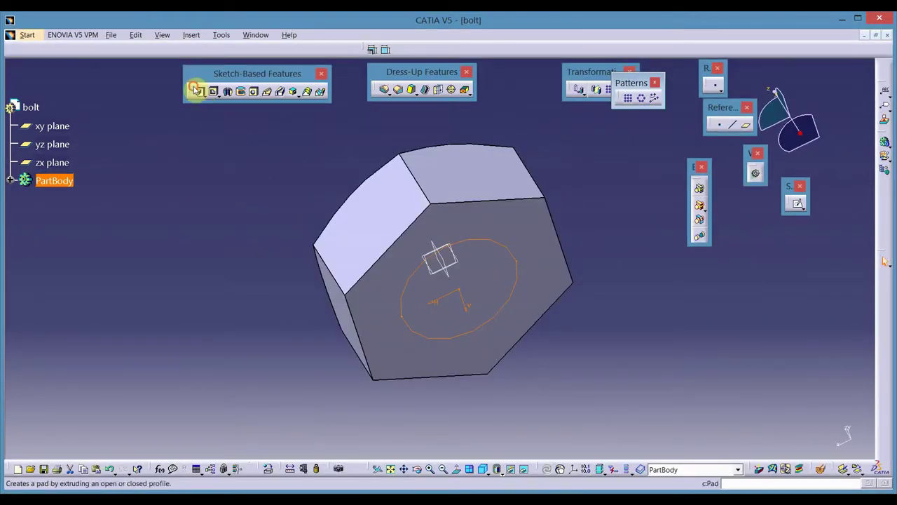
click(195, 89)
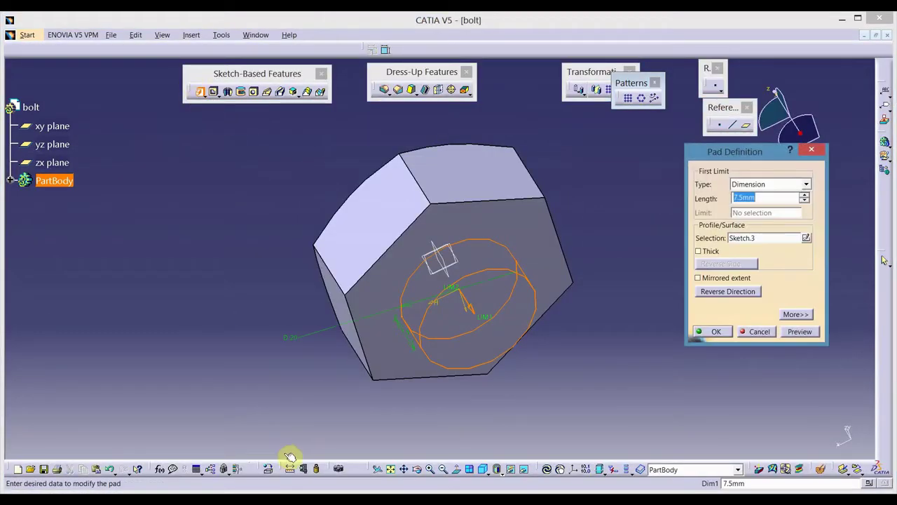
key(alt+Tab)
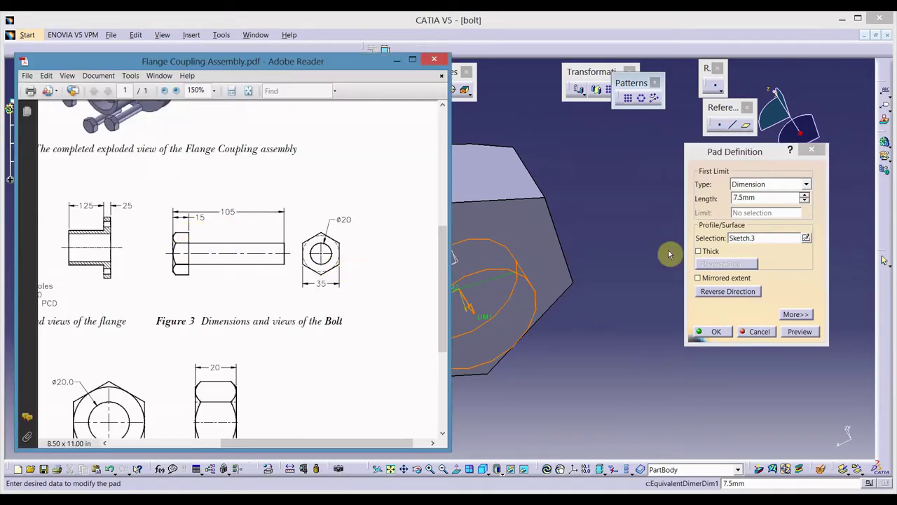
click(776, 194)
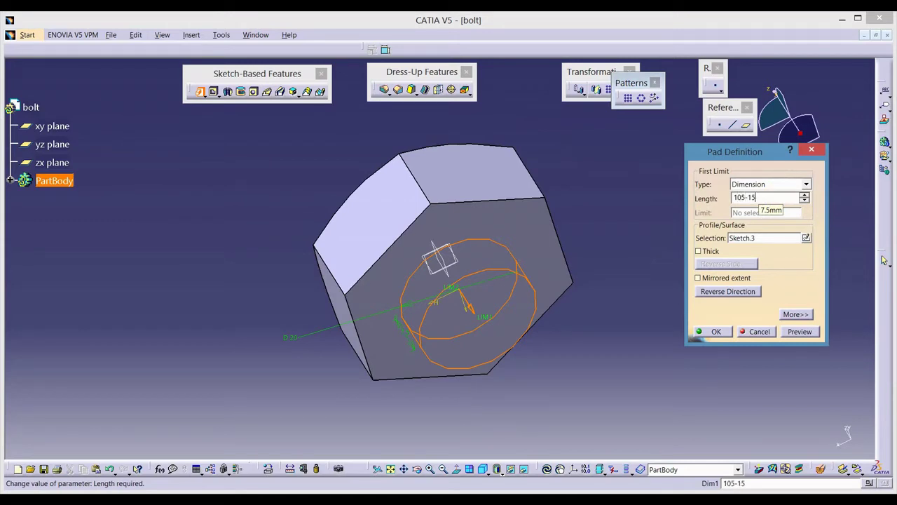
key(Return)
click(711, 330)
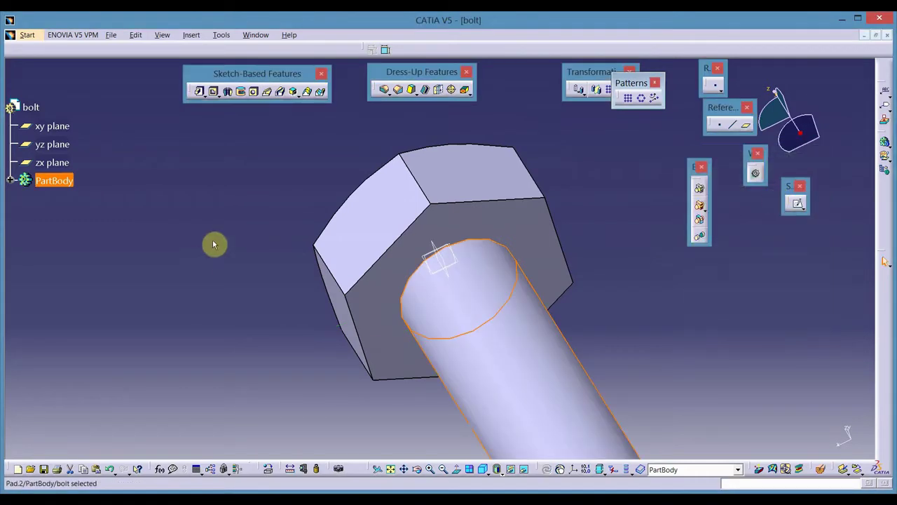
Step: Save the finished part under the name bolt as a CATPart in the flange assembly folder and close it
middle_drag(214, 244, 472, 320)
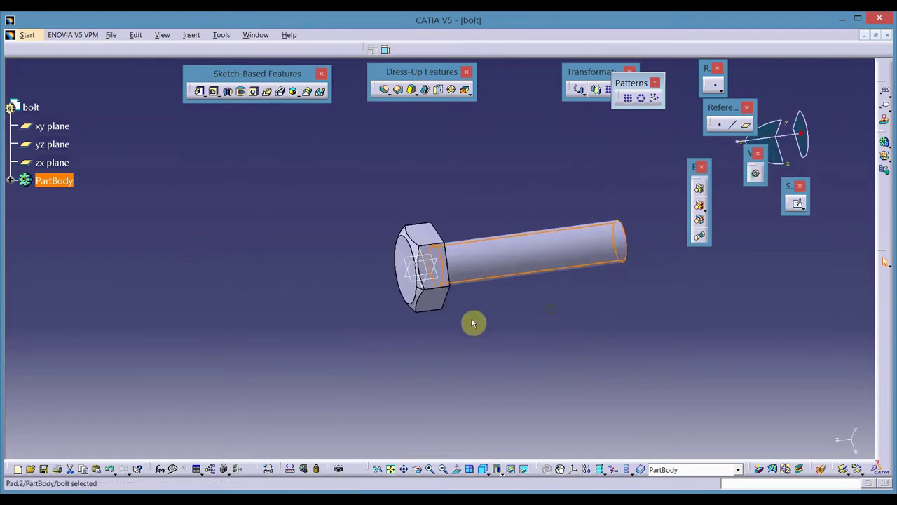
click(111, 35)
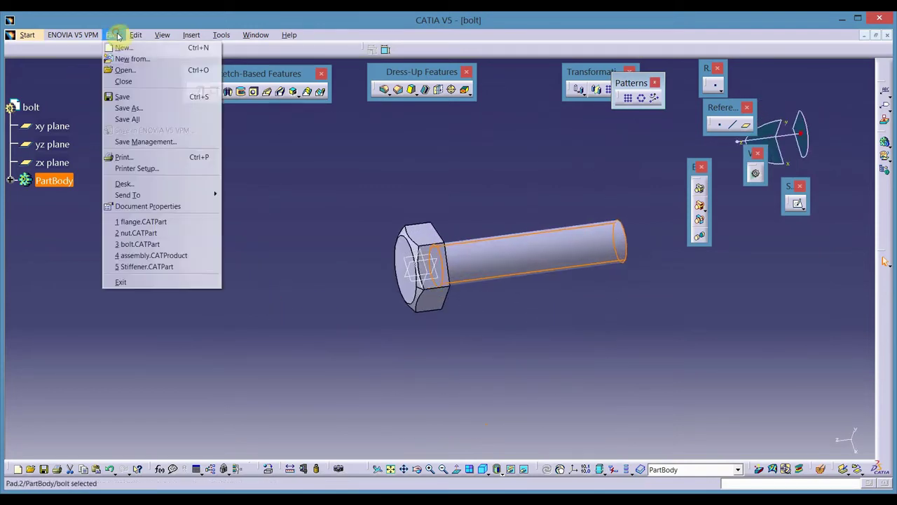
click(135, 97)
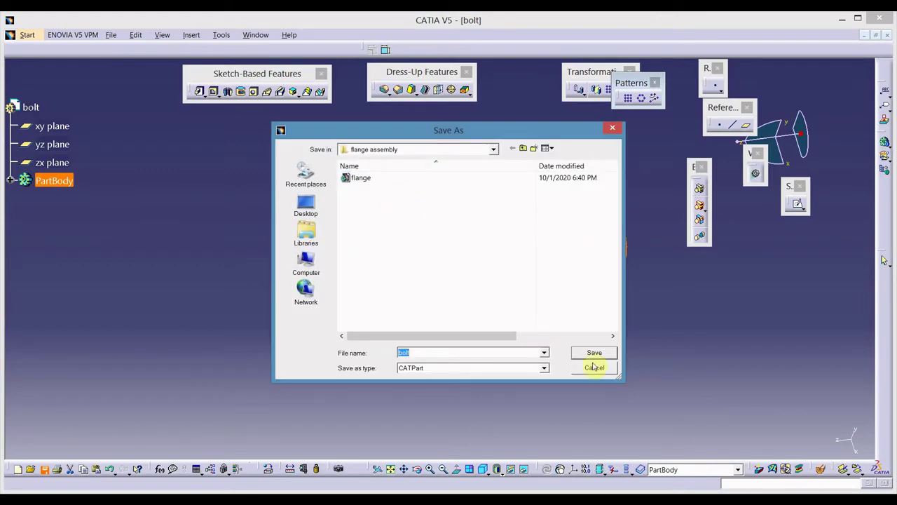
click(596, 353)
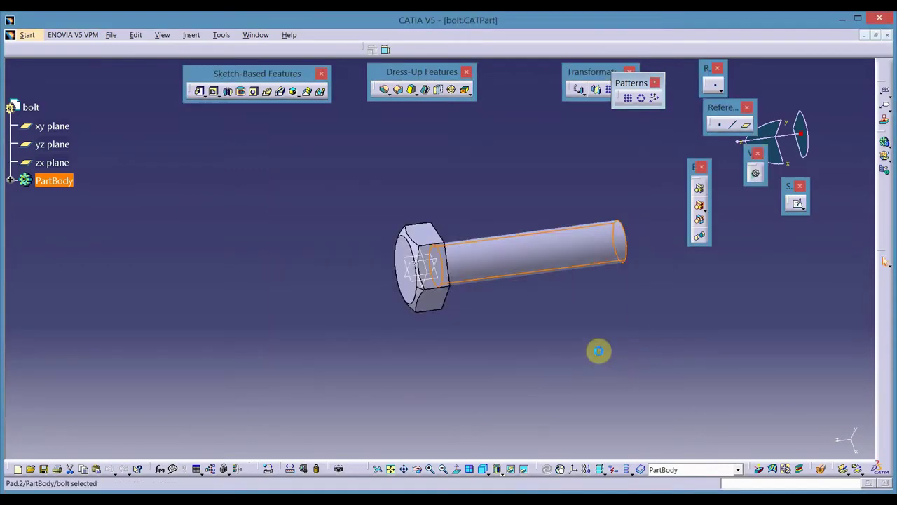
click(888, 35)
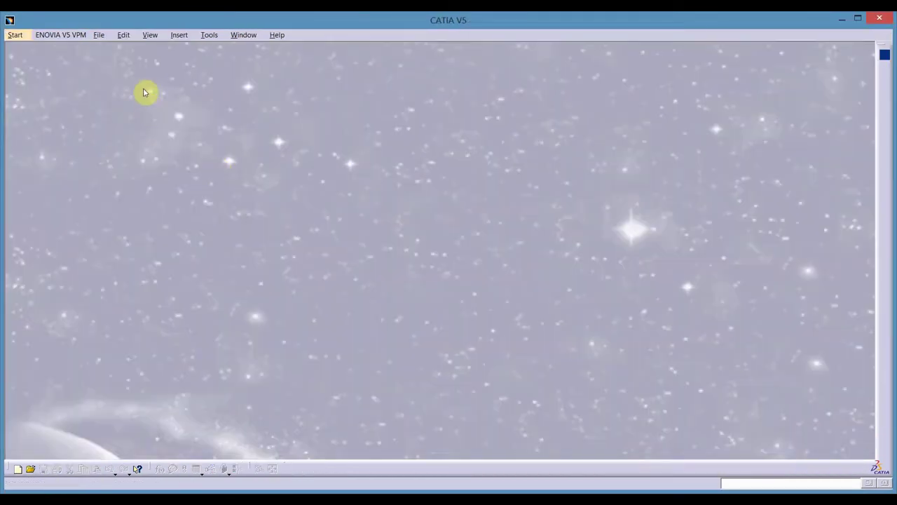
Step: Create a new Part Design part named nut with hybrid design enabled
click(16, 35)
mouse_move(32, 60)
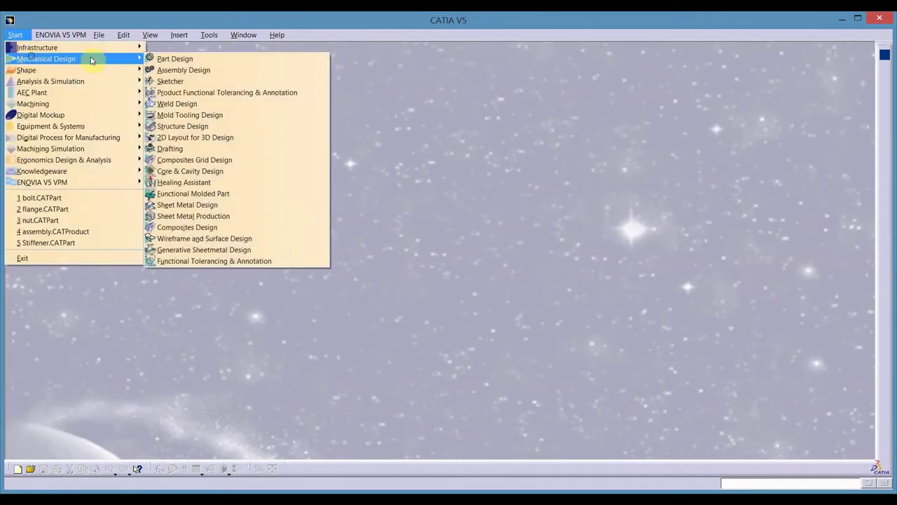
click(174, 59)
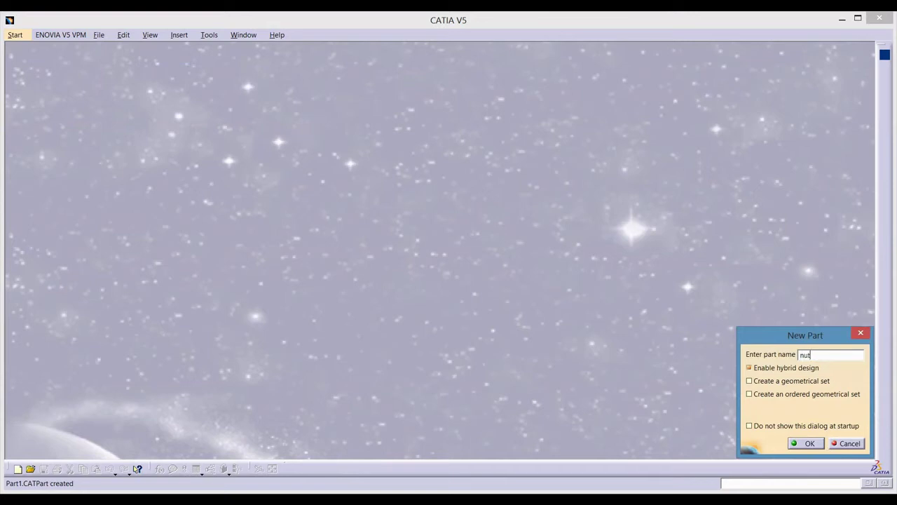
key(Return)
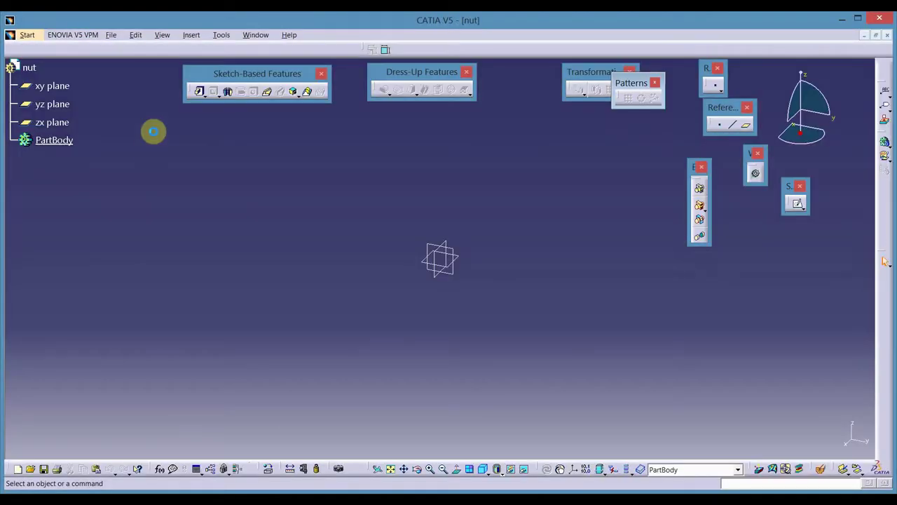
Step: Start a sketch on the yz plane and look up the nut's dimensions in Figure 4 of the Flange Coupling Assembly PDF
click(797, 203)
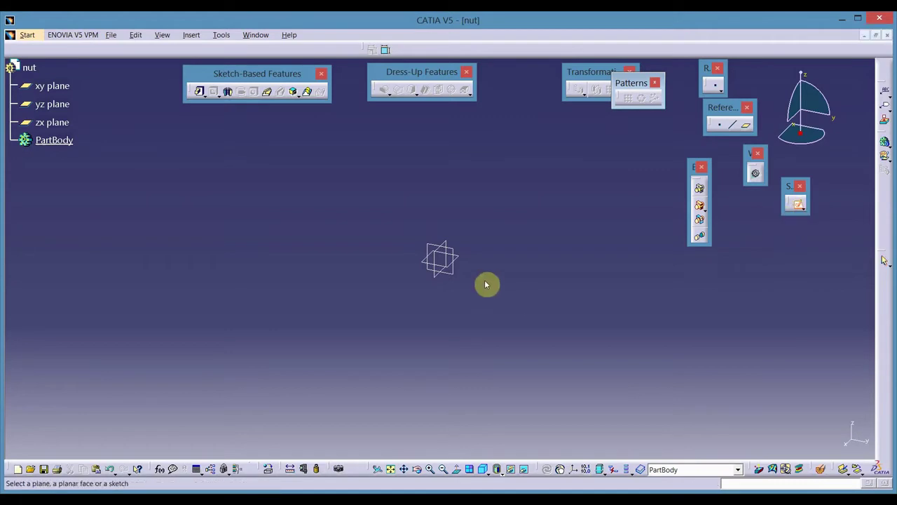
click(460, 262)
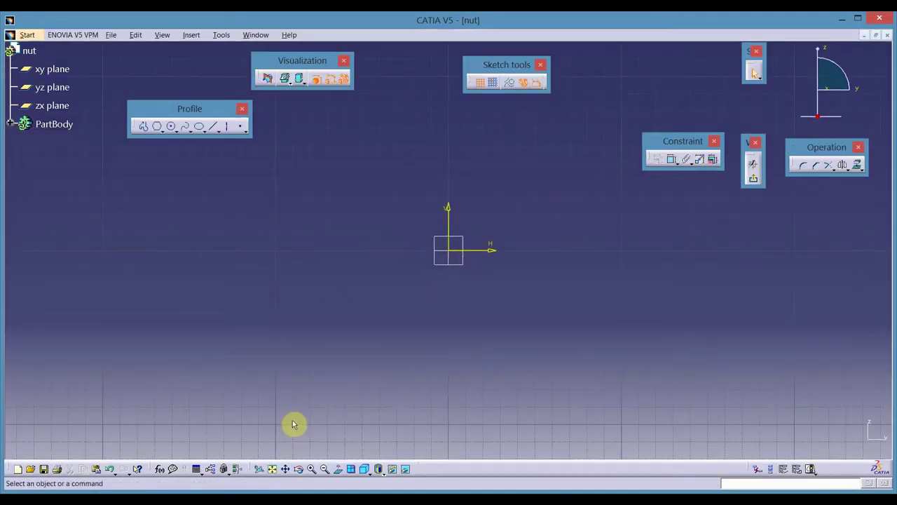
key(alt+Tab)
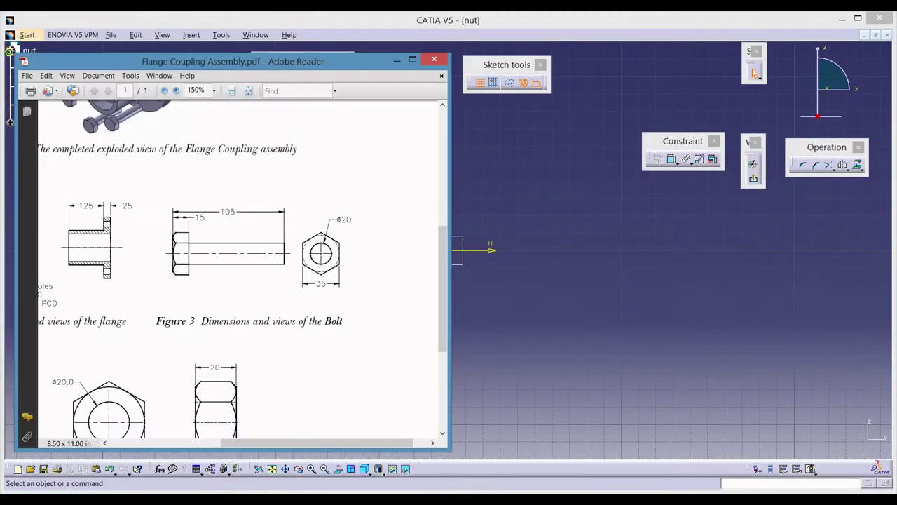
drag(278, 440, 242, 443)
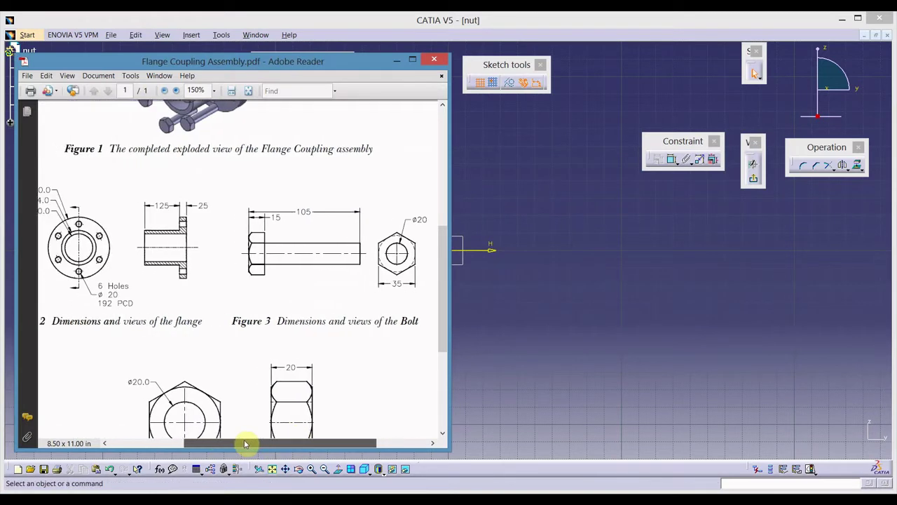
scroll(275, 351, down, 1)
scroll(275, 350, down, 3)
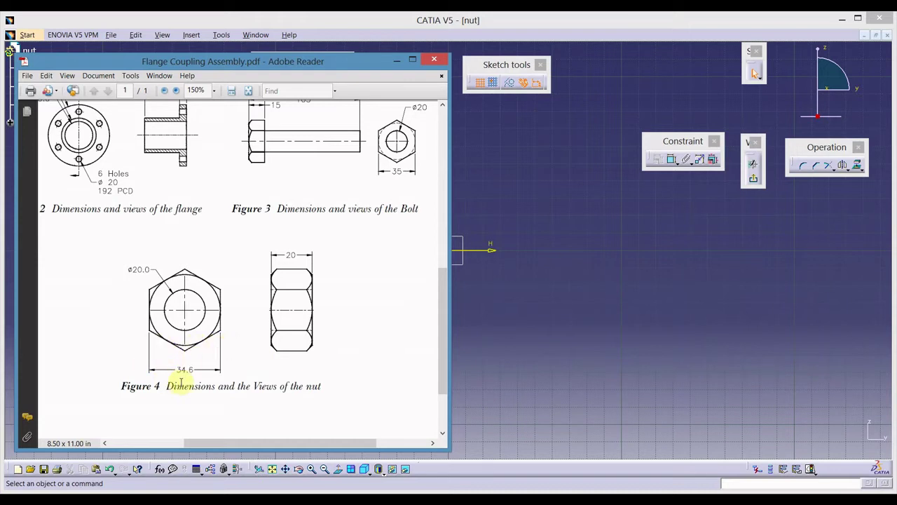
click(629, 316)
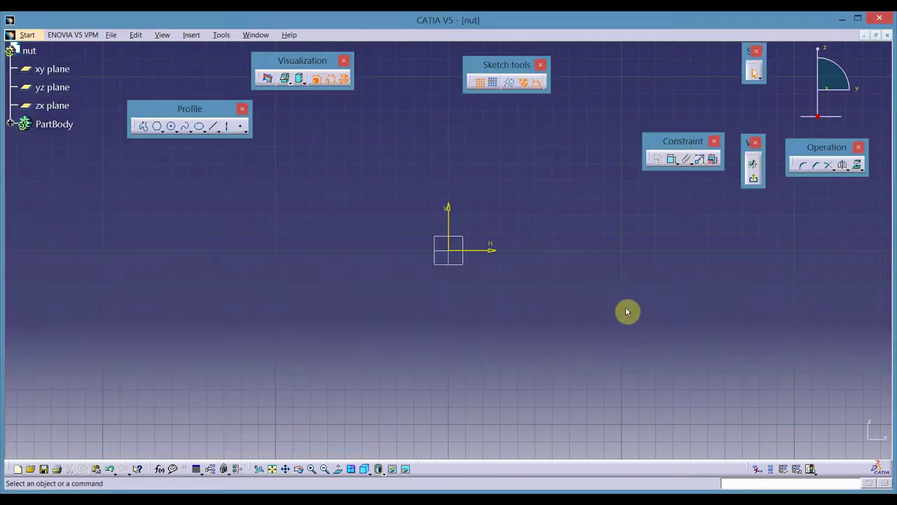
Step: Draw a hexagon about 108 mm across flats, centred on the origin, with two vertical sides
click(157, 126)
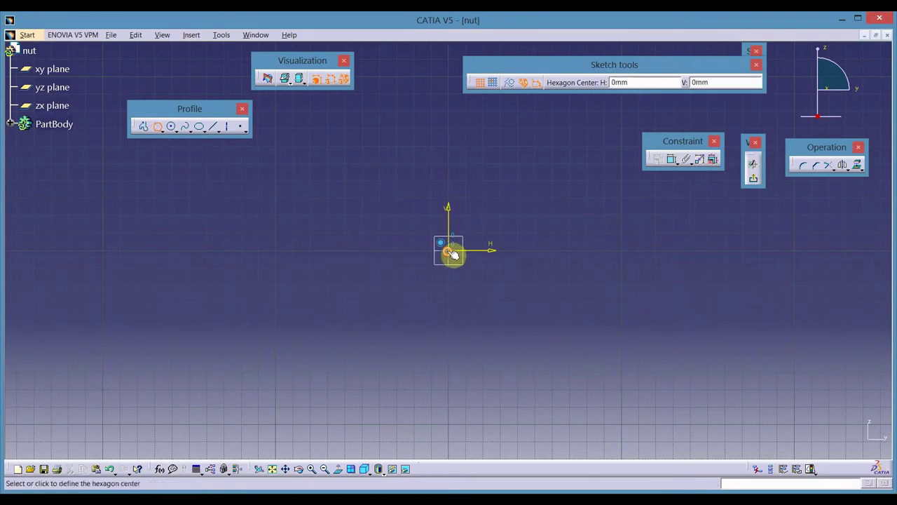
click(451, 253)
click(542, 252)
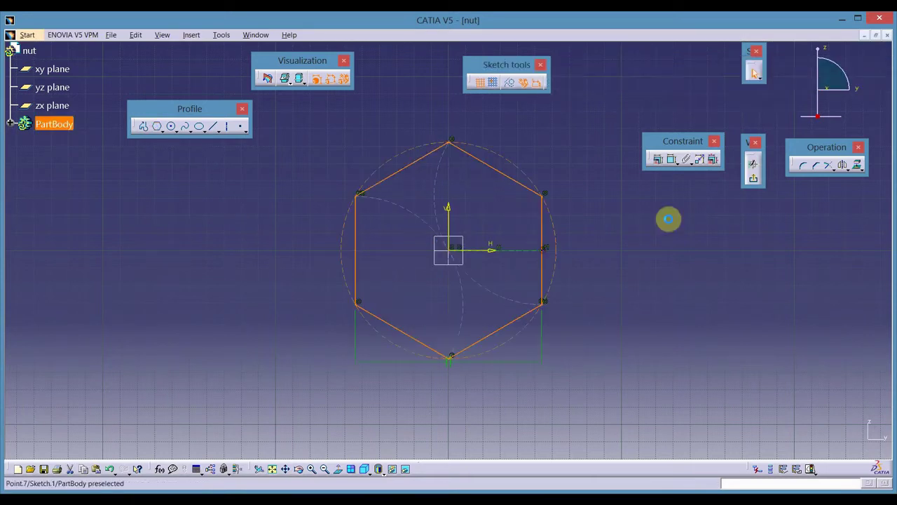
Step: Dimension the distance between the hexagon's two vertical sides and set it to 34.6 mm, as given for the nut in the PDF drawing
click(672, 160)
click(542, 278)
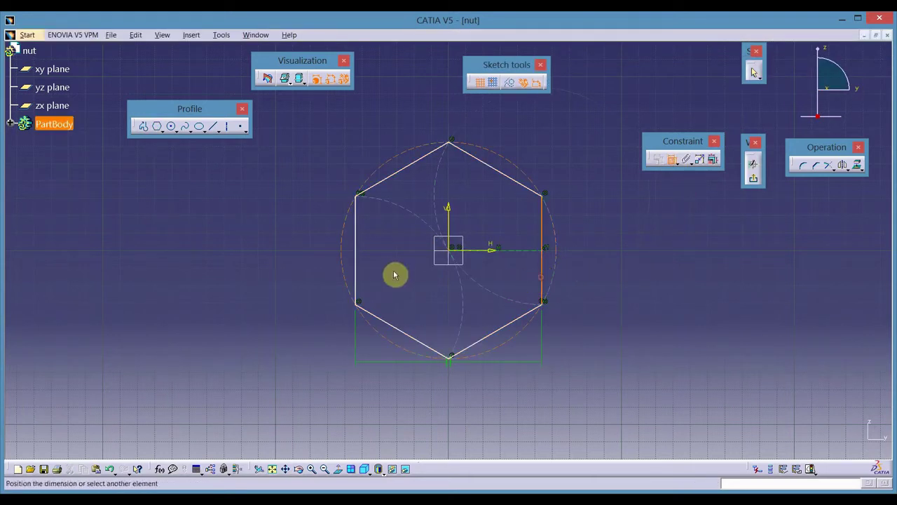
click(354, 272)
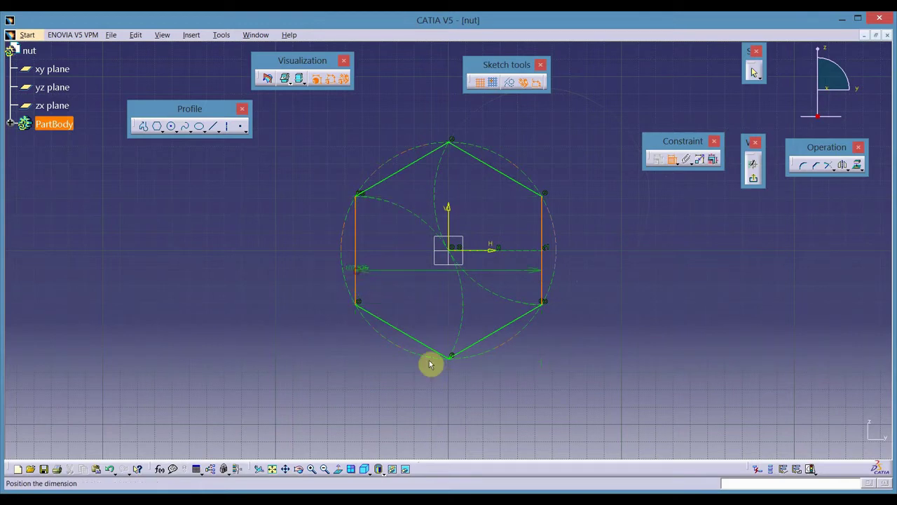
key(alt+Tab)
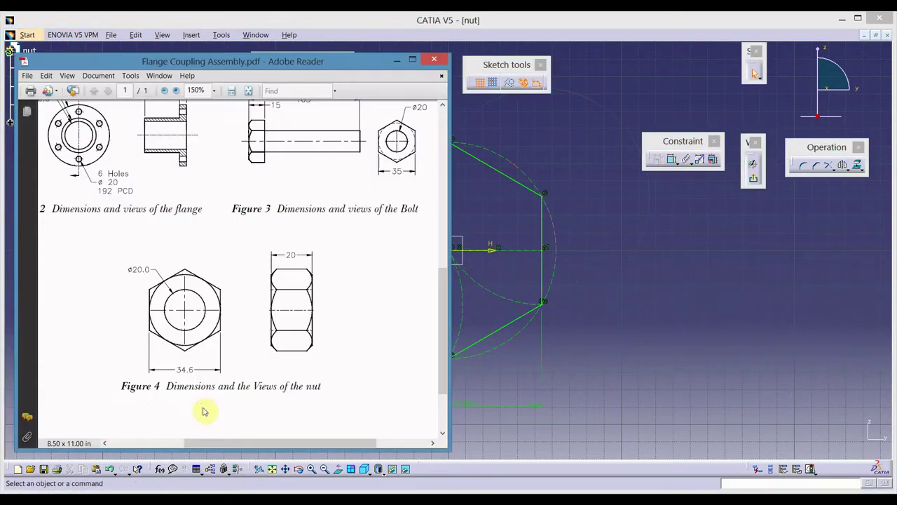
click(467, 410)
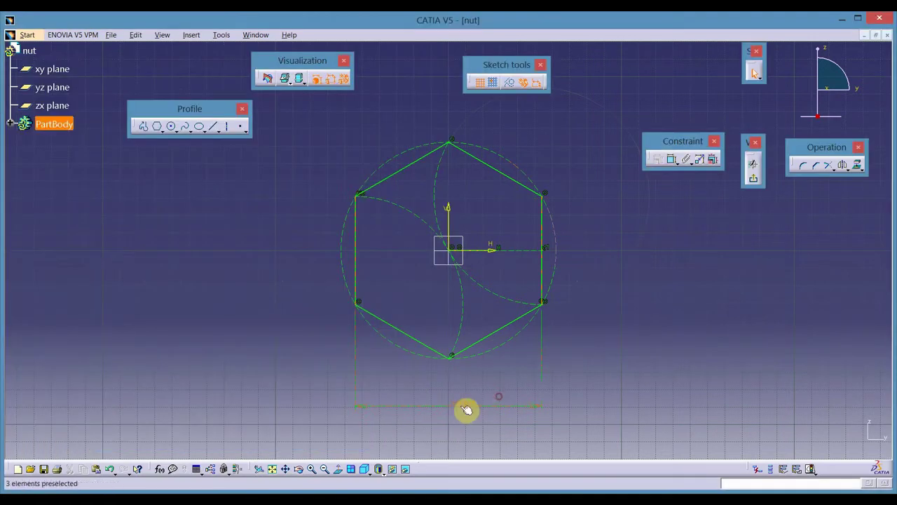
double_click(464, 411)
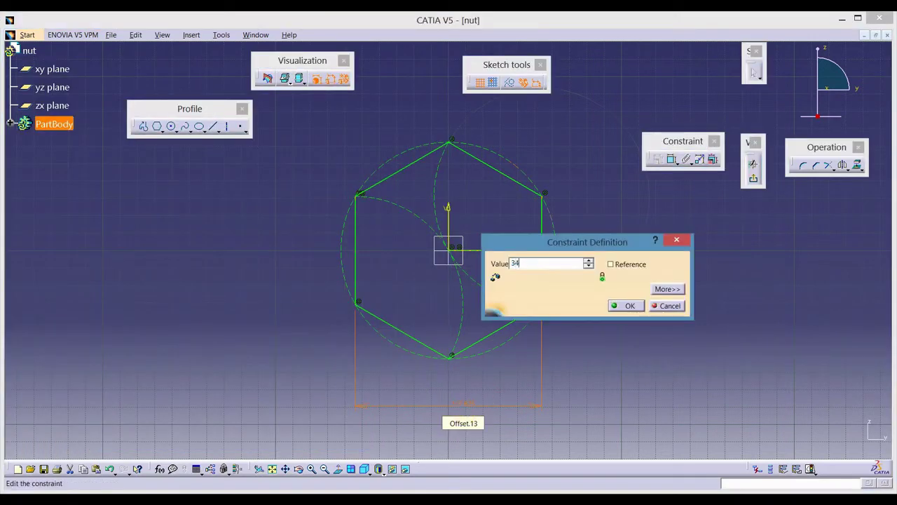
key(Return)
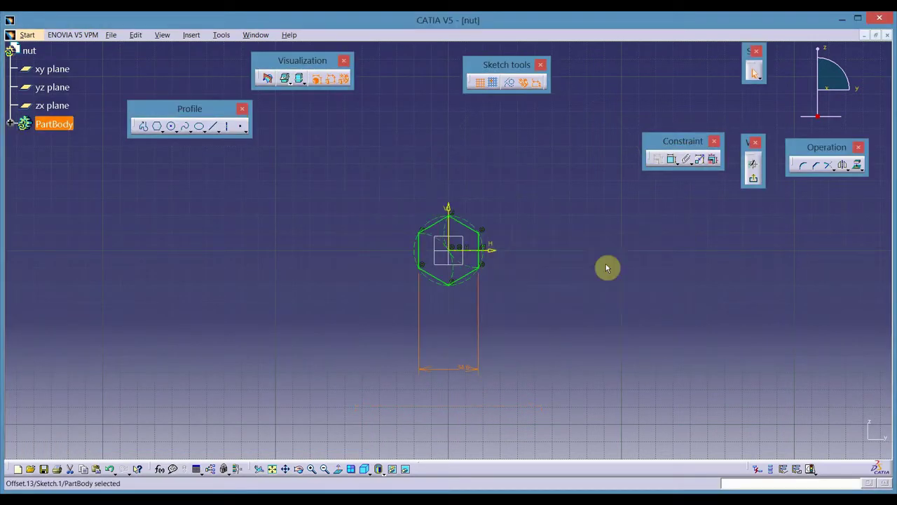
Step: Draw a circle about 97 mm in diameter centred on the origin and dimension its diameter
click(172, 126)
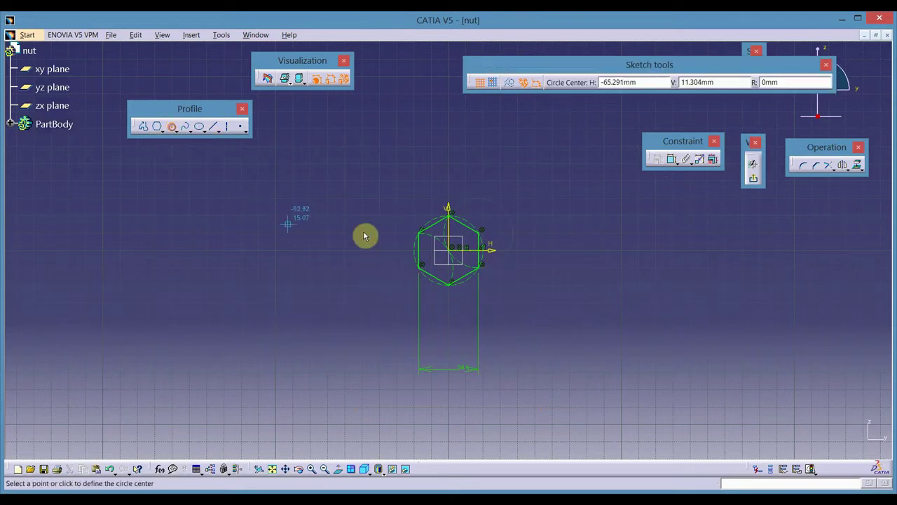
click(449, 250)
click(522, 294)
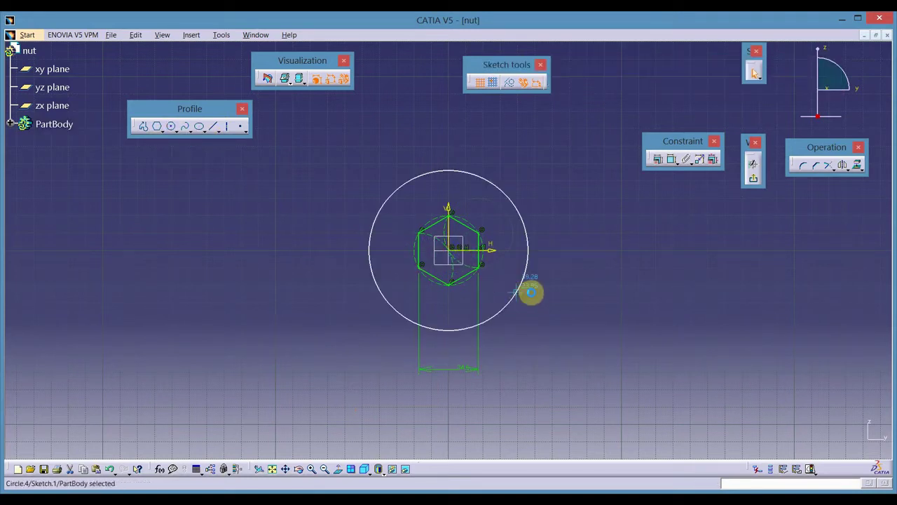
click(672, 161)
click(579, 268)
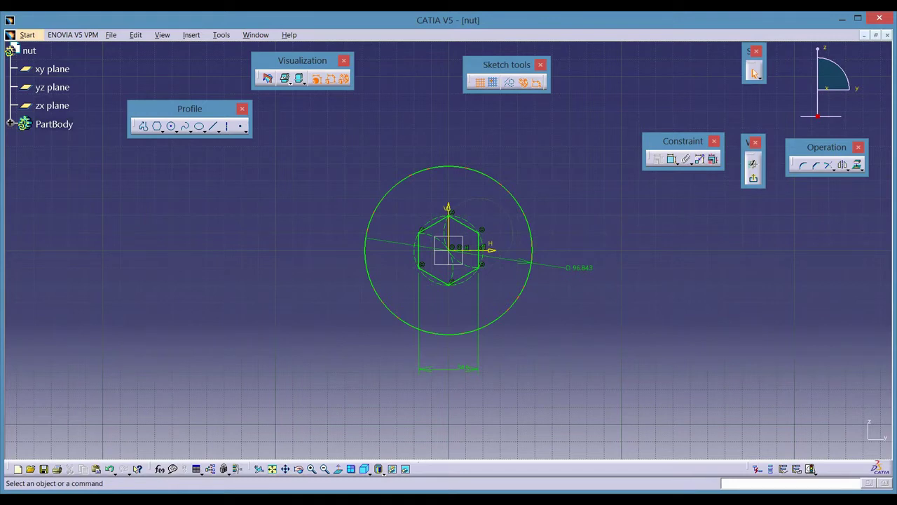
Step: Set the circle's diameter to 20 mm, following the nut view in the PDF drawing
key(alt+Tab)
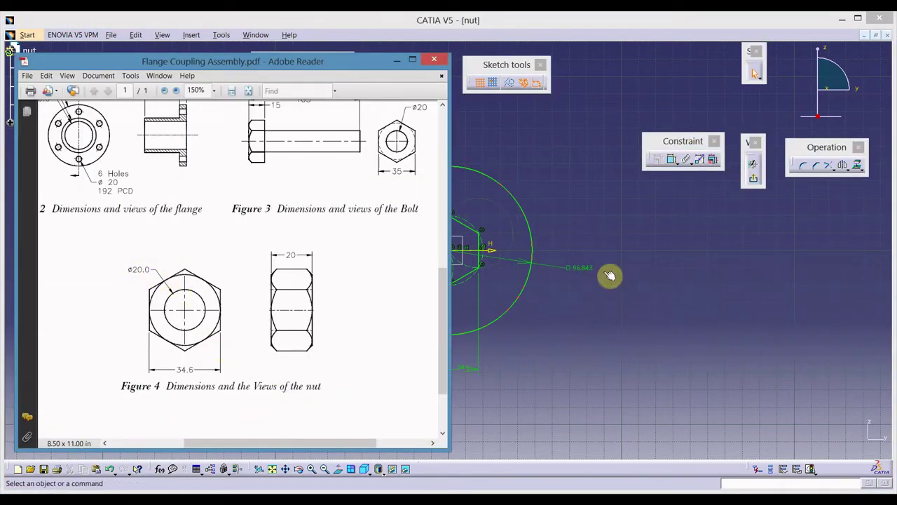
double_click(579, 267)
text(20)
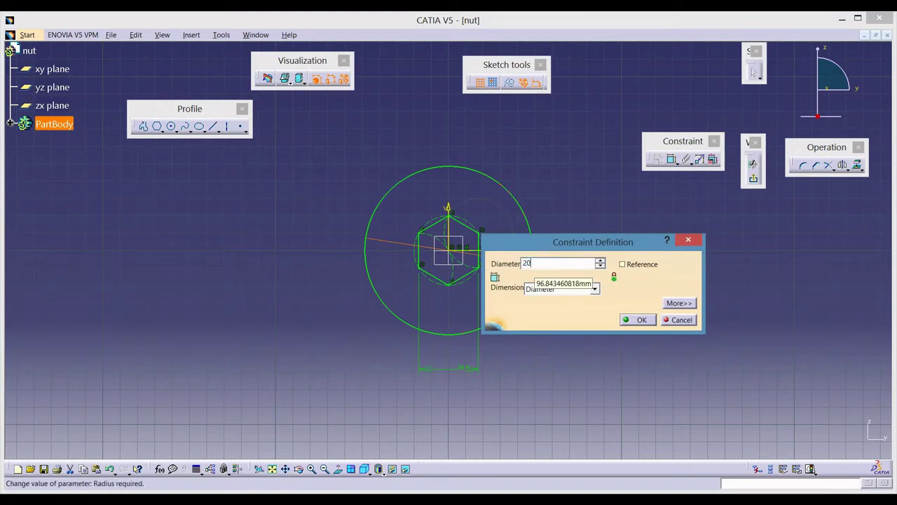
key(Return)
Step: Leave the sketch and pad the hexagon with its hole using a 10 mm length and mirrored extent, for the nut's 20 mm thickness
click(754, 178)
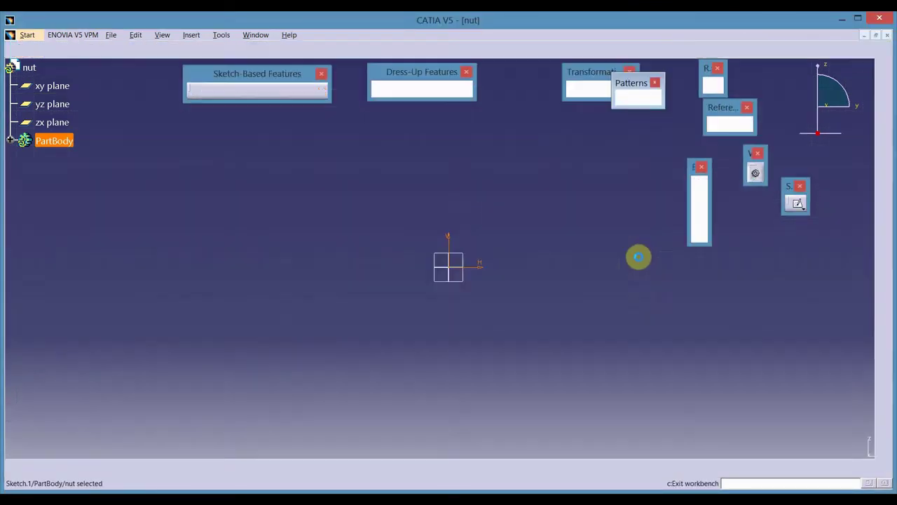
click(199, 91)
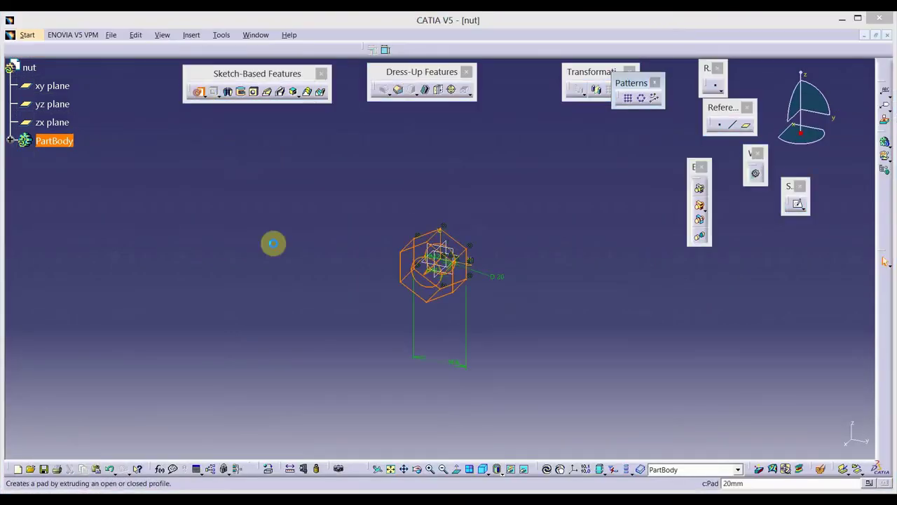
click(735, 279)
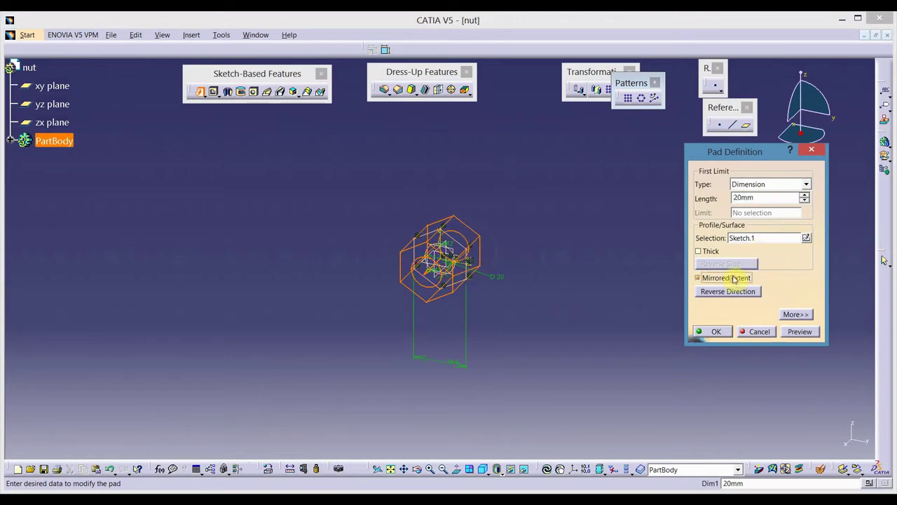
key(alt+Tab)
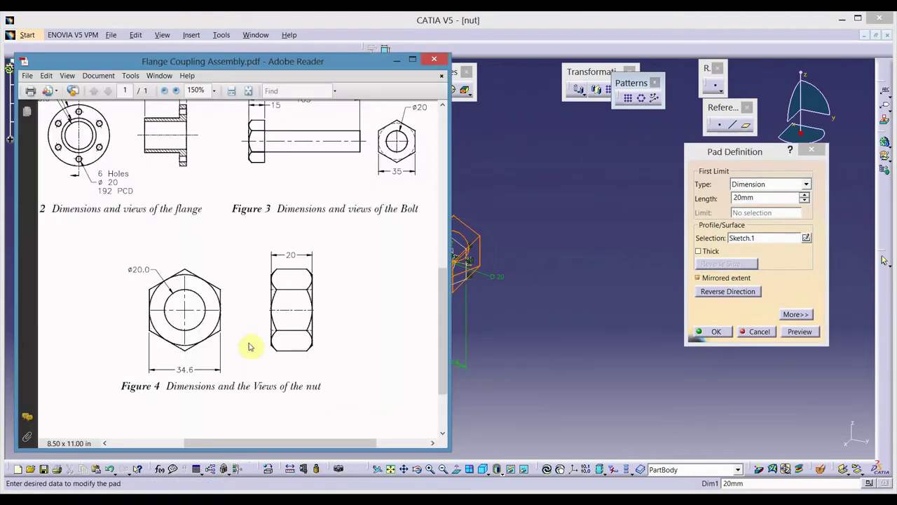
click(757, 197)
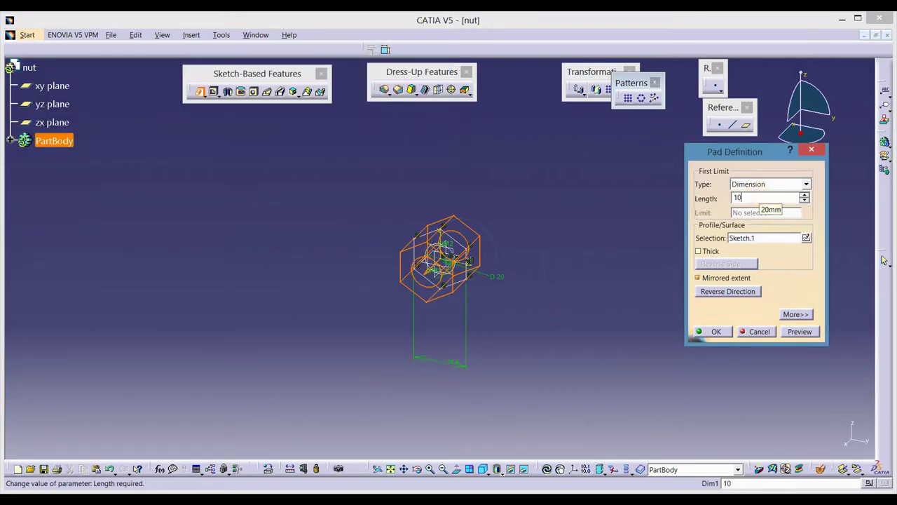
click(731, 197)
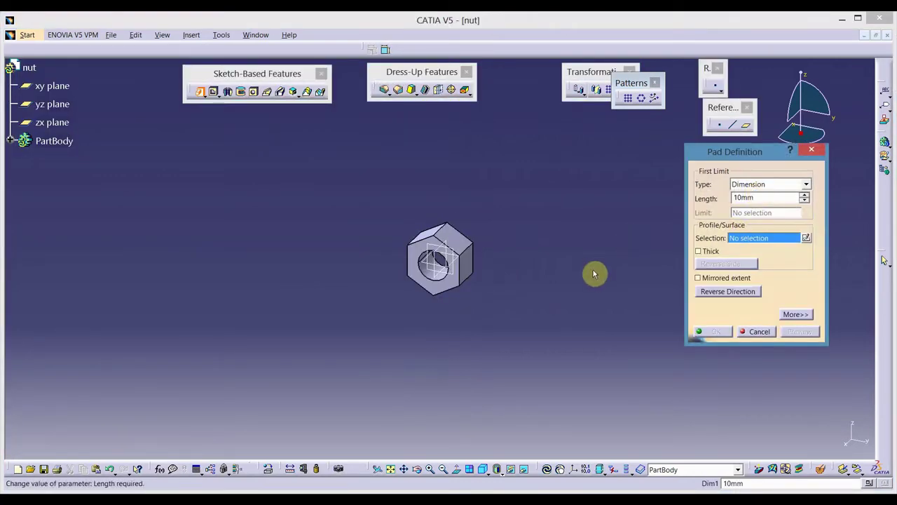
click(751, 332)
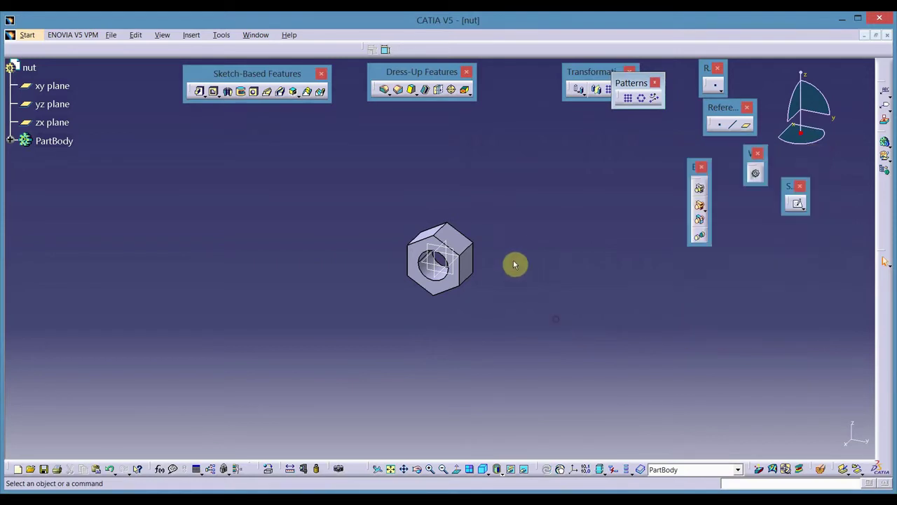
middle_drag(514, 262, 236, 262)
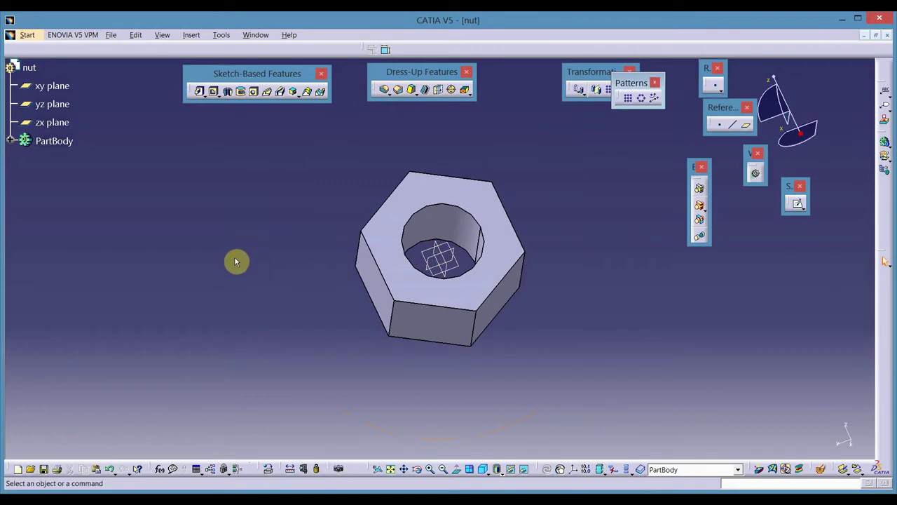
Step: Start a sketch on the xy plane and project the nut's upper end-face edge at 10 mm onto it
click(436, 262)
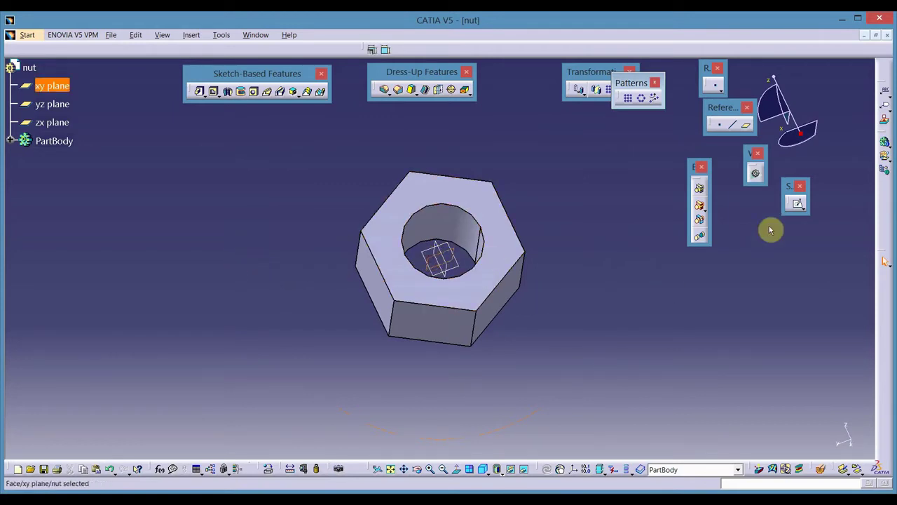
click(797, 203)
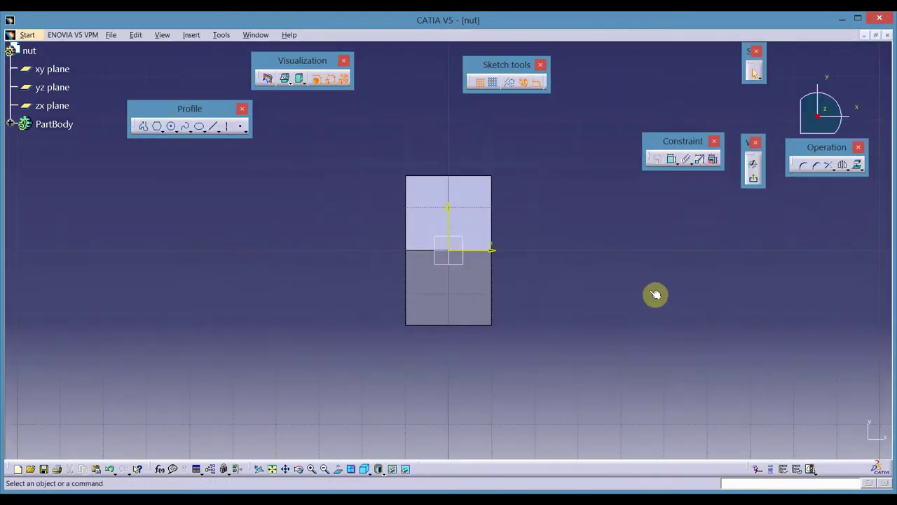
mouse_move(655, 295)
middle_down()
mouse_move(652, 263)
mouse_move(589, 365)
middle_up()
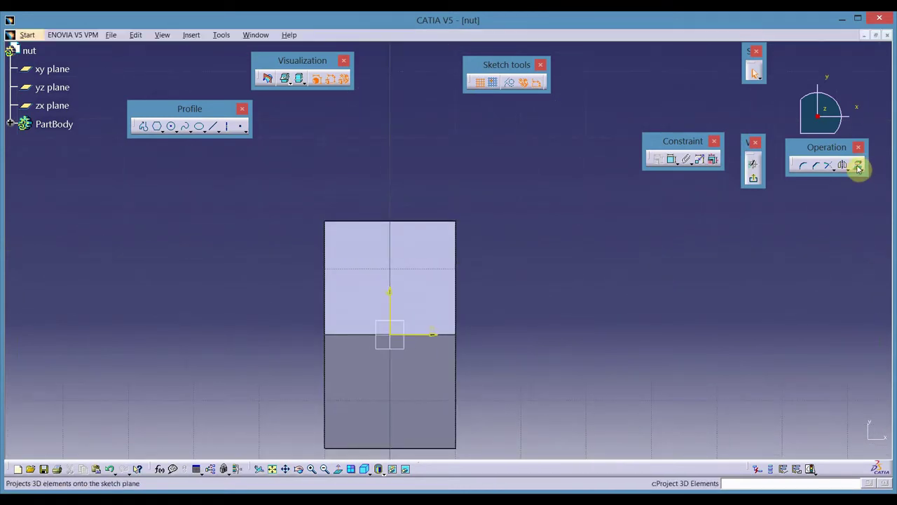
click(859, 168)
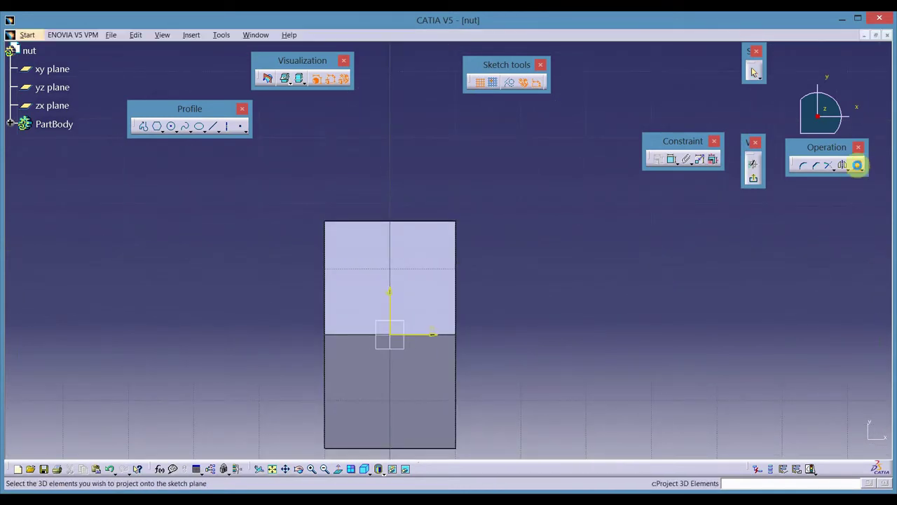
click(455, 250)
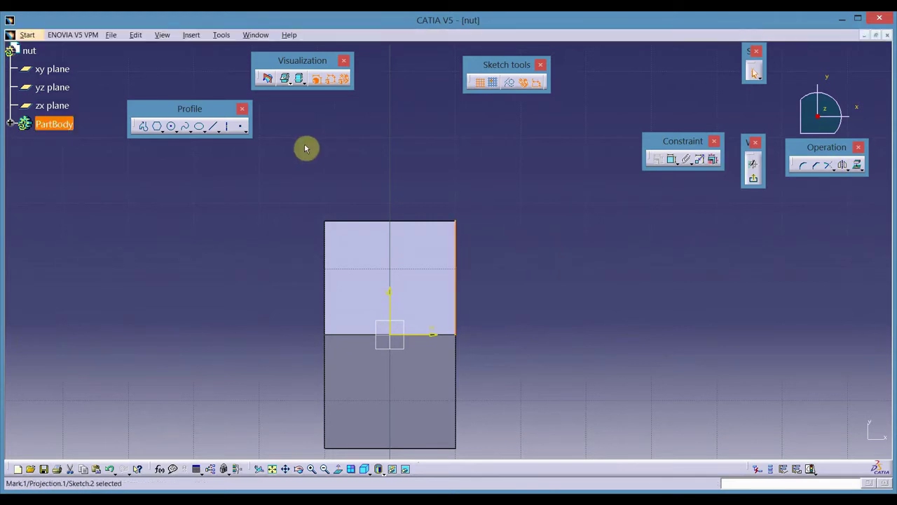
Step: Convert the projected edge into a construction element
click(511, 82)
double_click(462, 257)
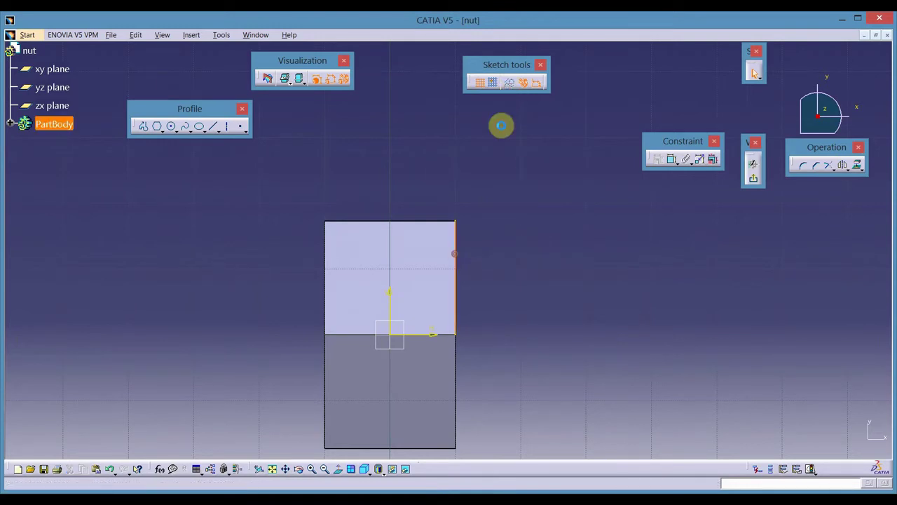
click(861, 440)
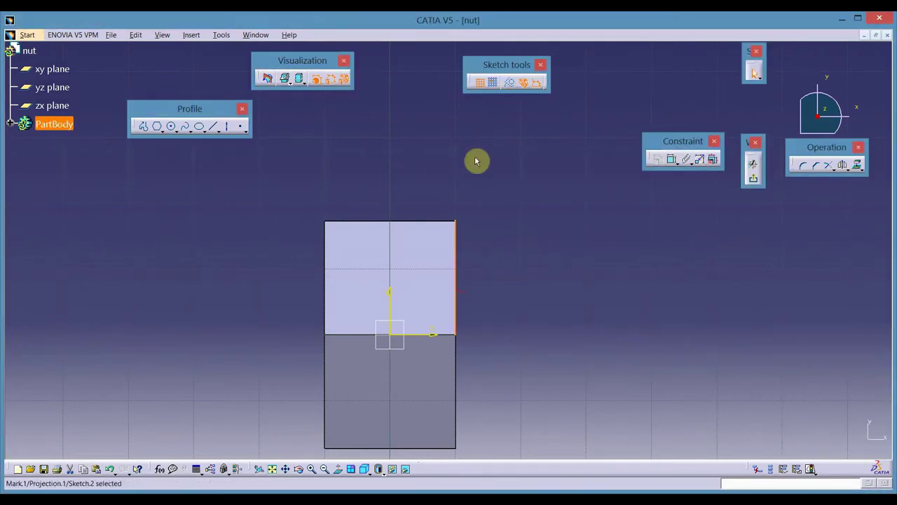
click(512, 82)
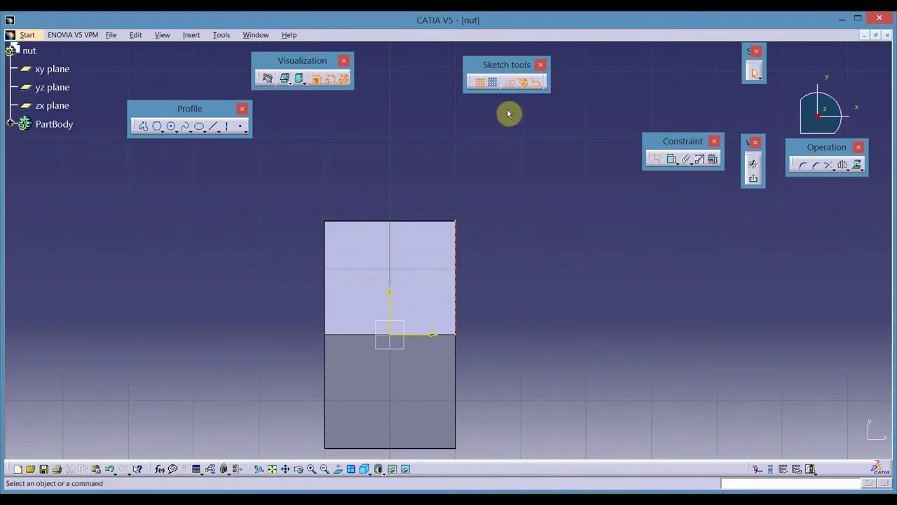
Step: Draw a slanted line about 14 mm long outward from the projected edge and set its angle to that edge to 30 degrees
click(145, 127)
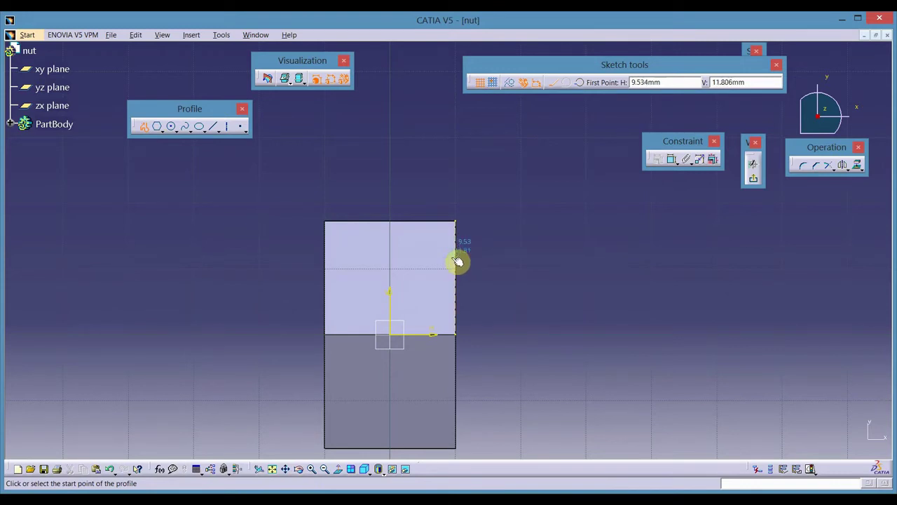
click(457, 254)
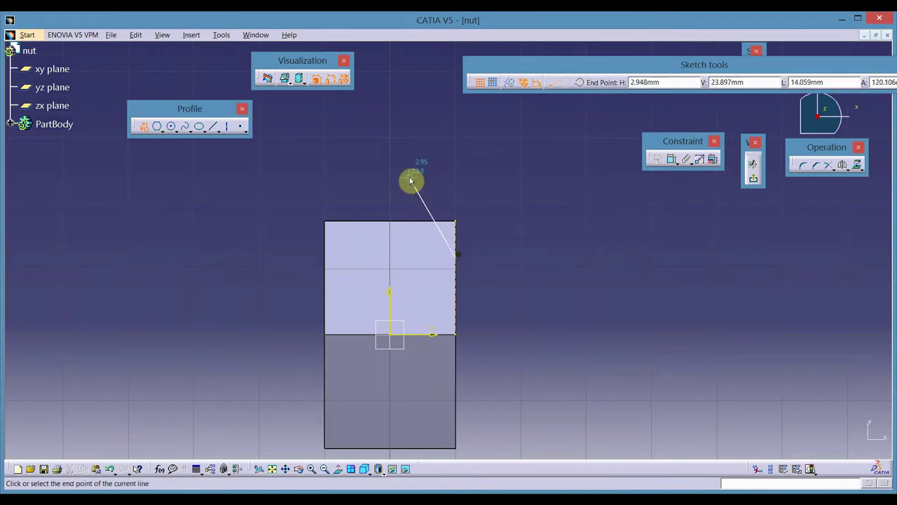
click(411, 177)
click(672, 159)
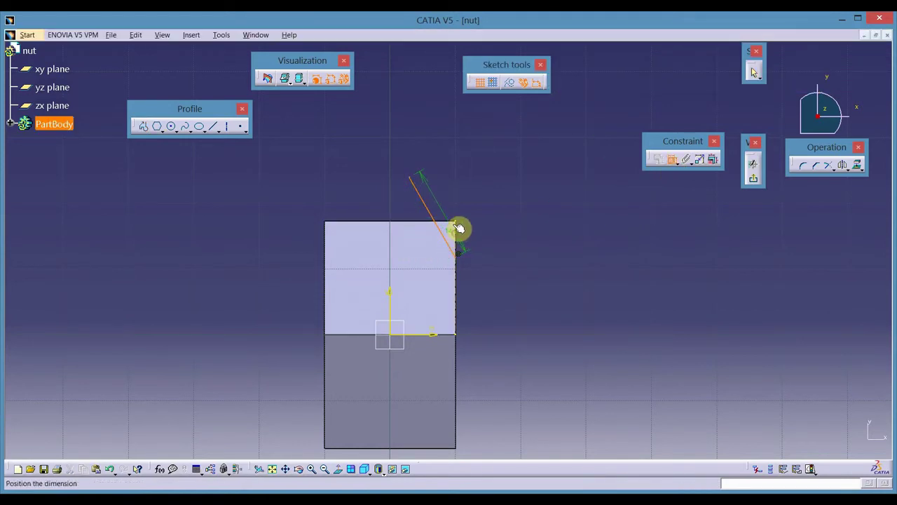
click(431, 181)
double_click(432, 184)
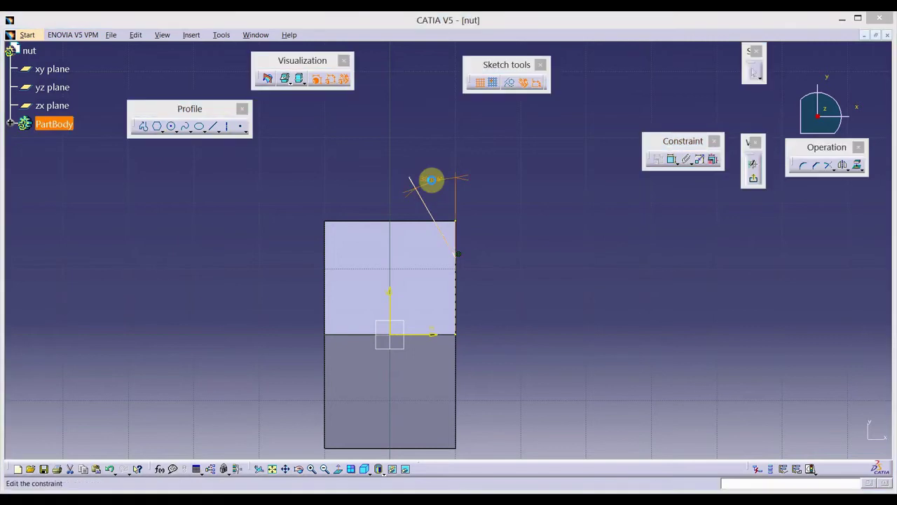
text(30deg)
key(Return)
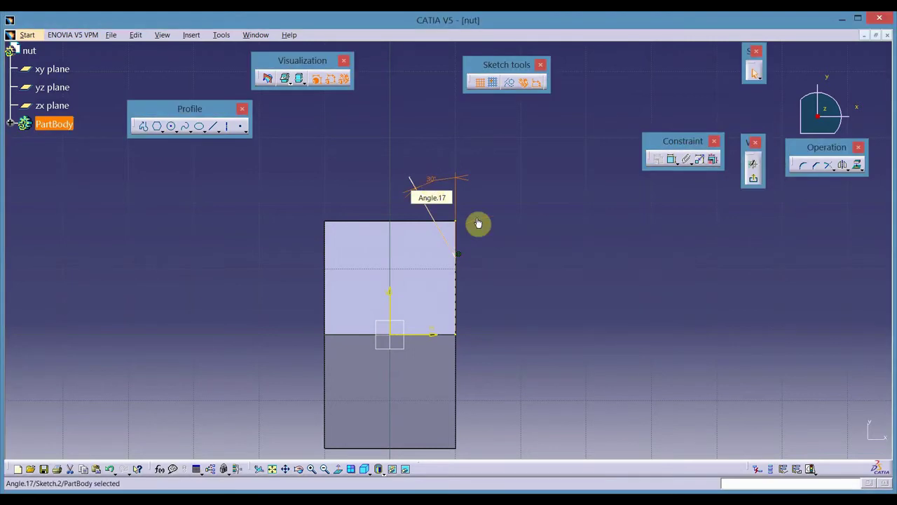
Step: Dimension the distance from the slanted line's start point to the horizontal axis and set it to 14 mm
click(675, 162)
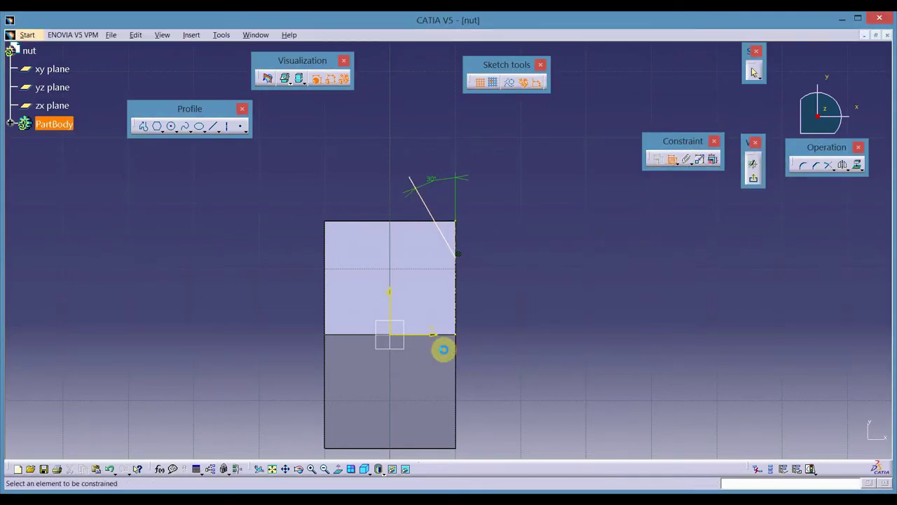
click(456, 258)
click(434, 337)
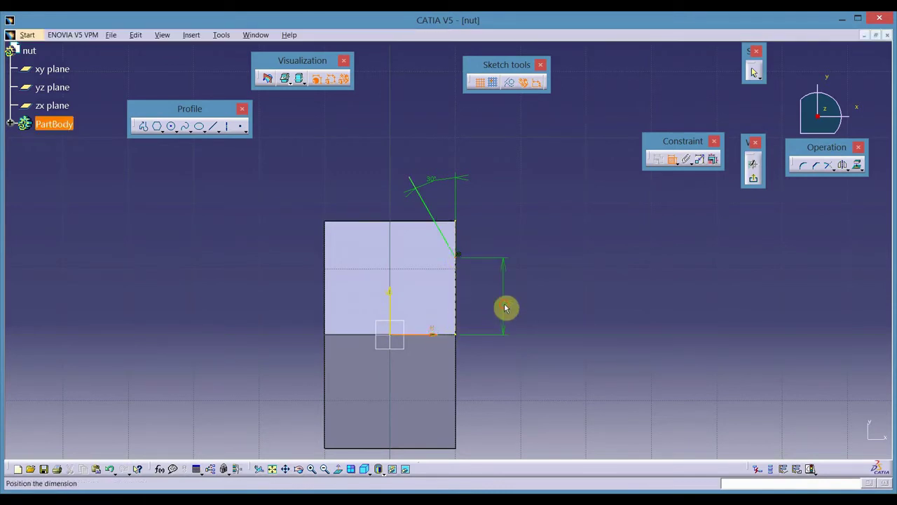
click(506, 310)
double_click(504, 304)
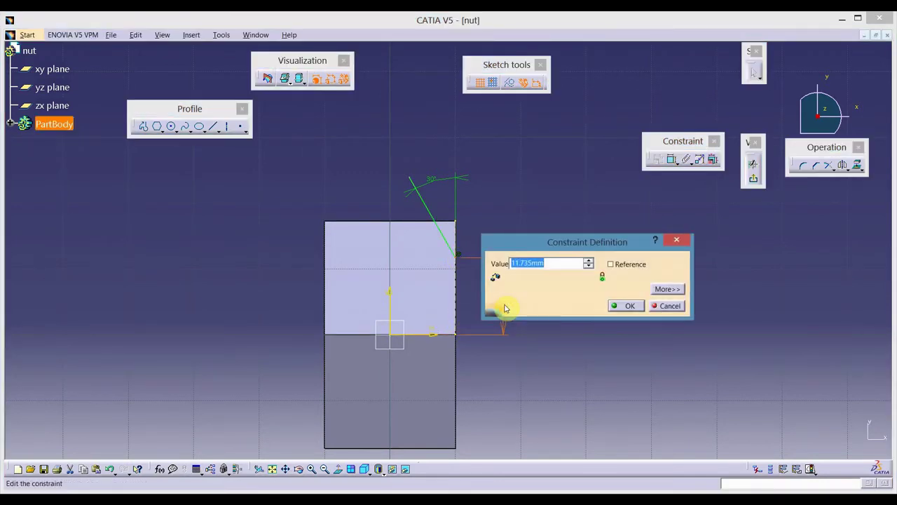
key(Return)
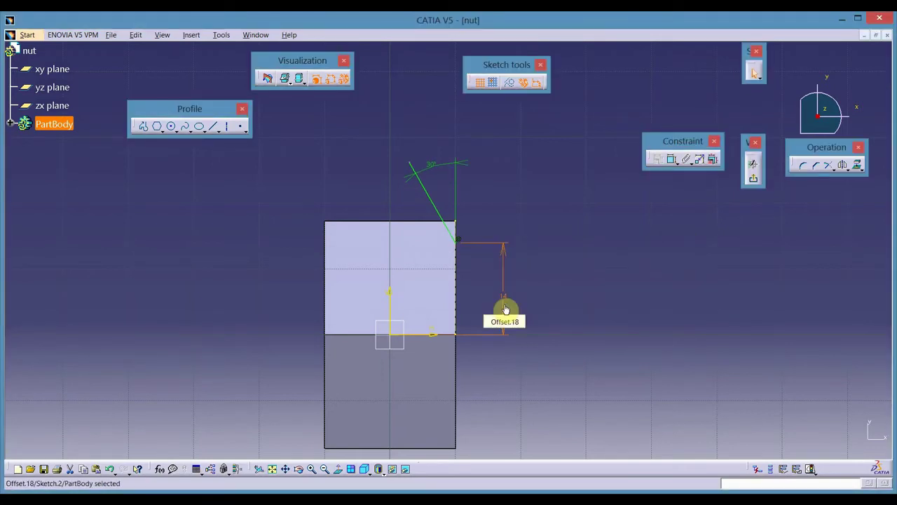
Step: Change the start point's distance from the horizontal axis to 15 mm
double_click(505, 300)
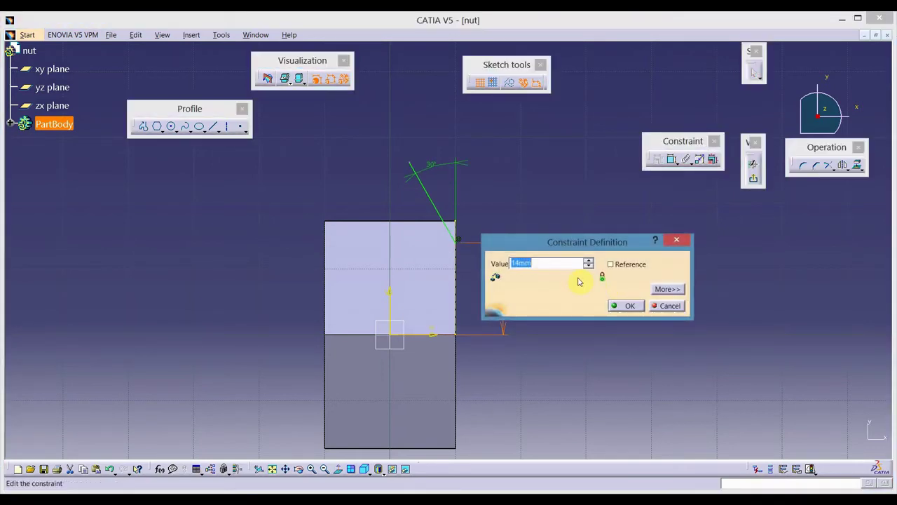
text(15)
key(Return)
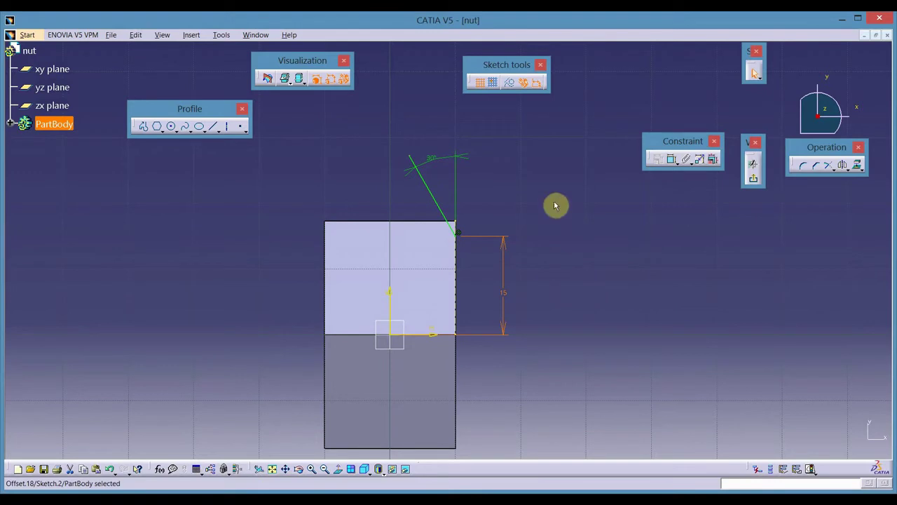
Step: Close a triangle on the slanted line with an upright line about 12 mm long and a horizontal line joining the upper ends
click(144, 126)
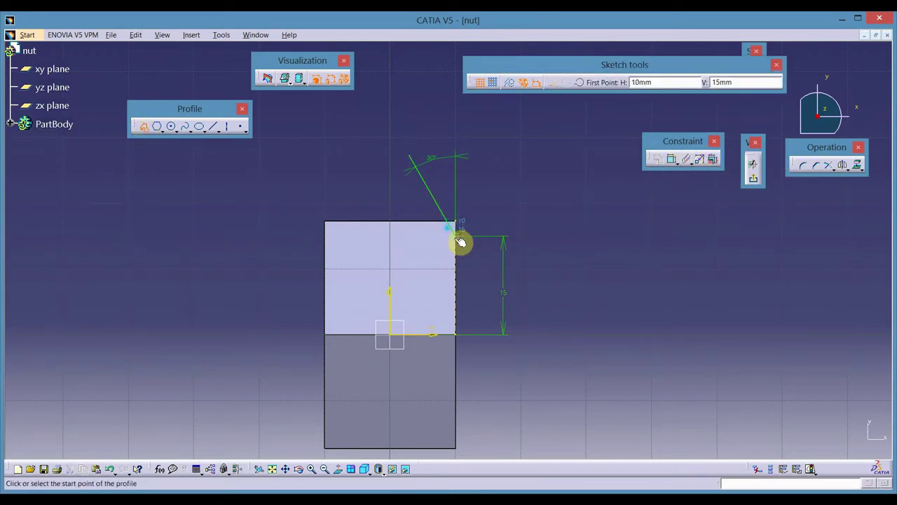
click(459, 239)
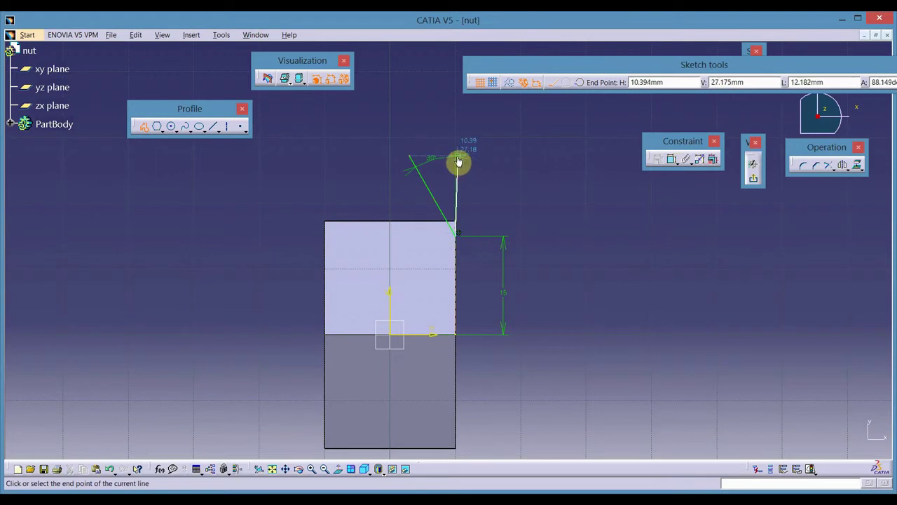
click(457, 158)
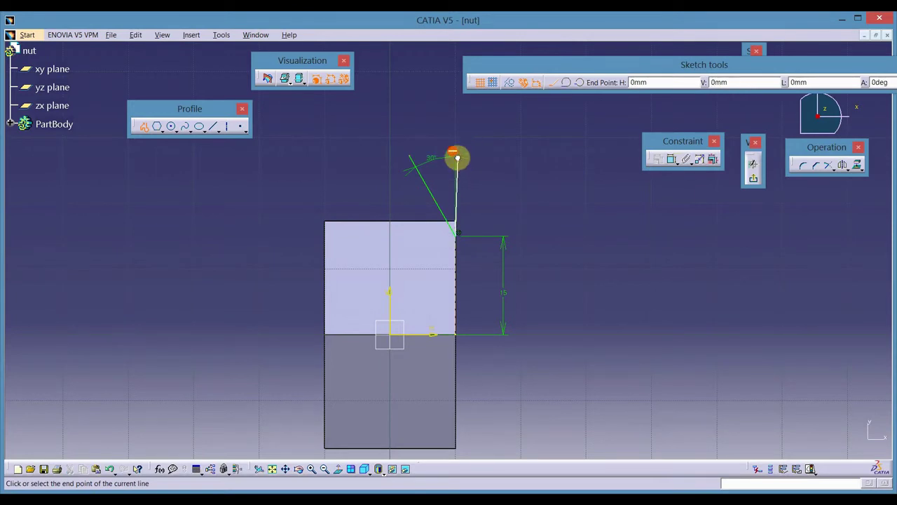
double_click(410, 157)
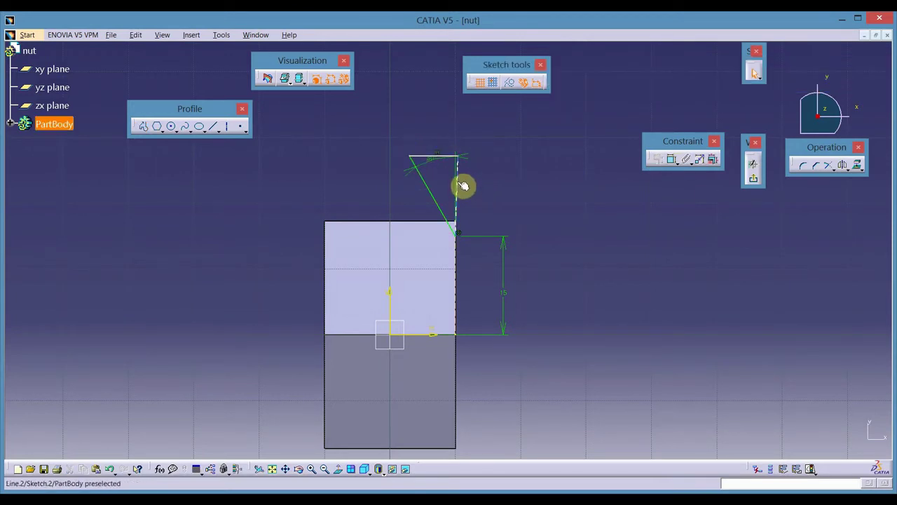
Step: Constrain the triangle's nearly upright side to be vertical
click(459, 186)
click(658, 158)
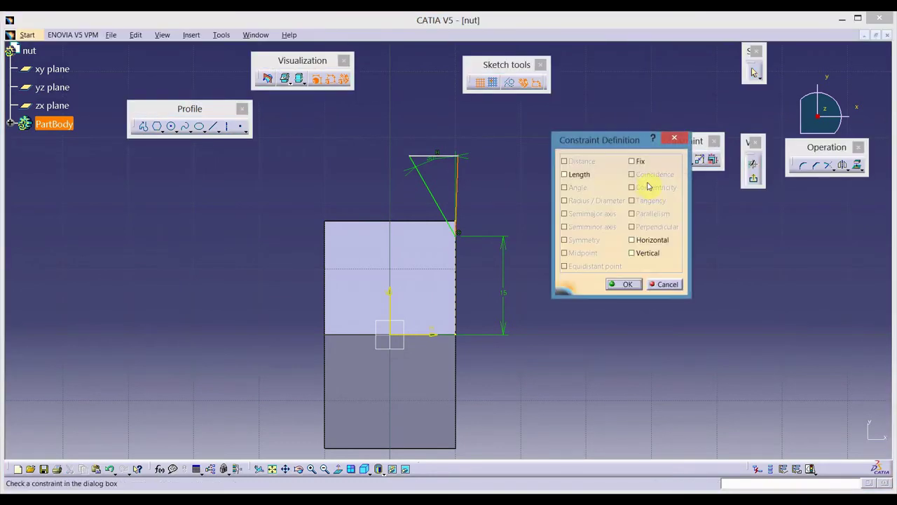
click(645, 253)
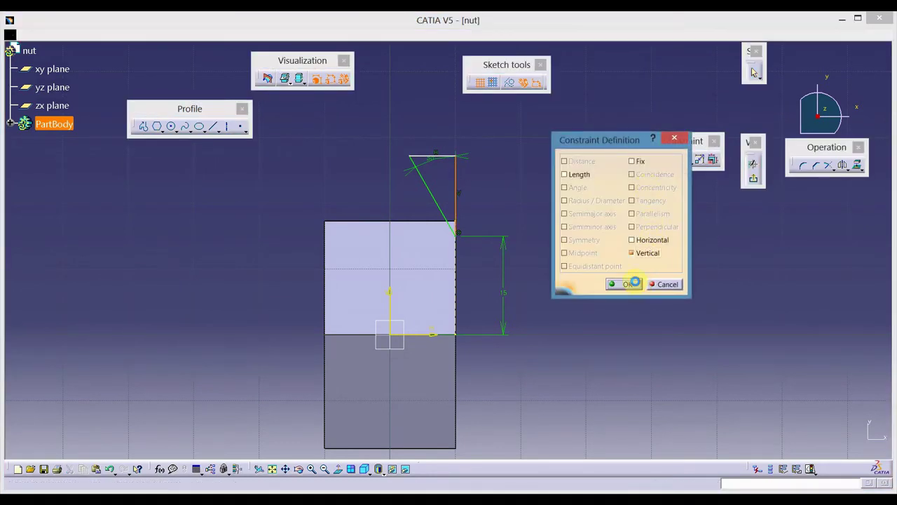
click(626, 284)
Step: Leave the sketch and cut a 360-degree groove with the triangular profile around the axis of the nut's pad
click(753, 179)
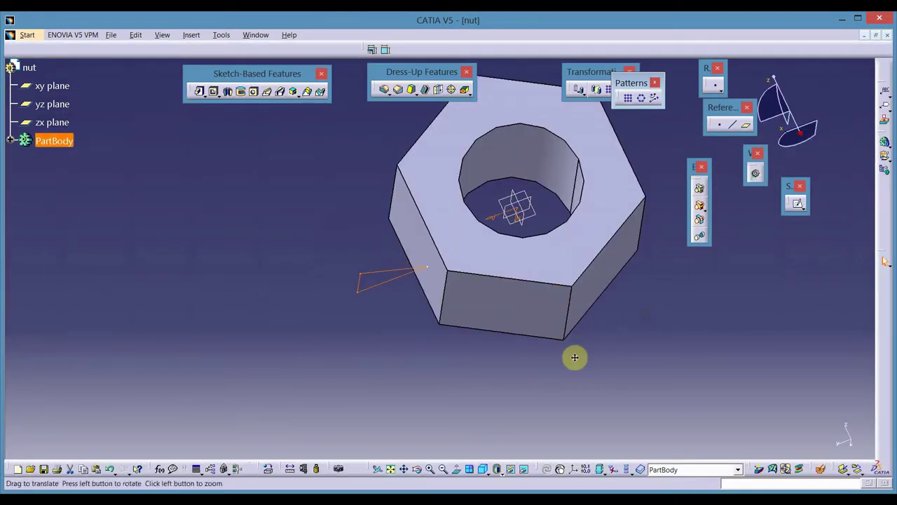
middle_drag(576, 356, 532, 373)
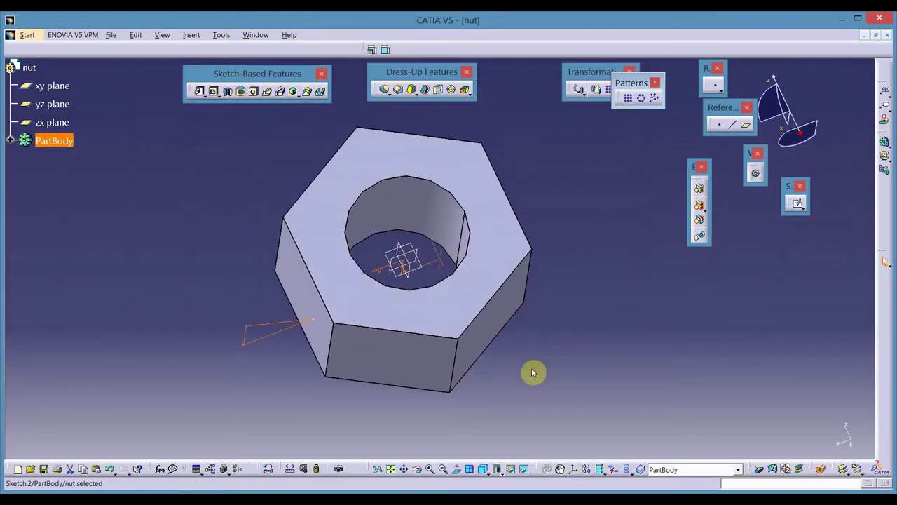
click(243, 93)
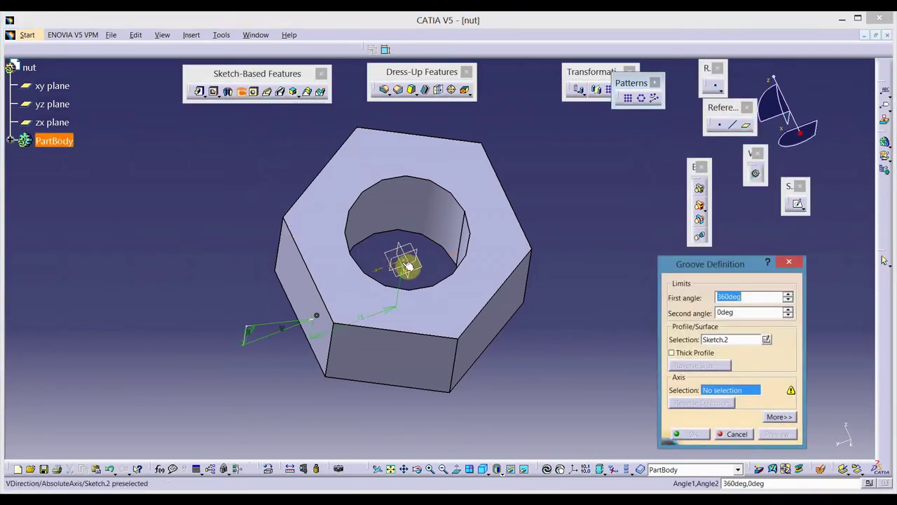
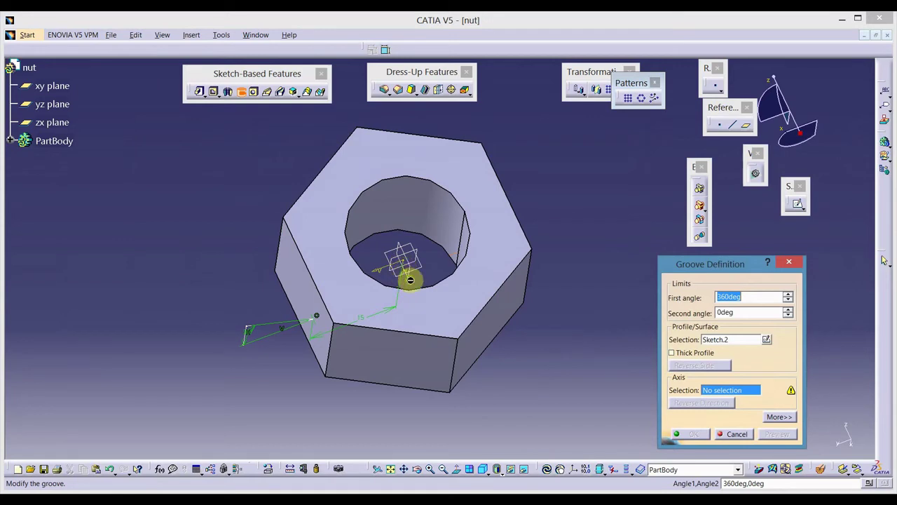
ctrl+middle_drag(883, 260, 883, 260)
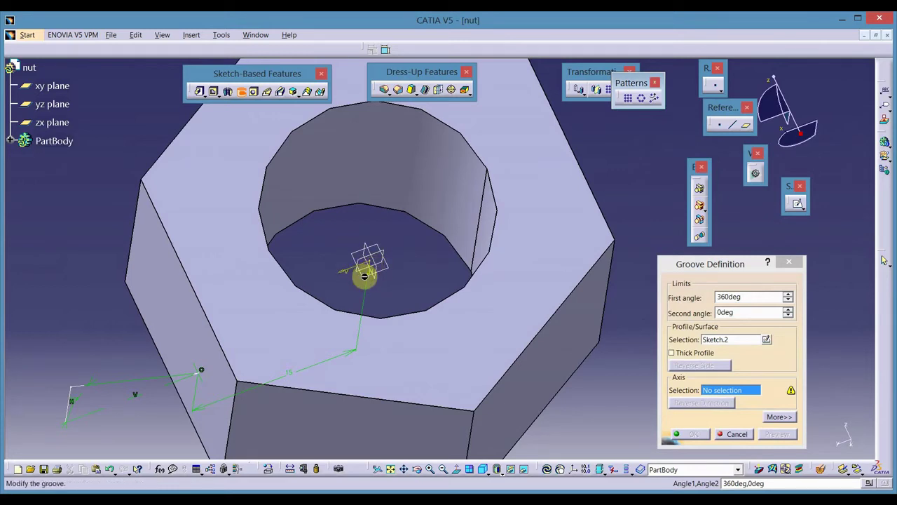
middle_drag(343, 284, 682, 200)
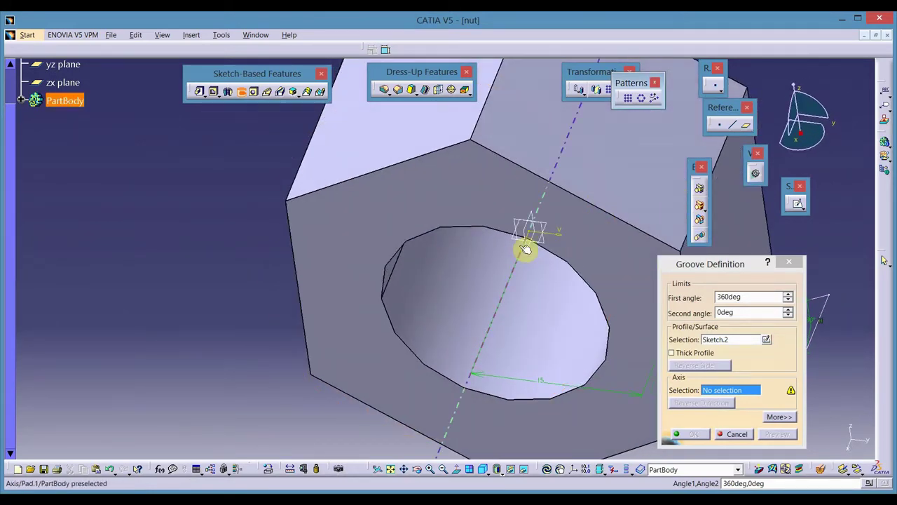
click(526, 249)
click(696, 434)
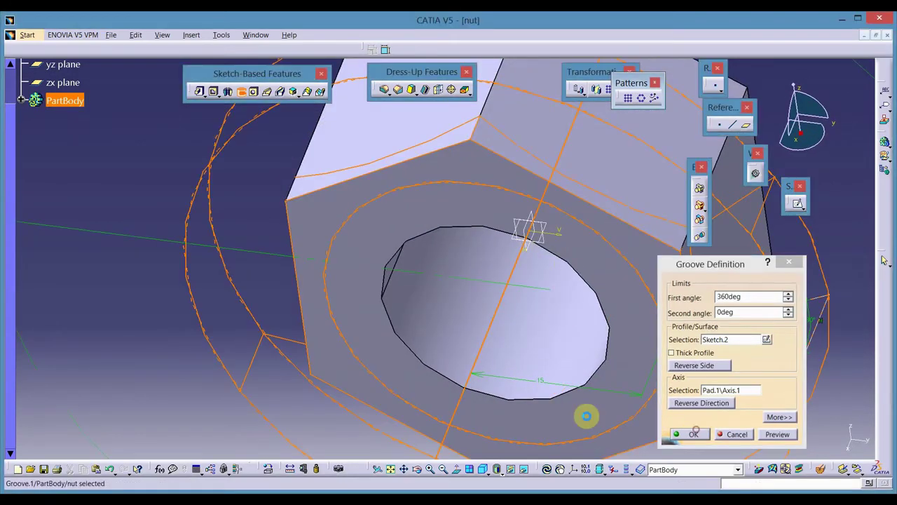
Step: Save the finished nut part as nut in the flange assembly folder and close it
middle_drag(231, 309, 435, 365)
click(483, 471)
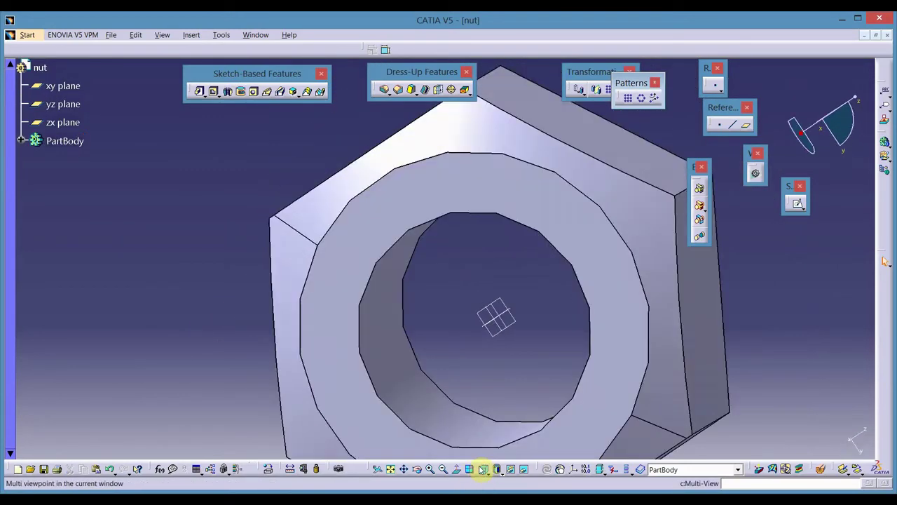
middle_drag(271, 231, 391, 174)
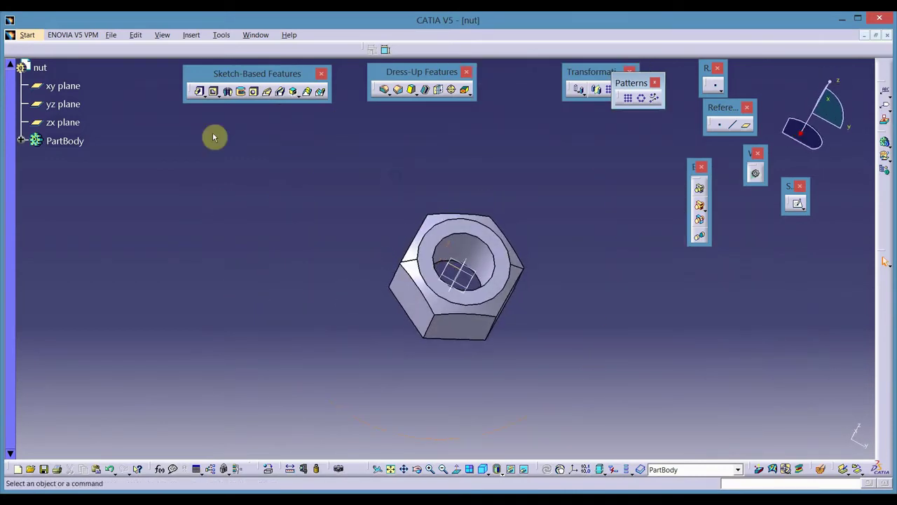
click(110, 34)
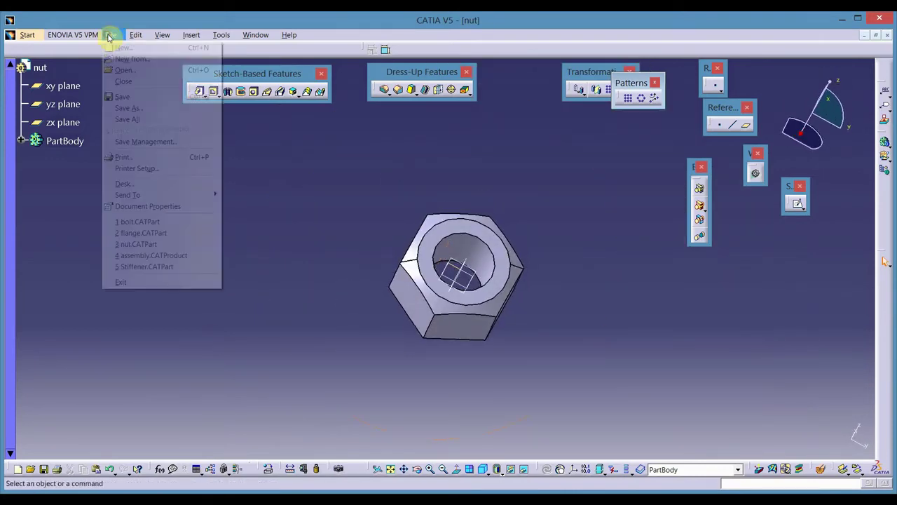
click(142, 96)
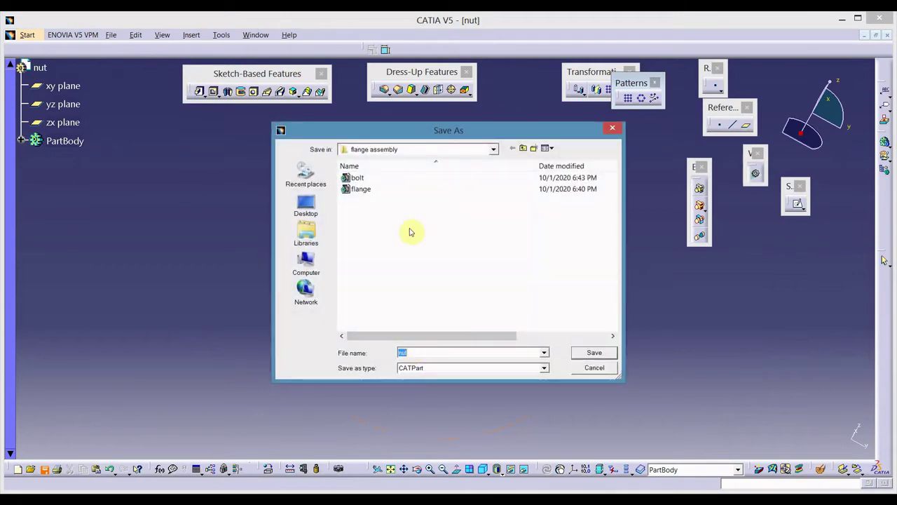
click(599, 352)
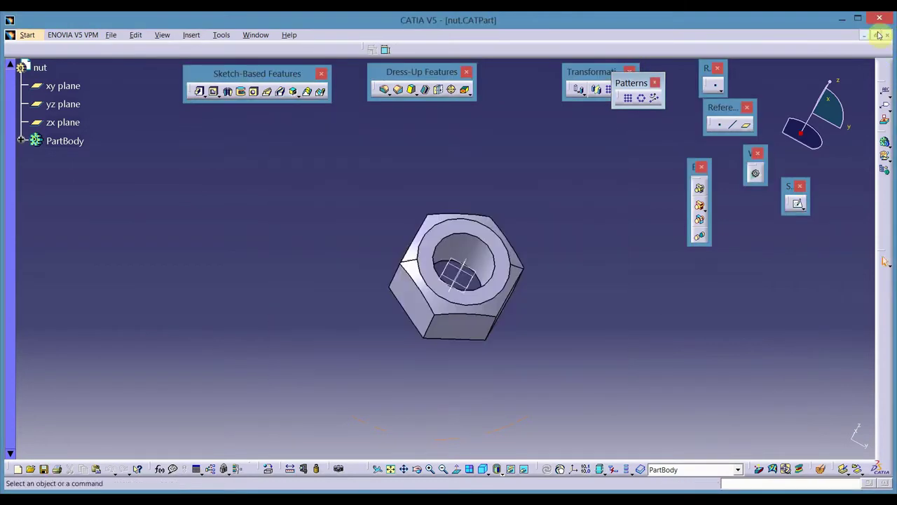
click(888, 37)
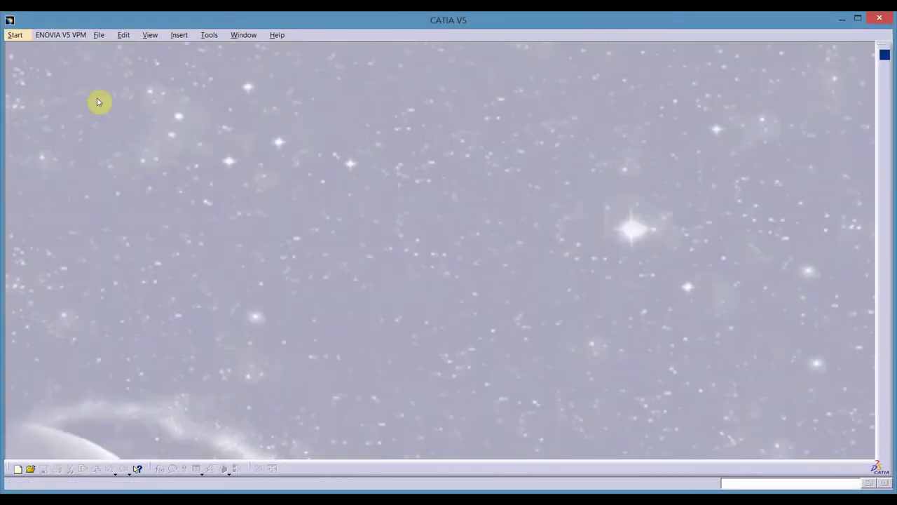
Step: Create a new product in the Assembly Design workbench
click(16, 35)
mouse_move(35, 59)
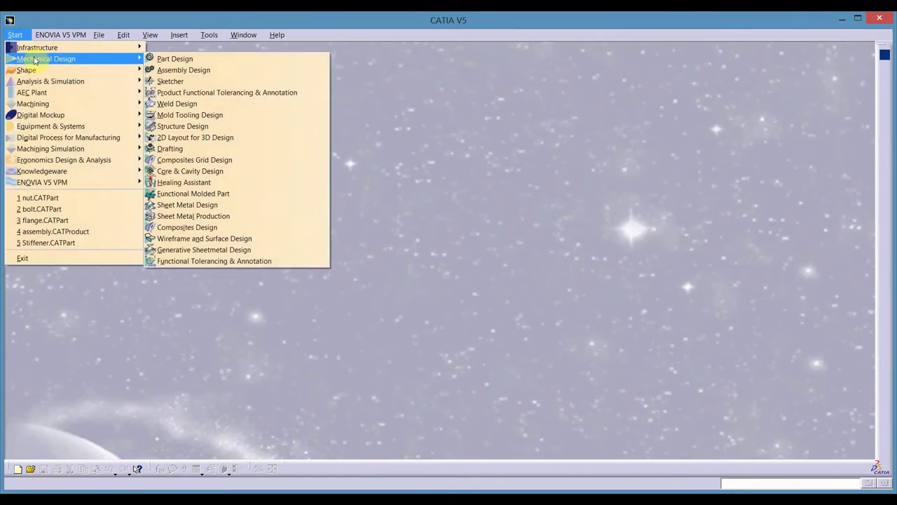
click(186, 70)
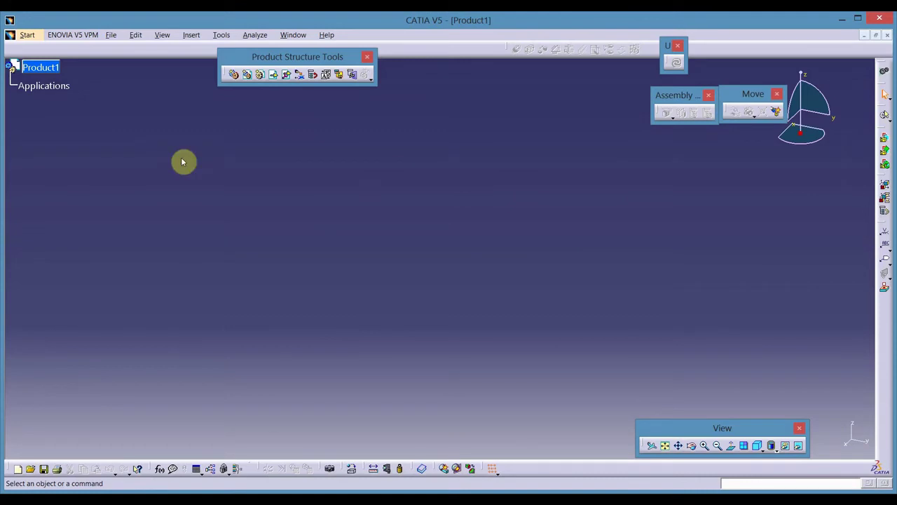
Step: Change the root product's part number to Flange coupling
click(42, 68)
right_click(44, 71)
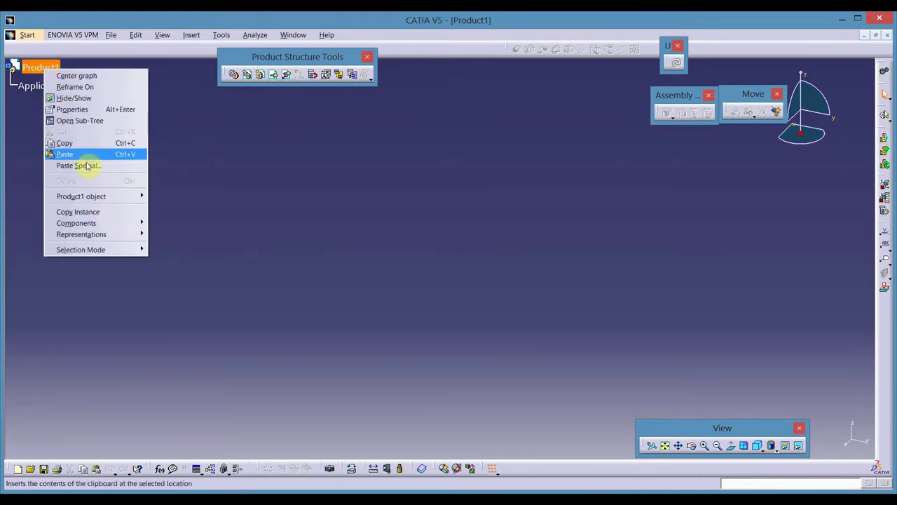
click(79, 110)
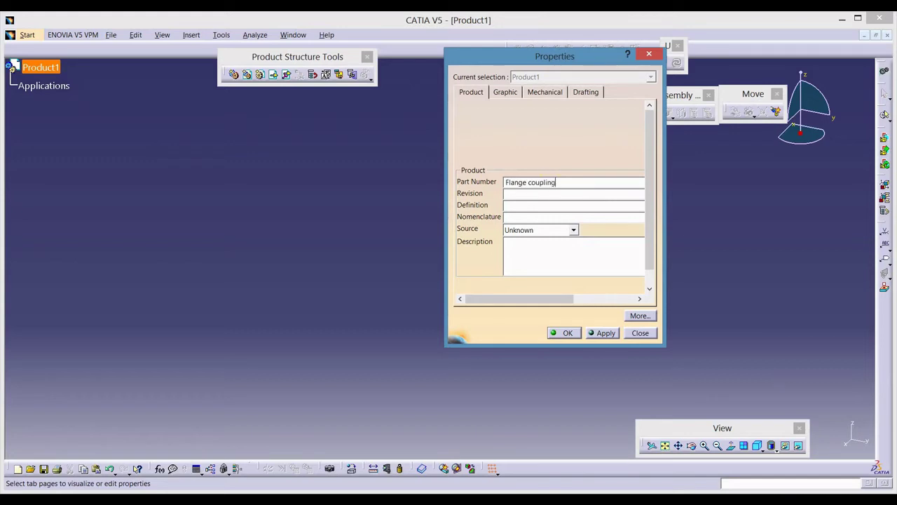
click(605, 333)
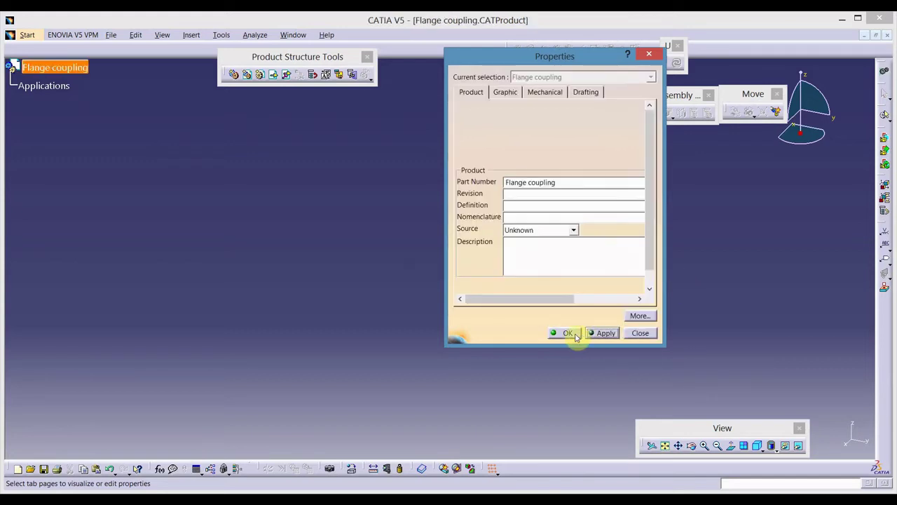
click(568, 333)
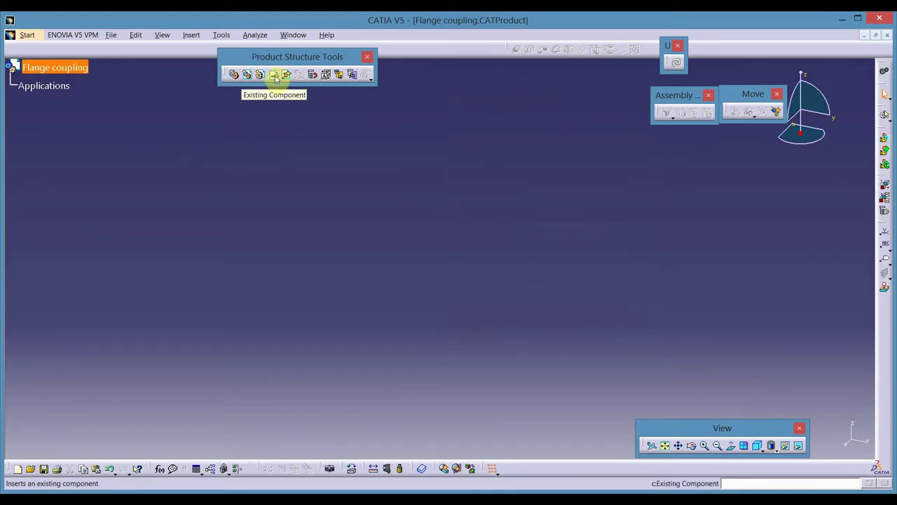
Step: Insert the existing flange part into the Flange coupling product and fix it in place
click(274, 75)
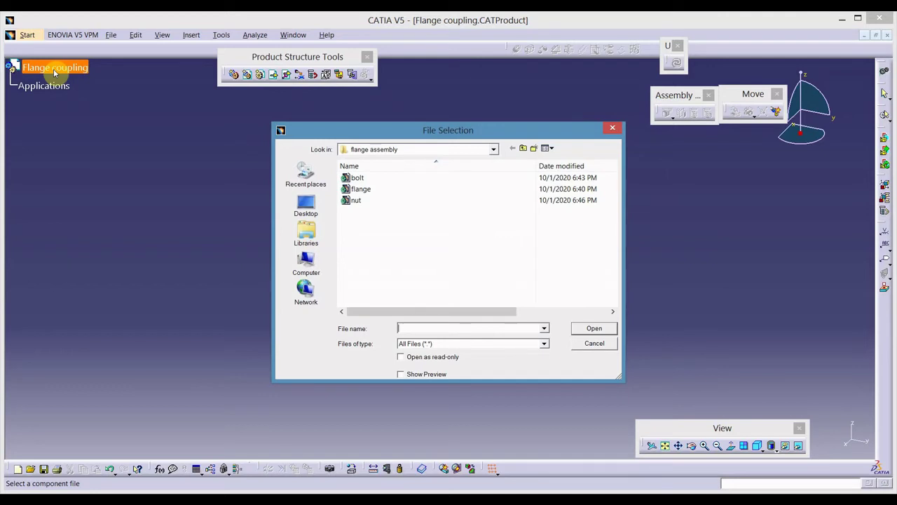
double_click(361, 189)
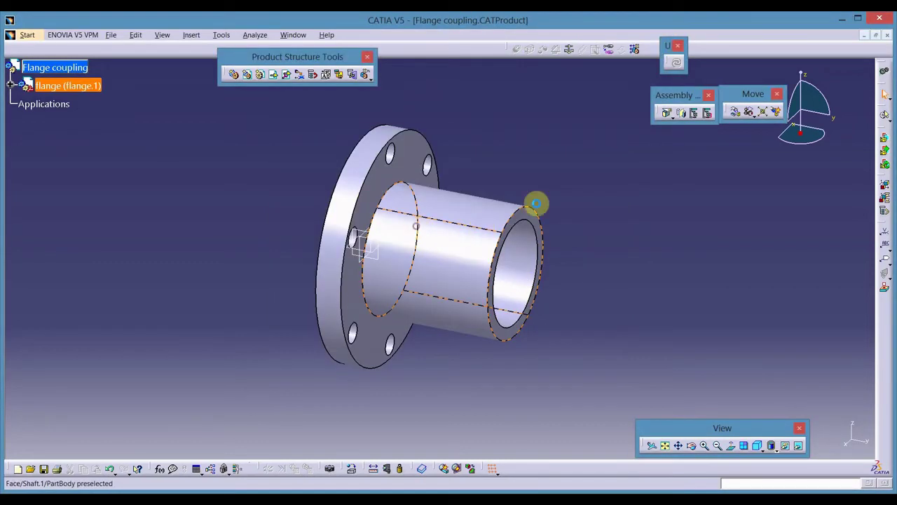
click(536, 203)
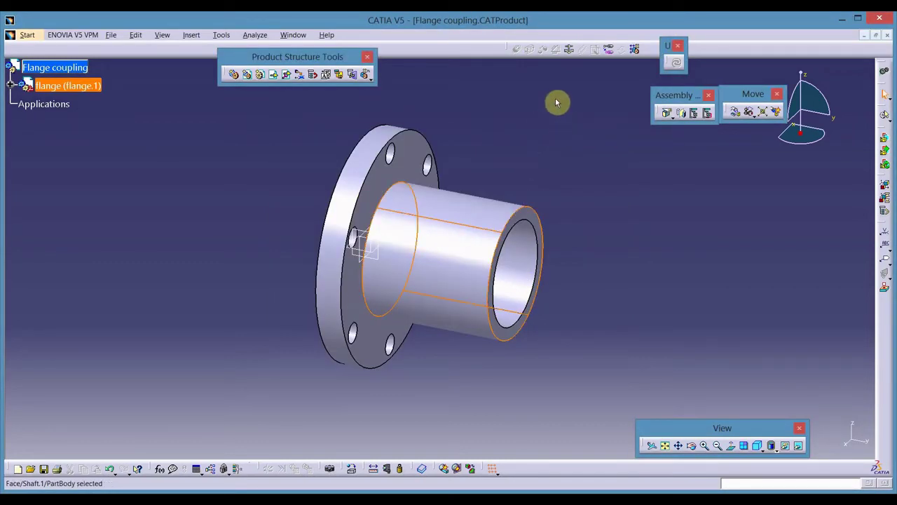
click(569, 51)
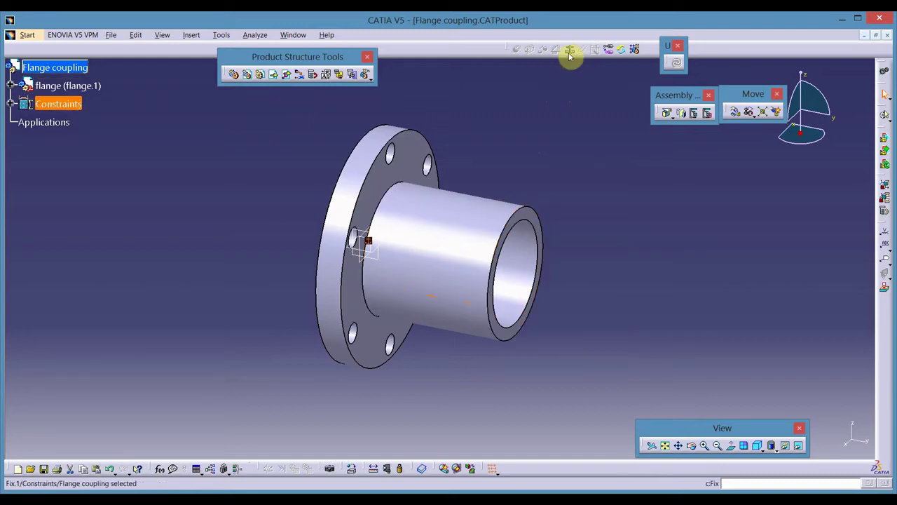
Step: Check the degrees of freedom of the inserted flange
click(65, 86)
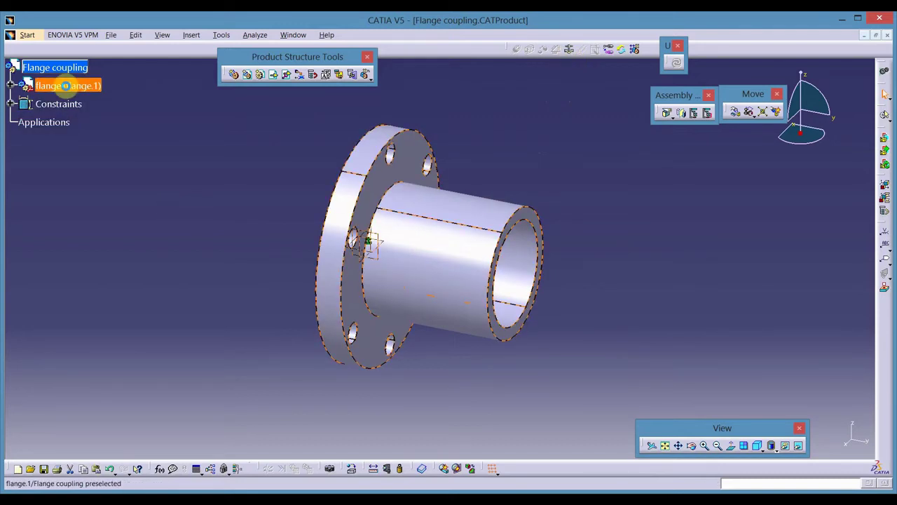
right_click(65, 85)
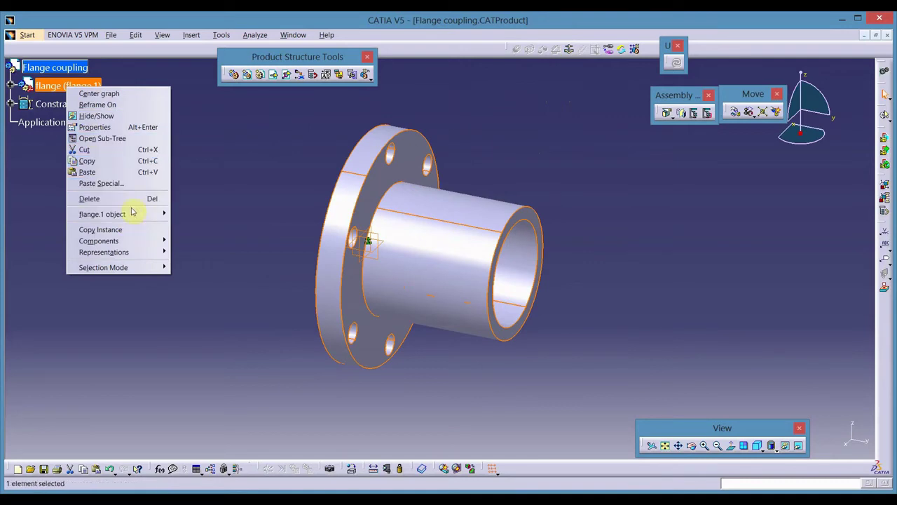
mouse_move(133, 213)
click(231, 260)
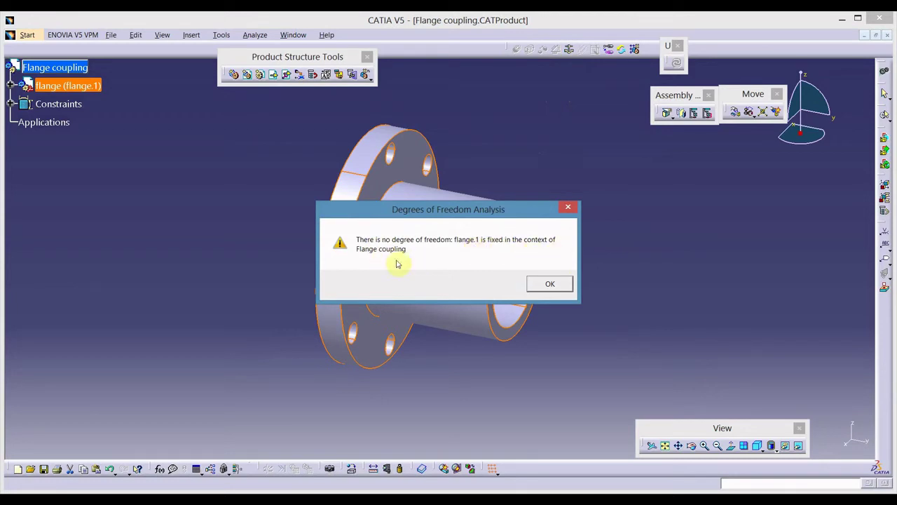
click(548, 289)
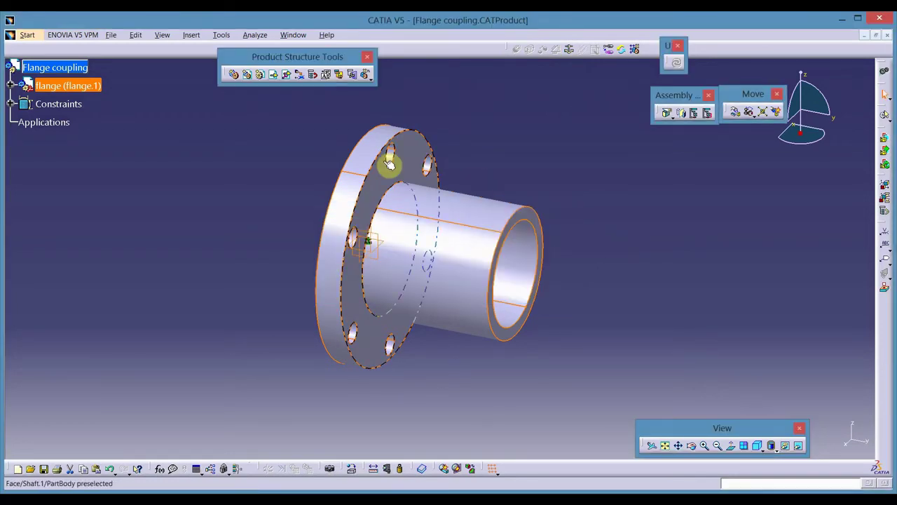
Step: Insert the existing flange part into the Flange coupling product a second time
click(78, 67)
click(281, 74)
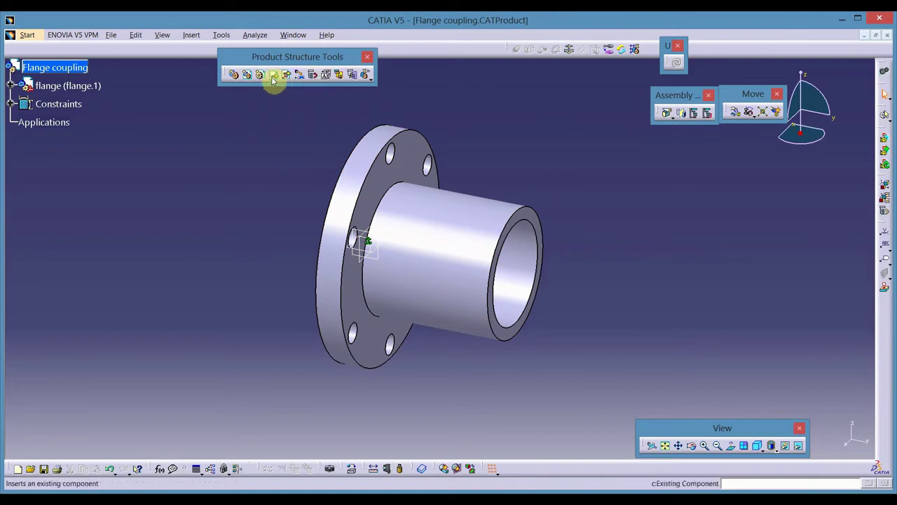
click(70, 67)
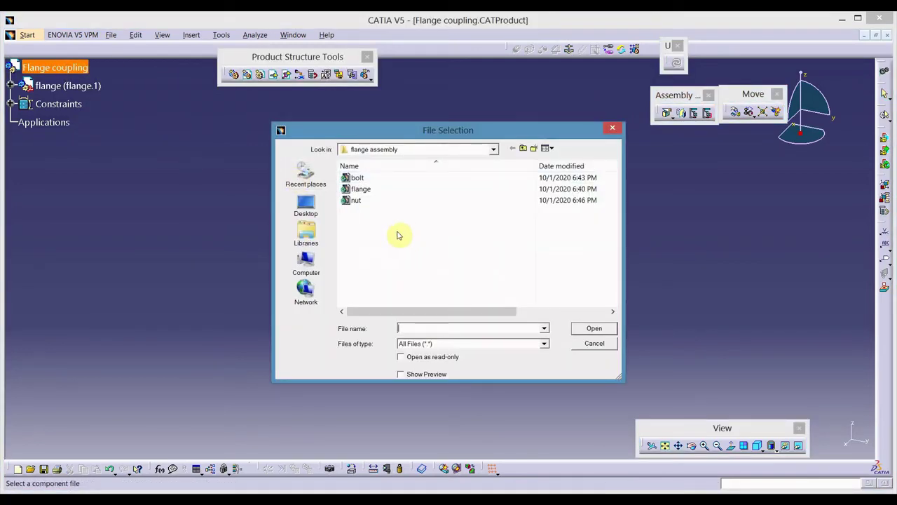
double_click(379, 190)
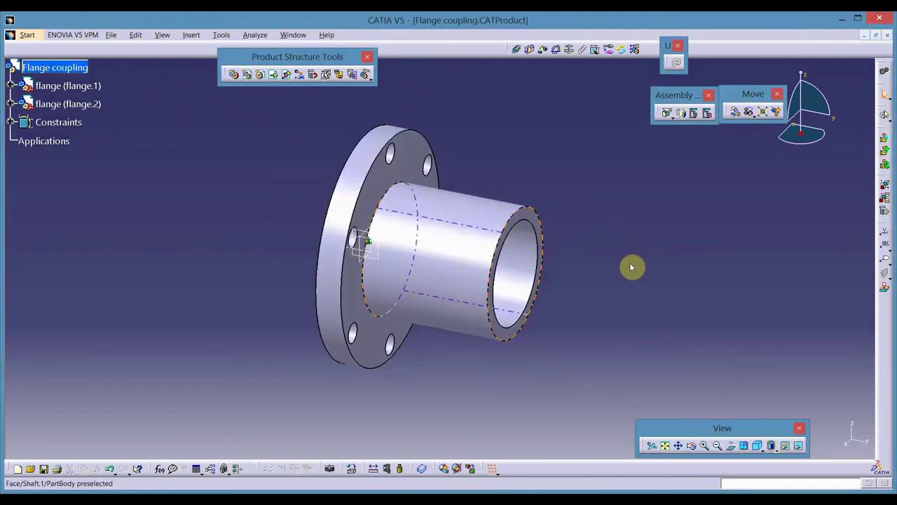
Step: Pull the two overlapping flanges apart along the Y axis with Manipulation
click(735, 112)
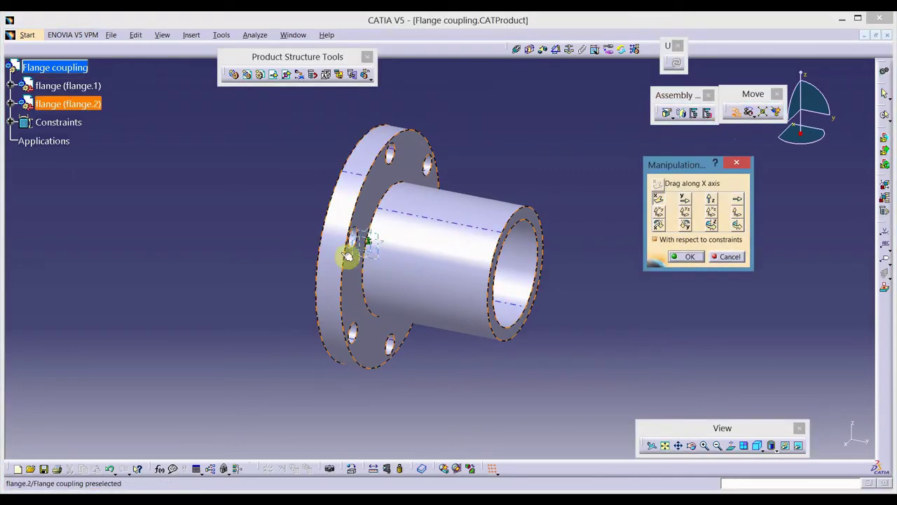
middle_drag(593, 313, 562, 310)
click(692, 202)
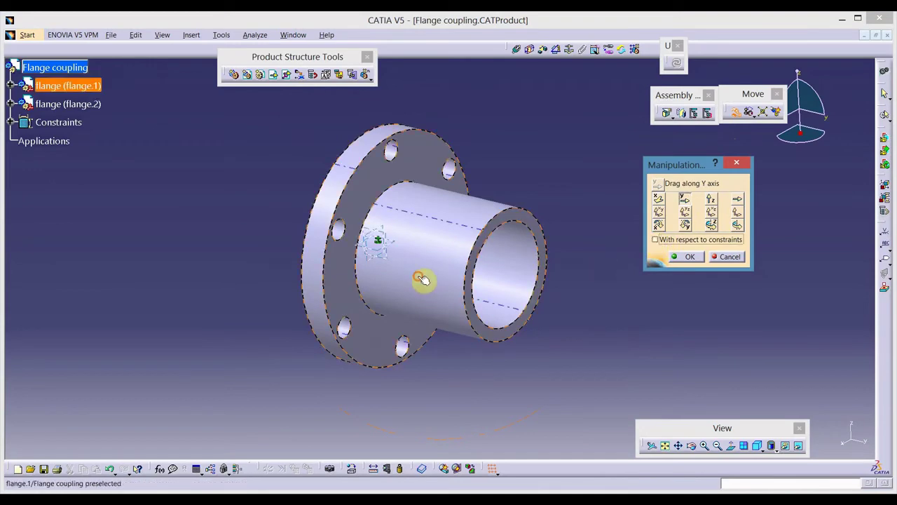
drag(423, 278, 615, 336)
drag(447, 277, 168, 266)
click(367, 280)
Step: Shift the second flange along the X and Y axes until it stands clear in front of the first flange
click(657, 199)
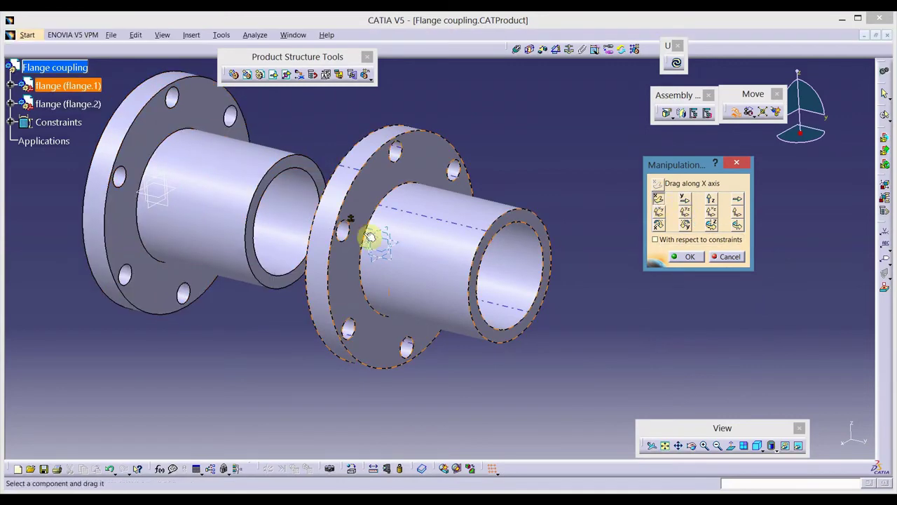
drag(271, 239, 178, 368)
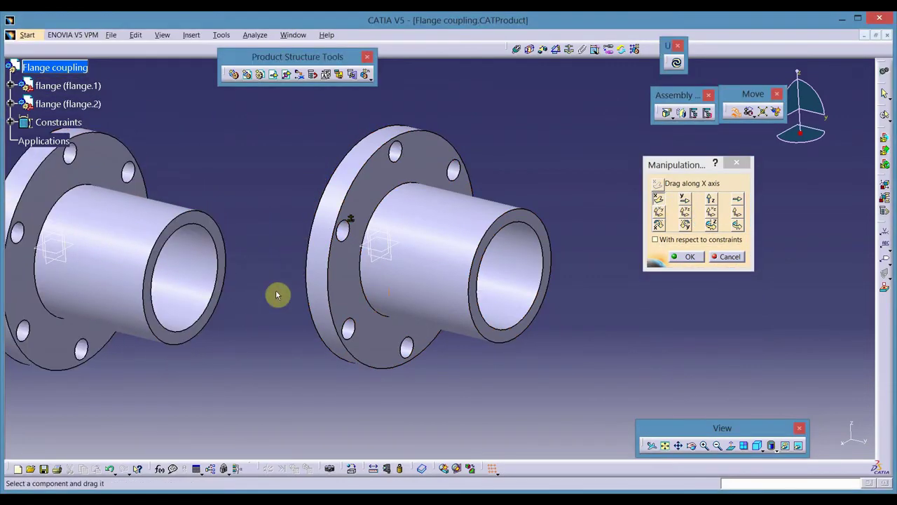
click(685, 199)
drag(116, 234, 301, 370)
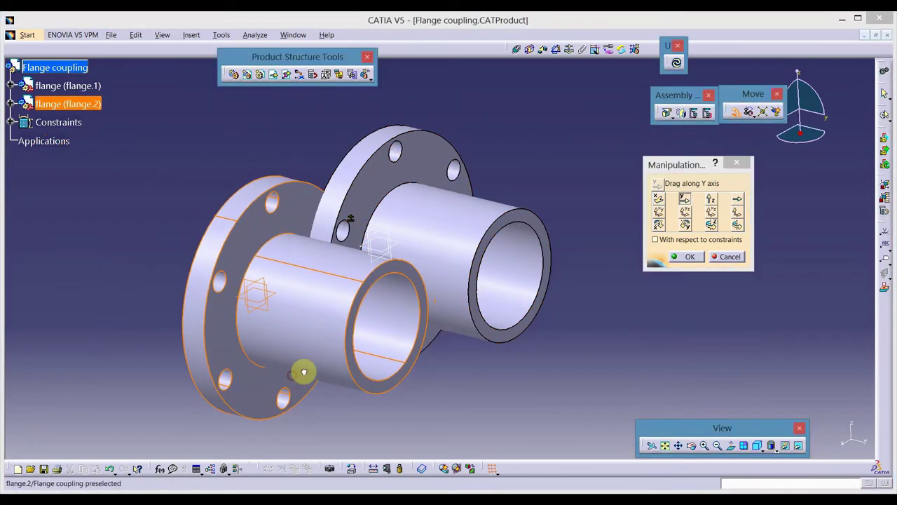
click(658, 199)
drag(364, 299, 285, 370)
click(691, 257)
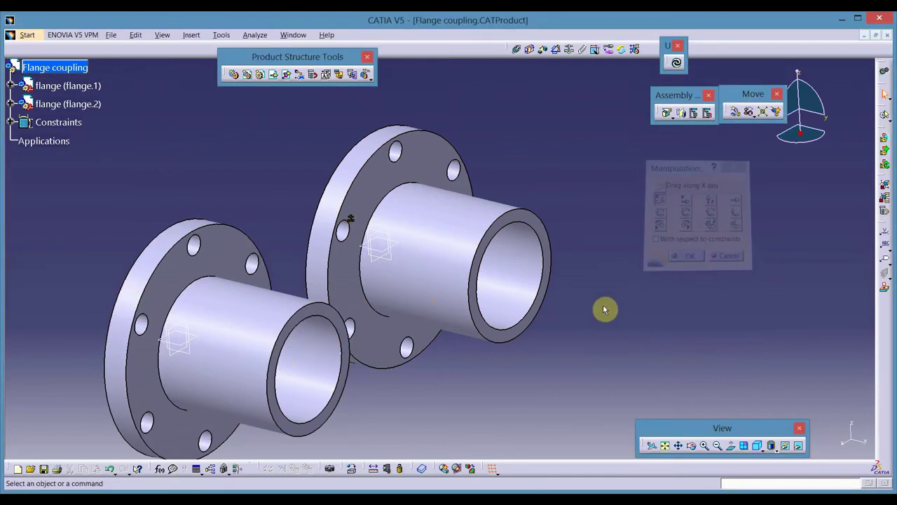
Step: Add coincidence constraints between the two flanges' bore axes and between the axes of their matching uppermost bolt holes
middle_drag(641, 297, 618, 270)
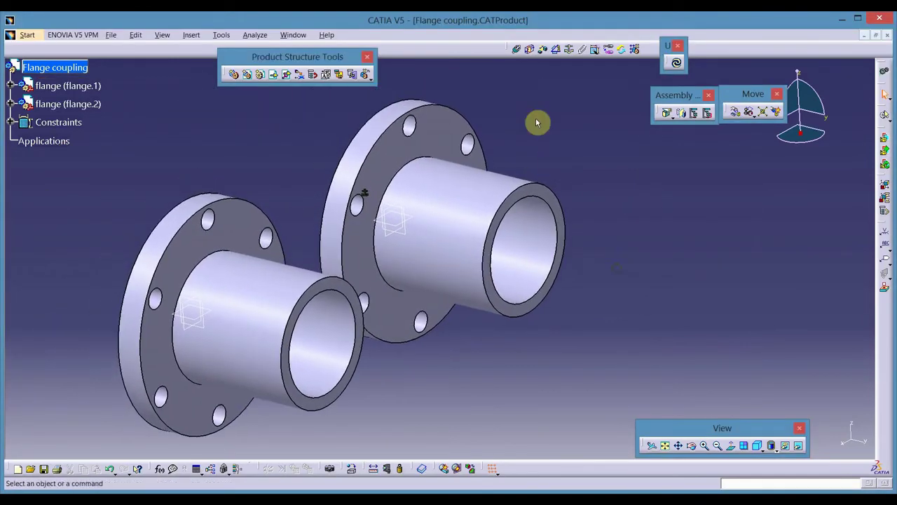
click(517, 51)
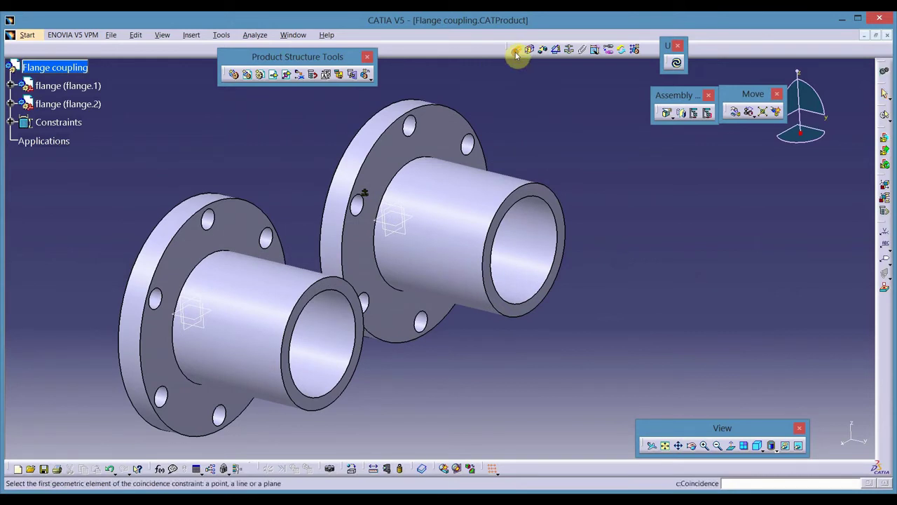
click(537, 251)
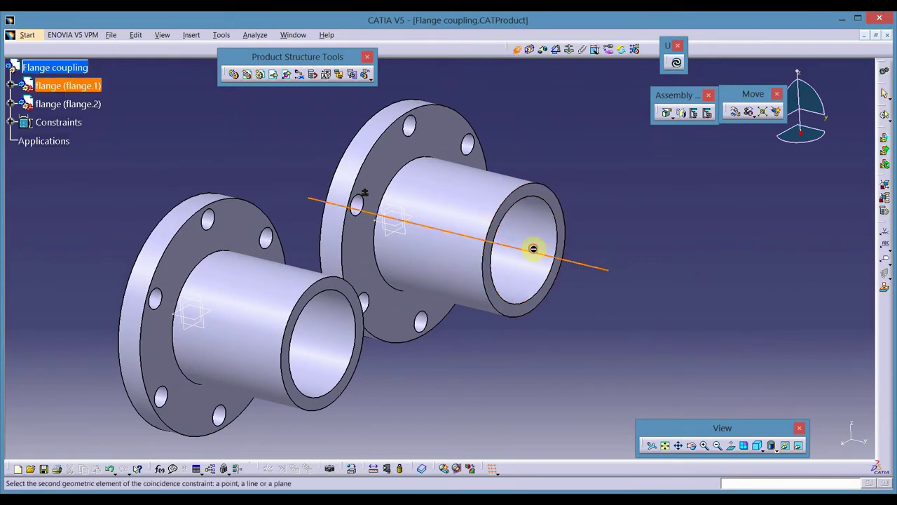
click(341, 356)
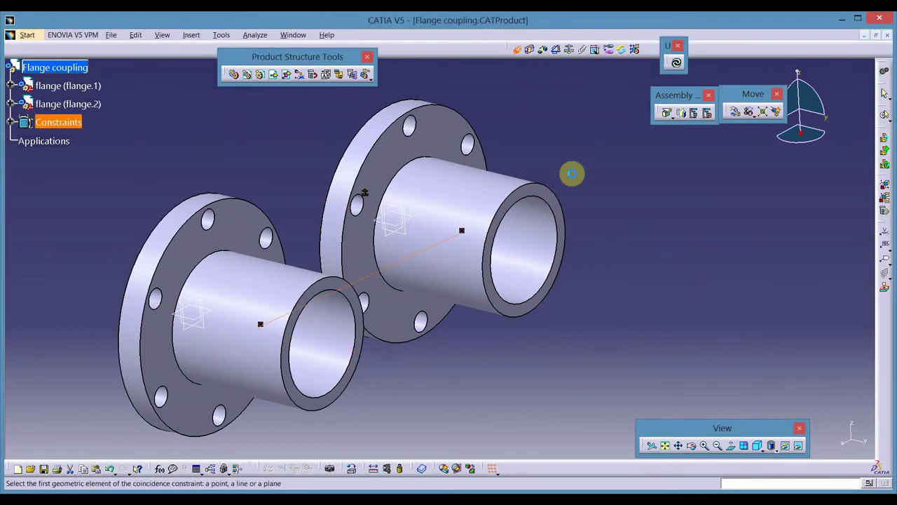
click(413, 128)
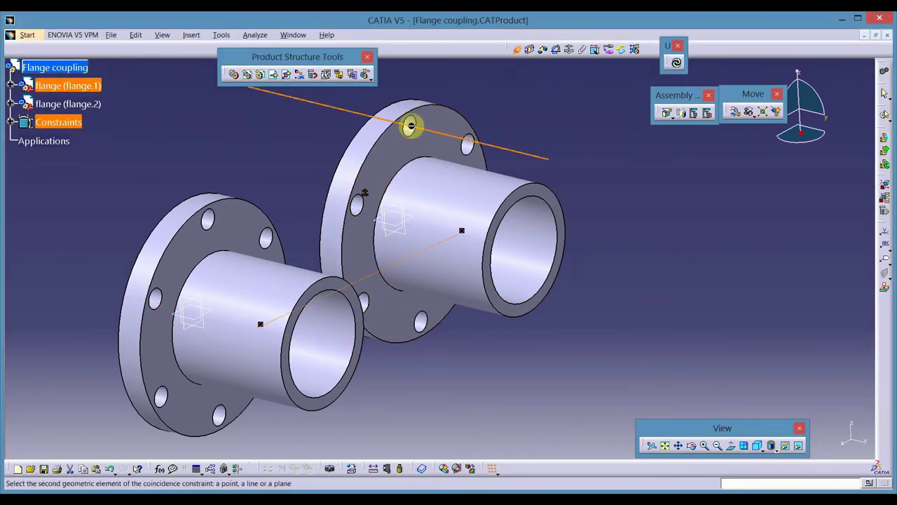
click(210, 223)
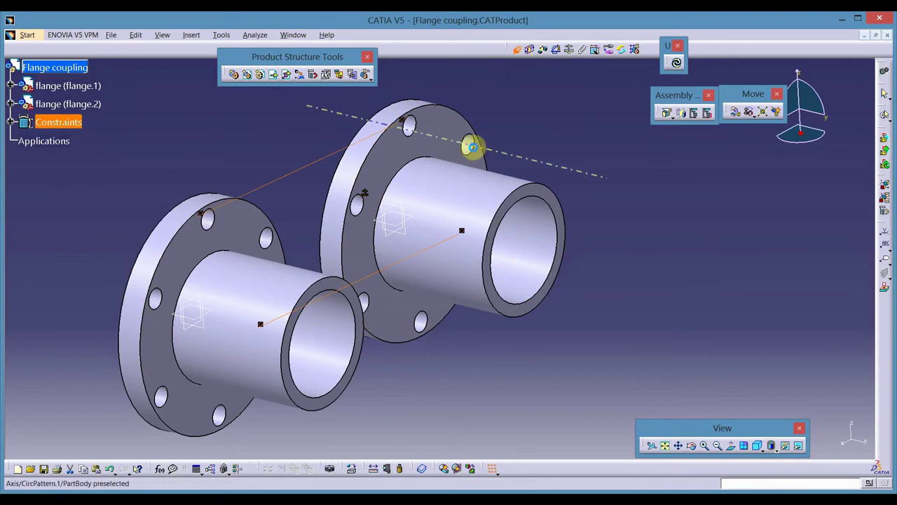
Step: Add a contact constraint between the flat mating faces of the two flanges and update the assembly
click(530, 50)
middle_drag(231, 172, 474, 246)
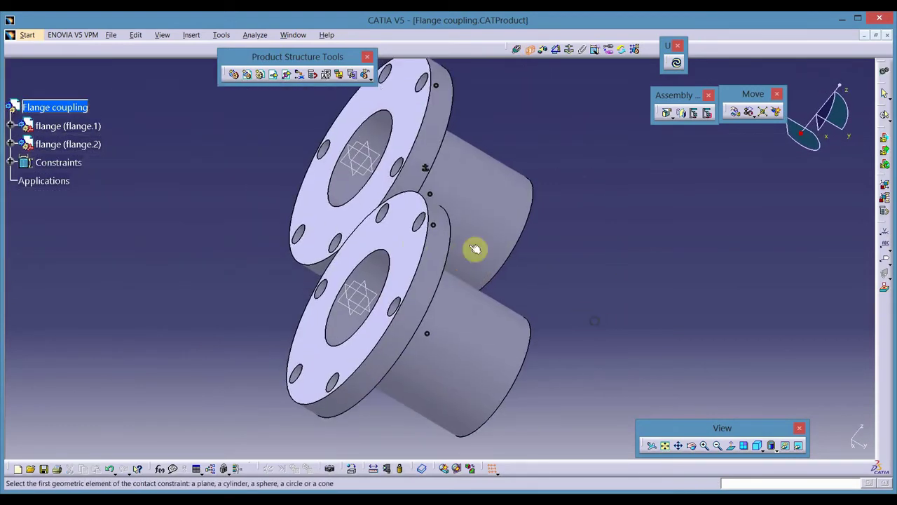
click(386, 237)
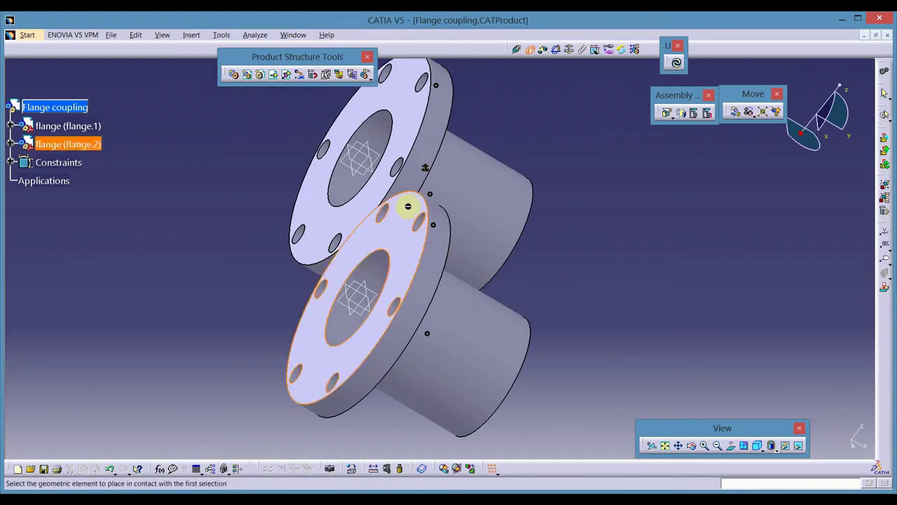
click(406, 133)
click(677, 63)
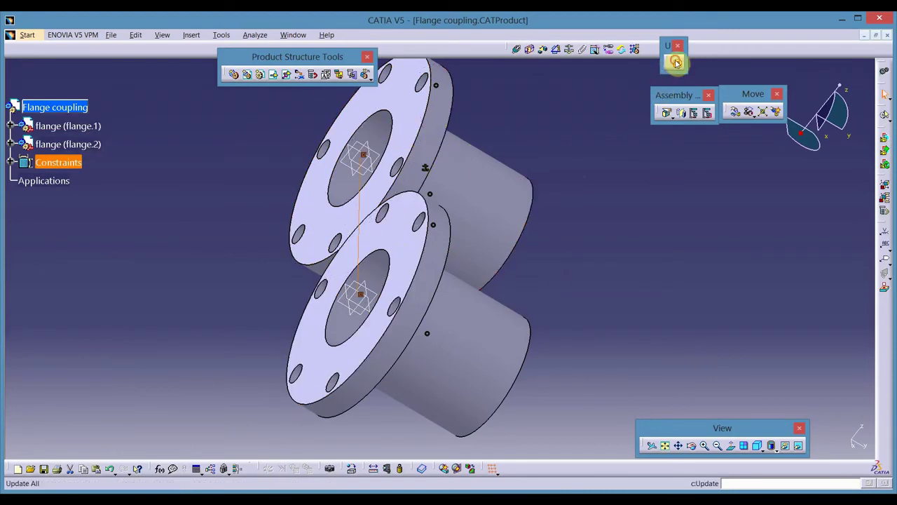
middle_drag(606, 208, 414, 209)
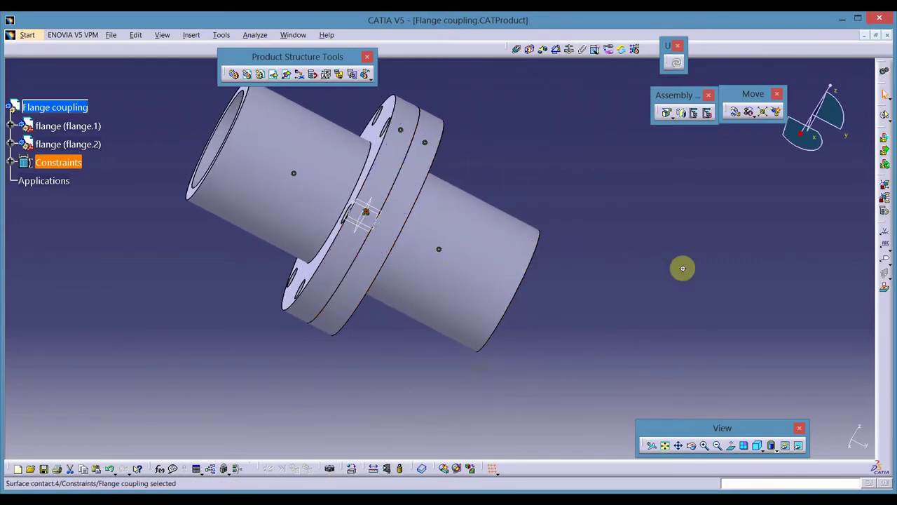
middle_drag(682, 268, 245, 245)
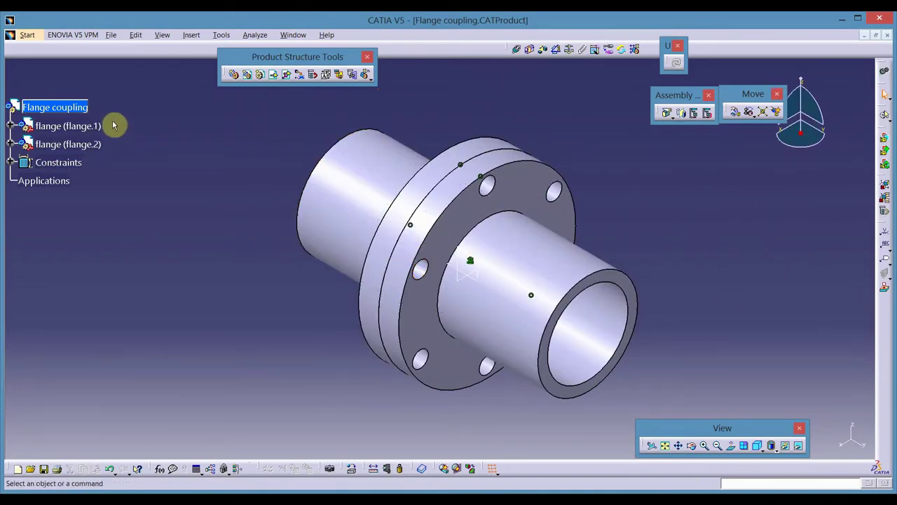
Step: Insert the existing bolt part into the Flange coupling product
click(277, 76)
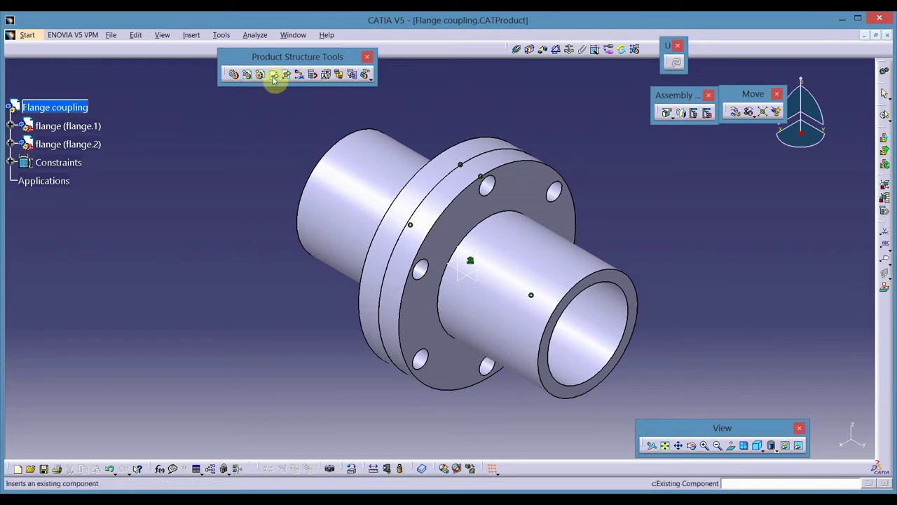
click(77, 111)
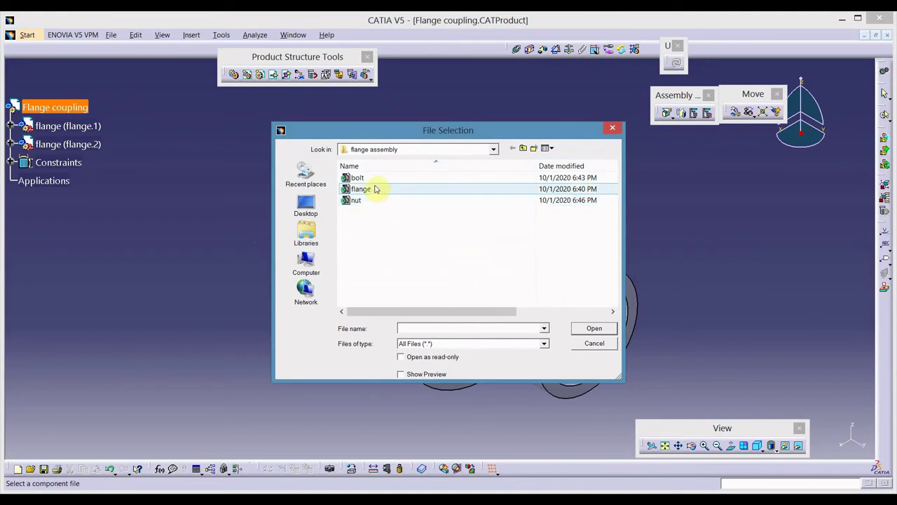
double_click(375, 178)
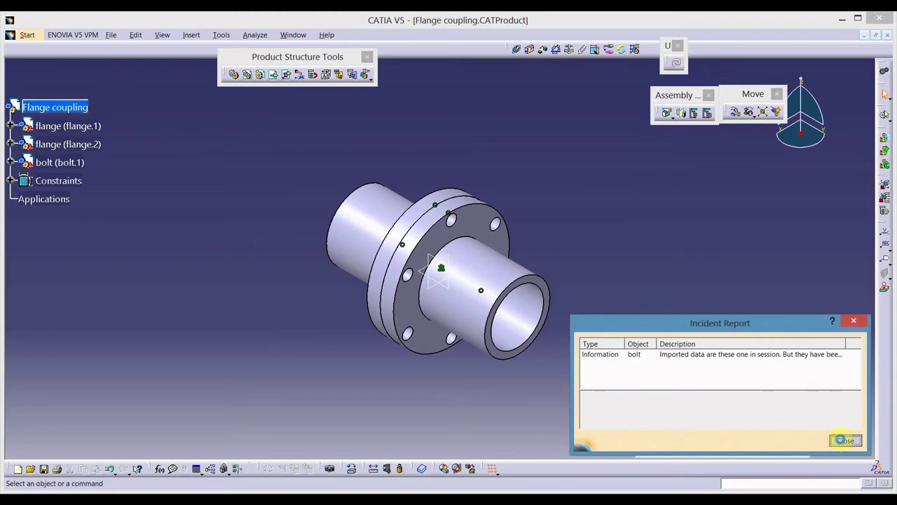
click(845, 440)
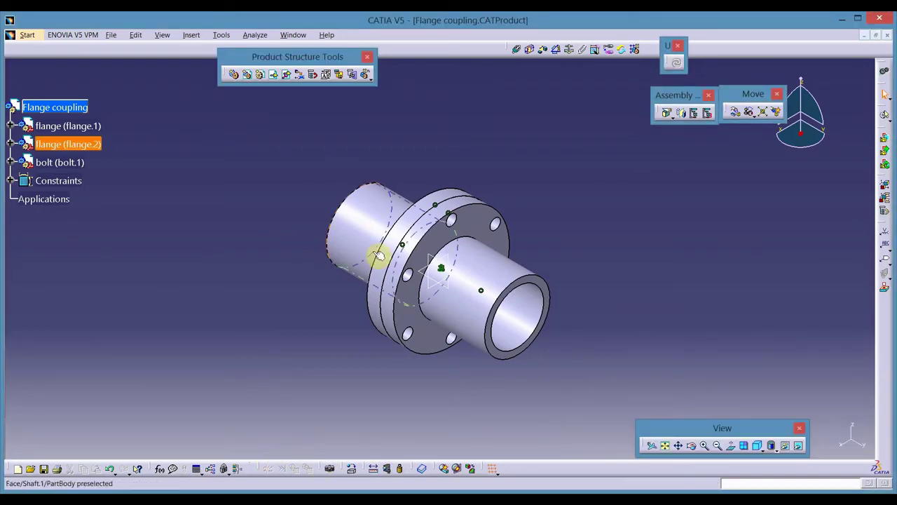
Step: Move the bolt along the Y axis with Manipulation until it stands clear of the flange bore
middle_drag(582, 256, 554, 264)
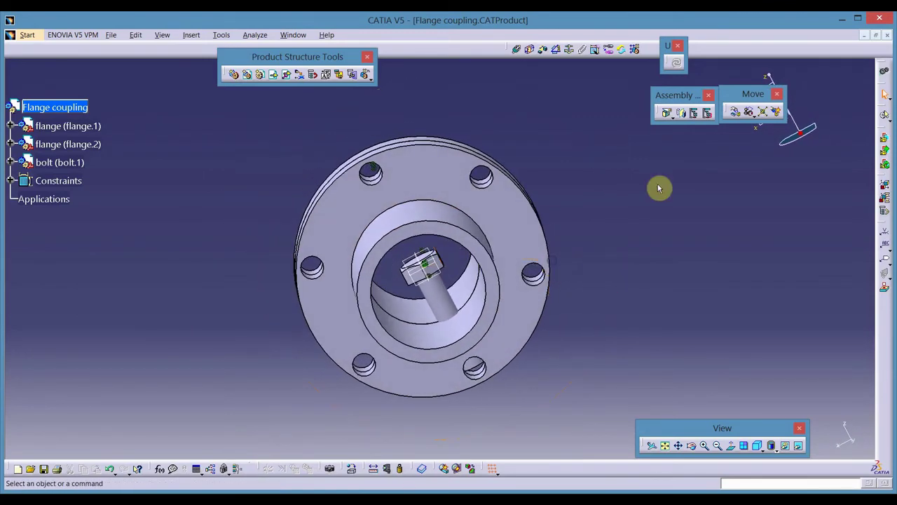
click(731, 115)
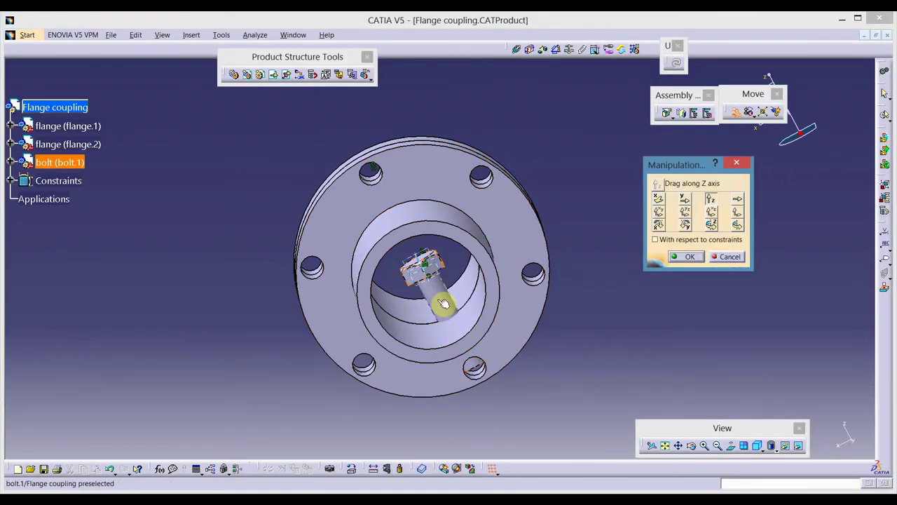
click(684, 198)
drag(430, 295, 528, 408)
click(694, 256)
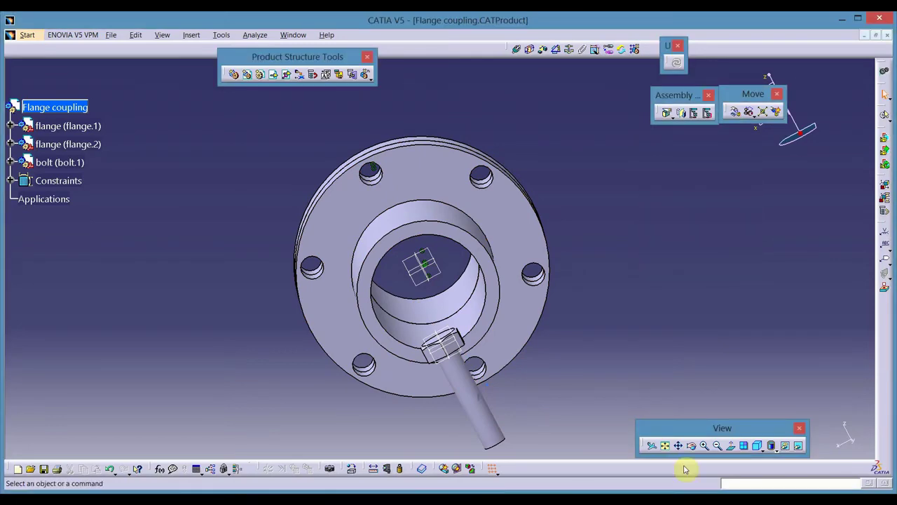
Step: Add a coincidence constraint between the bolt shank's axis and the axis of the front flange's uppermost bolt hole
click(750, 445)
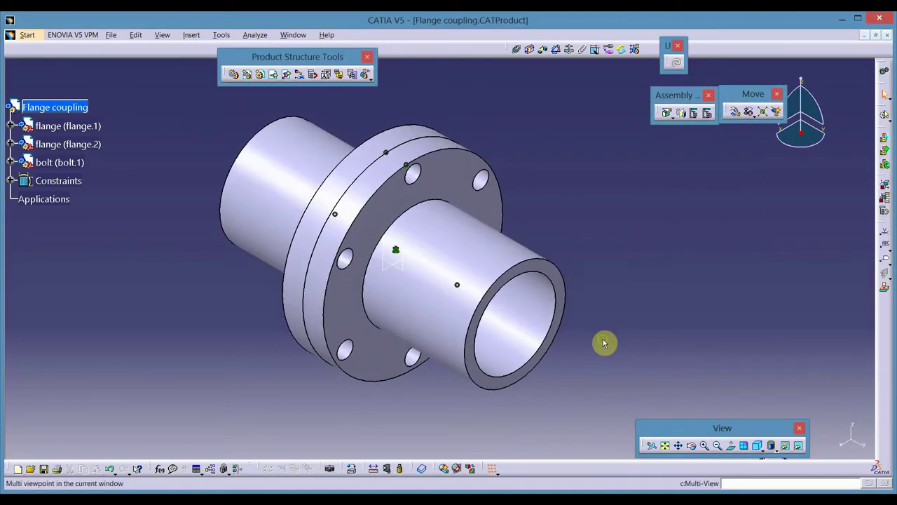
middle_drag(603, 341, 465, 228)
middle_drag(500, 258, 614, 241)
click(516, 49)
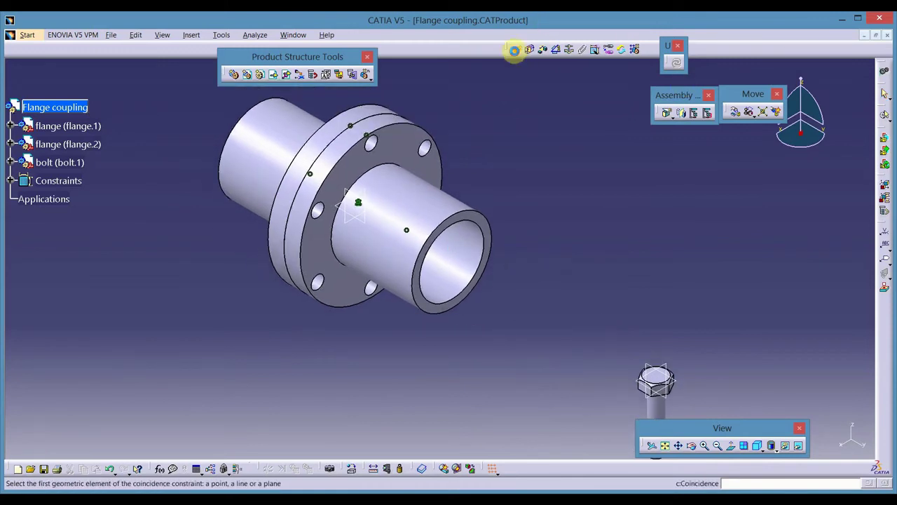
click(656, 410)
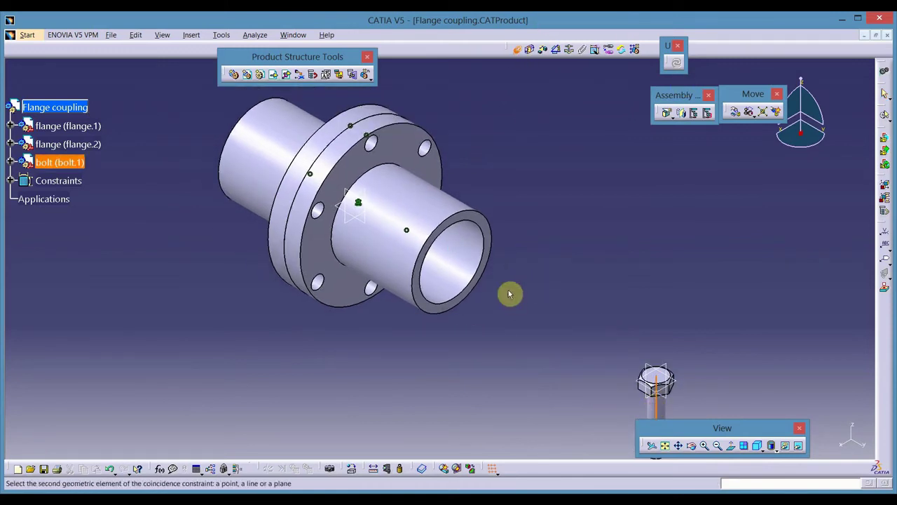
click(375, 145)
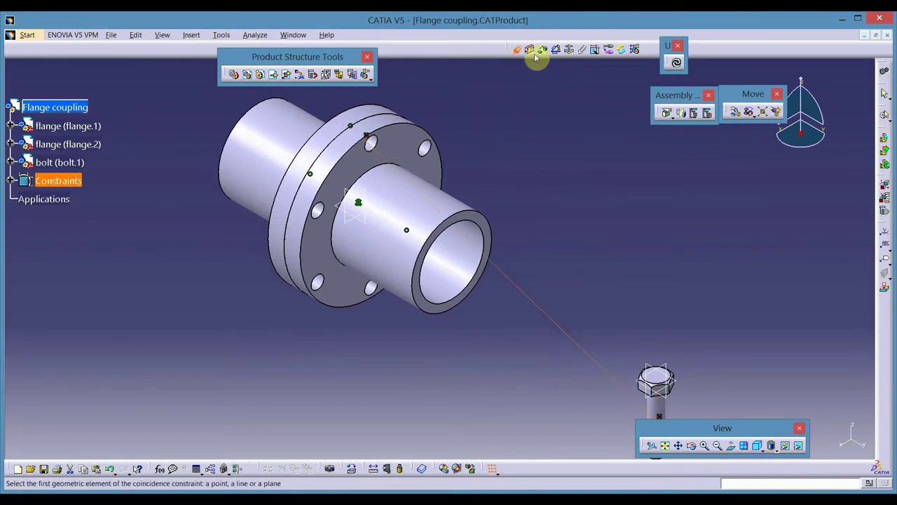
Step: Add a contact constraint between the underside of the bolt head and flange.2's outer face, and update the assembly
middle_drag(626, 240, 563, 188)
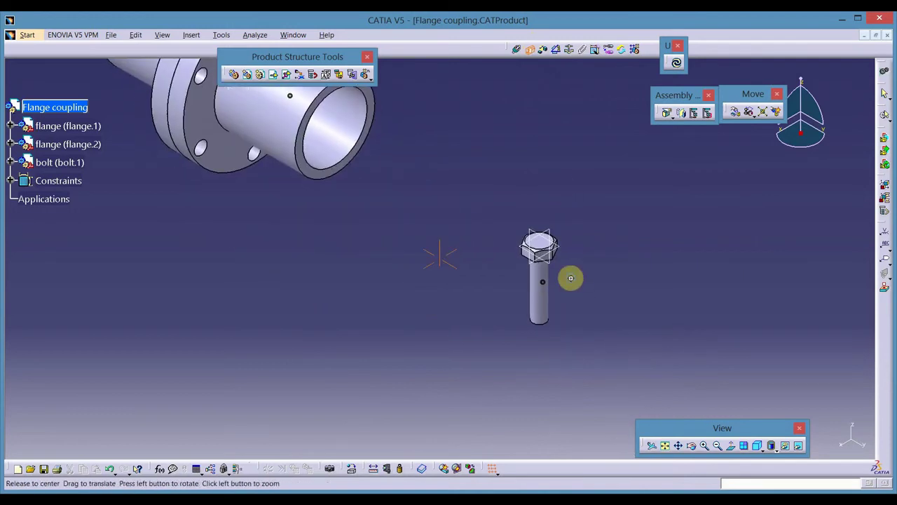
middle_drag(571, 279, 585, 214)
middle_drag(753, 273, 393, 264)
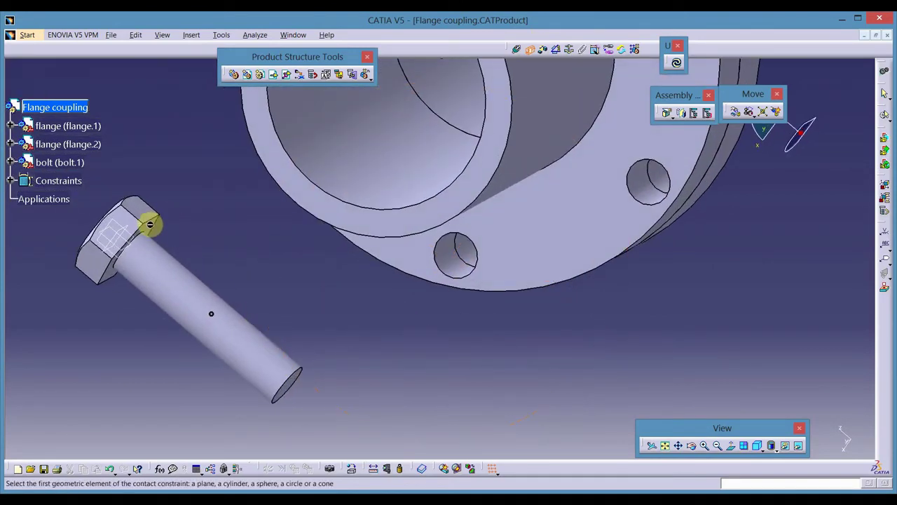
click(150, 231)
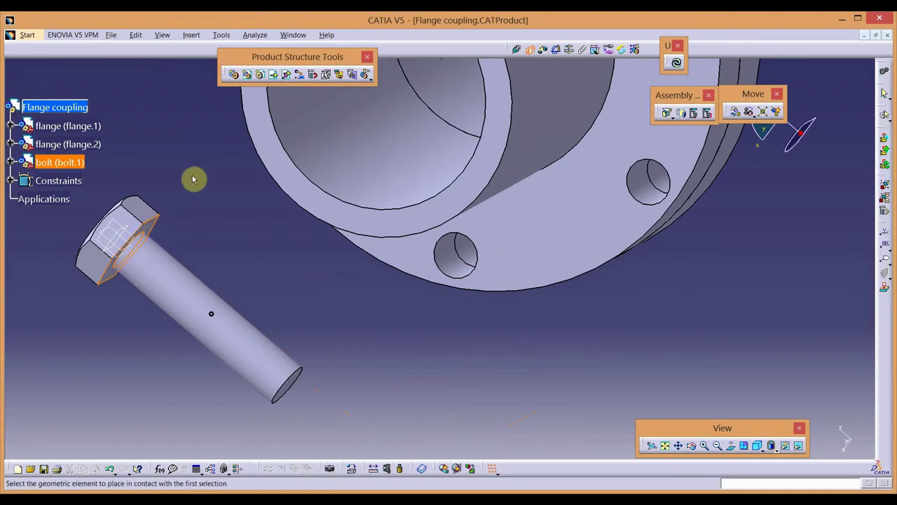
middle_drag(217, 218, 395, 292)
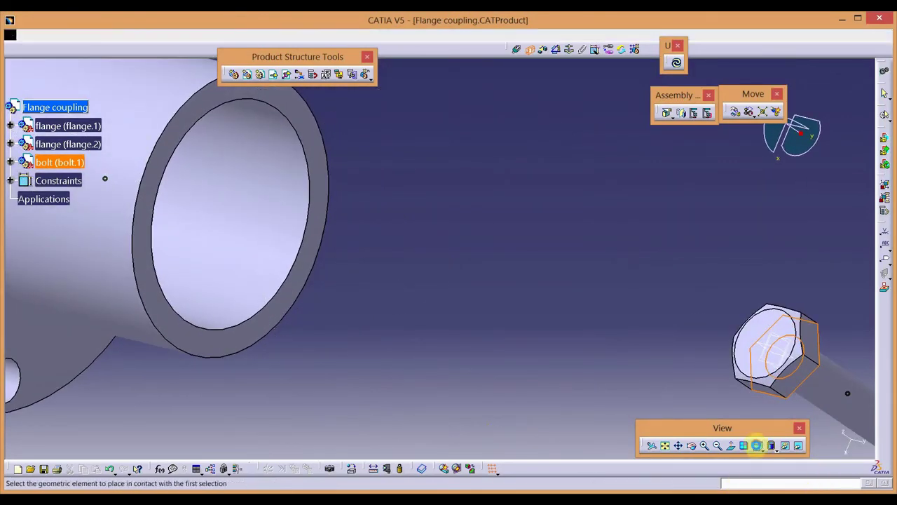
middle_drag(792, 429, 340, 284)
middle_drag(402, 301, 355, 239)
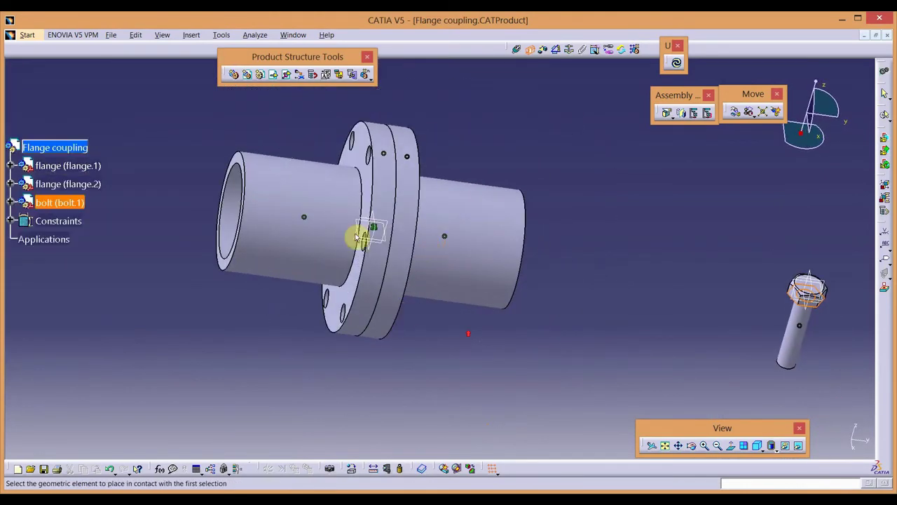
click(370, 175)
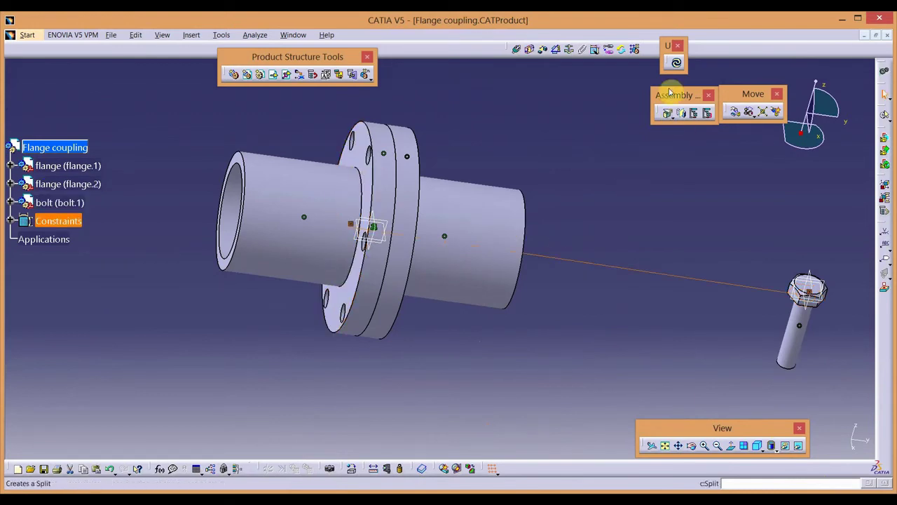
click(676, 63)
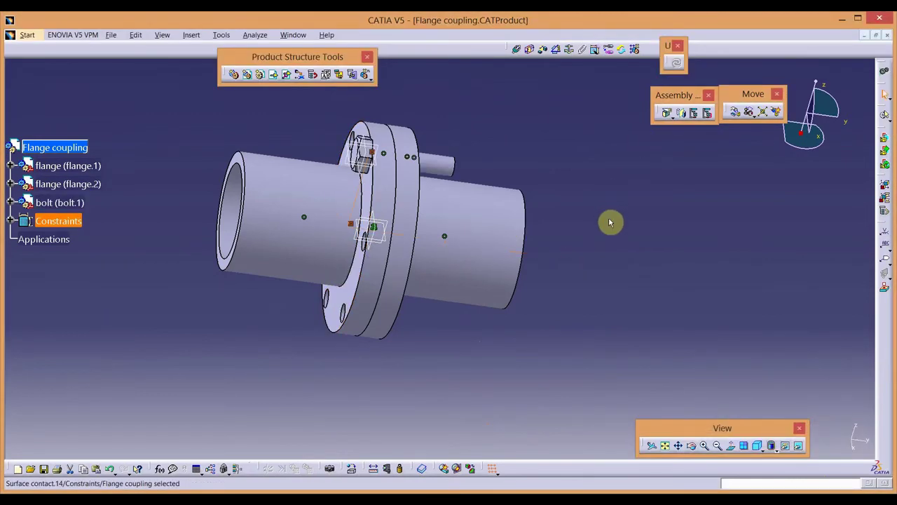
Step: Expand the bolt in the specification tree down to its reference planes and PartBody
click(10, 202)
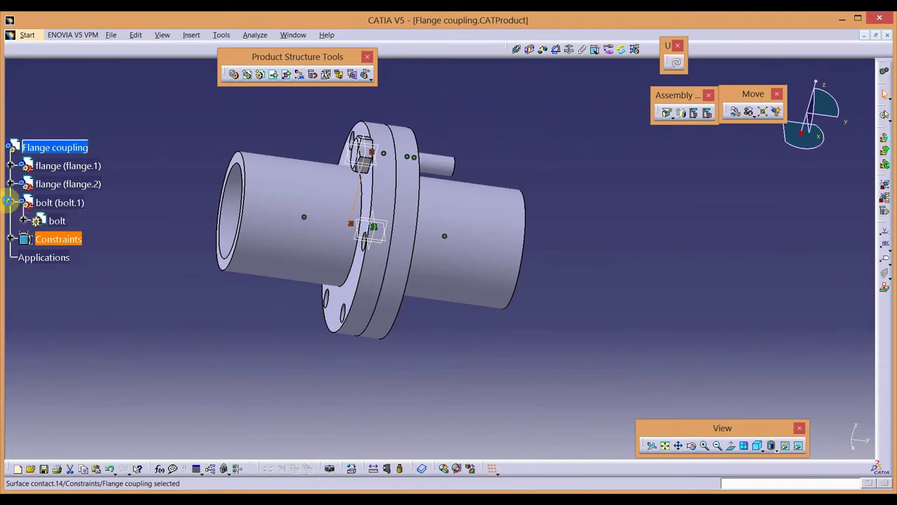
click(23, 221)
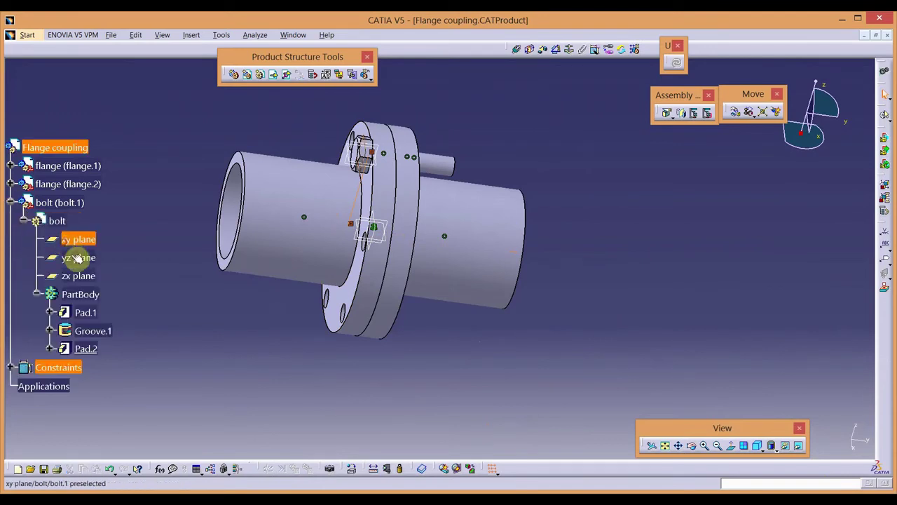
Step: Try to hide the bolt's three reference planes with the product and constraint still selected, and undo the hiding
right_click(79, 283)
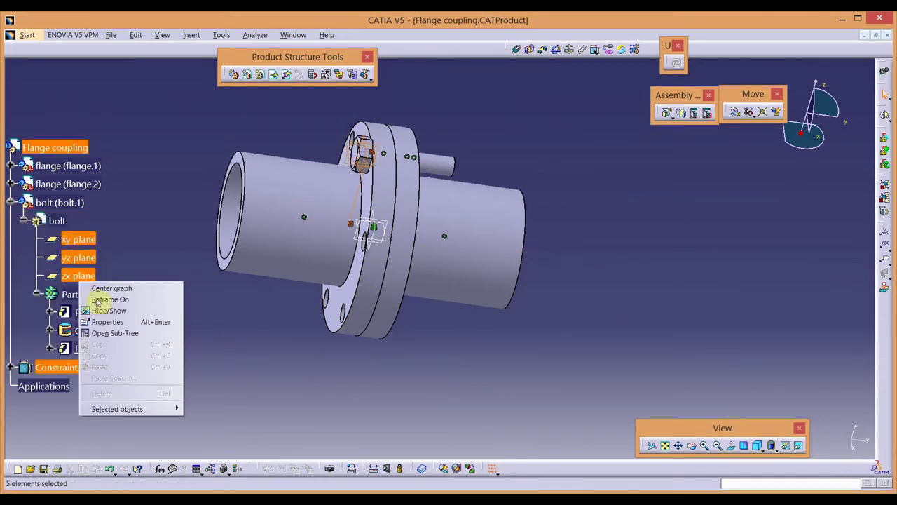
click(104, 314)
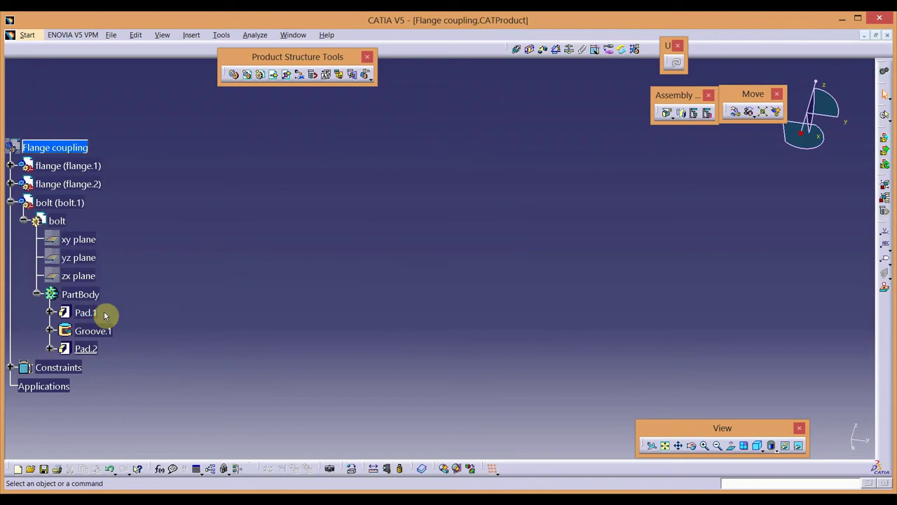
key(ctrl+z)
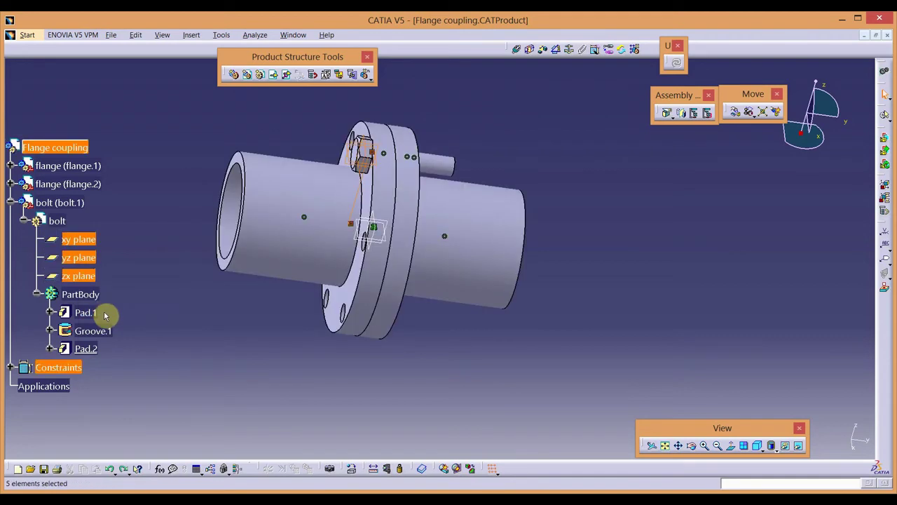
click(147, 296)
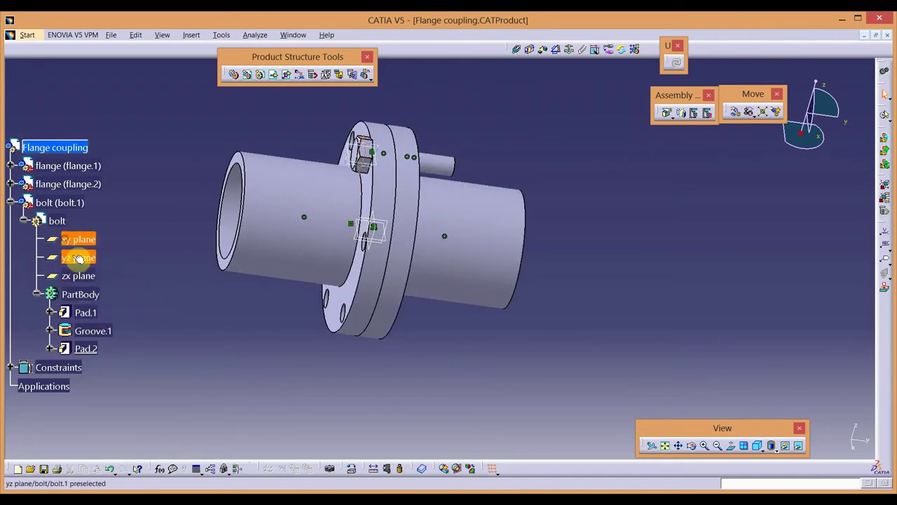
Step: Hide only the bolt's xy, yz and zx planes
right_click(84, 277)
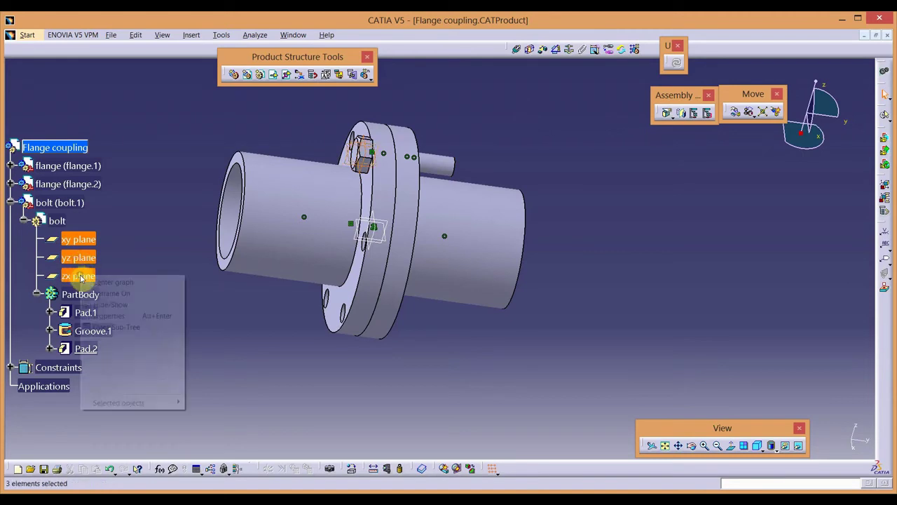
click(110, 310)
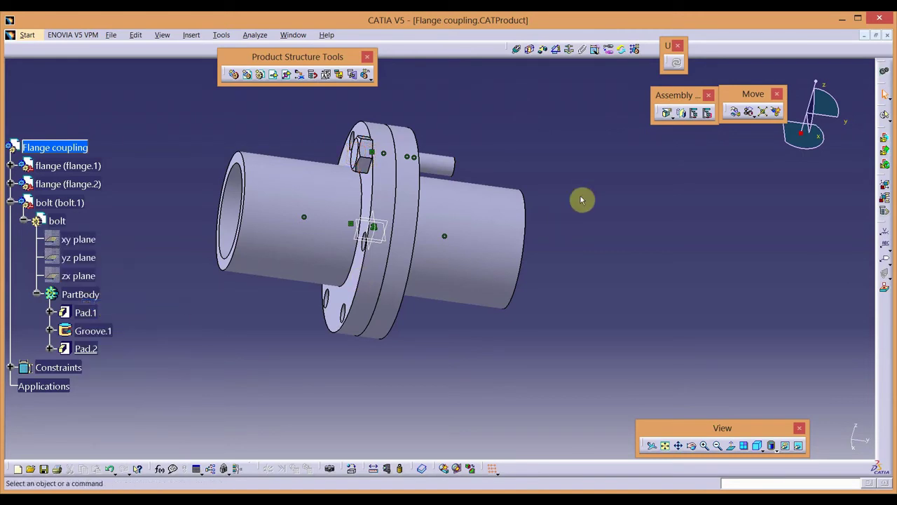
middle_drag(581, 200, 568, 182)
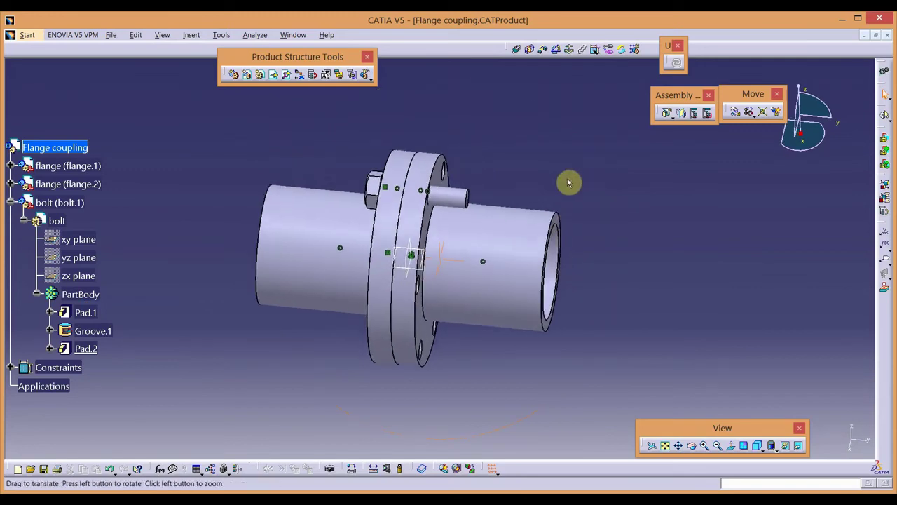
click(758, 447)
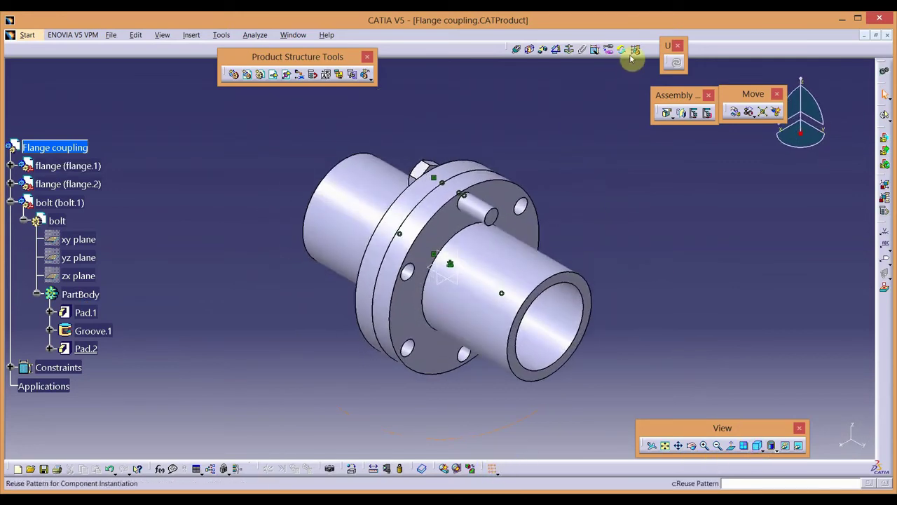
click(635, 51)
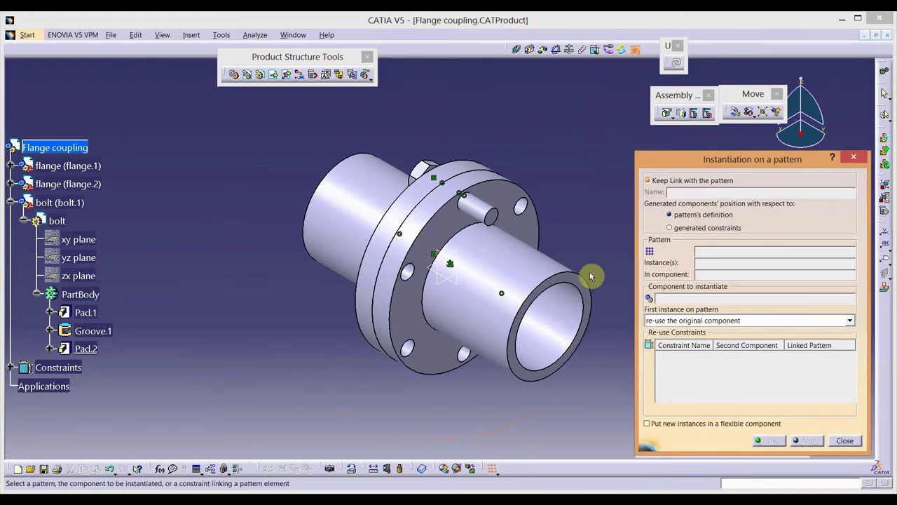
click(491, 210)
click(710, 252)
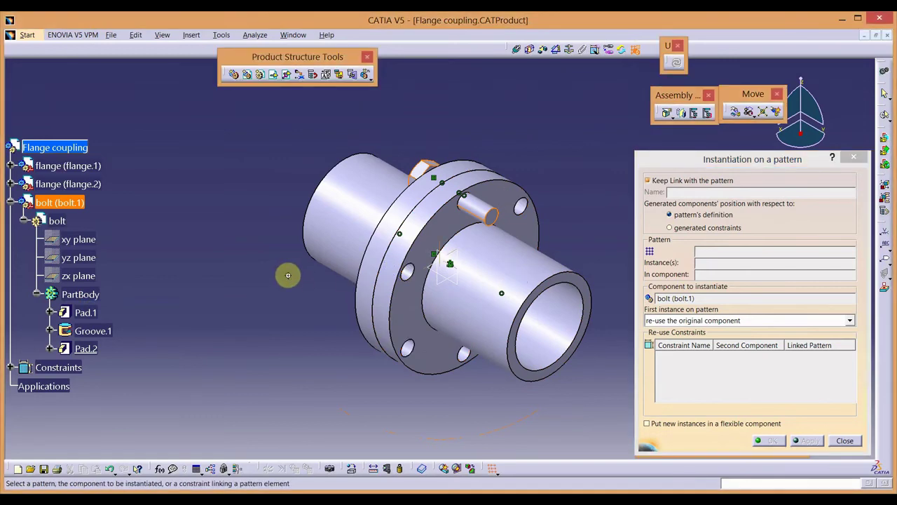
middle_drag(287, 274, 468, 310)
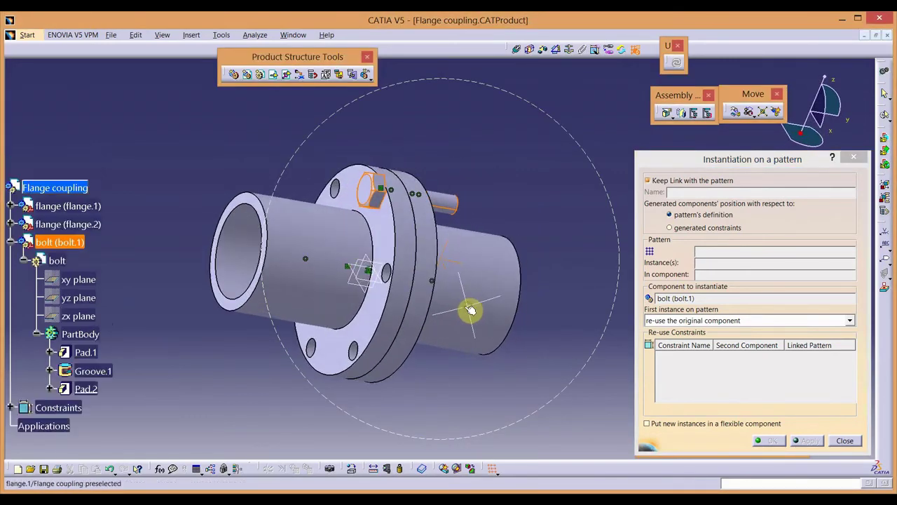
click(390, 278)
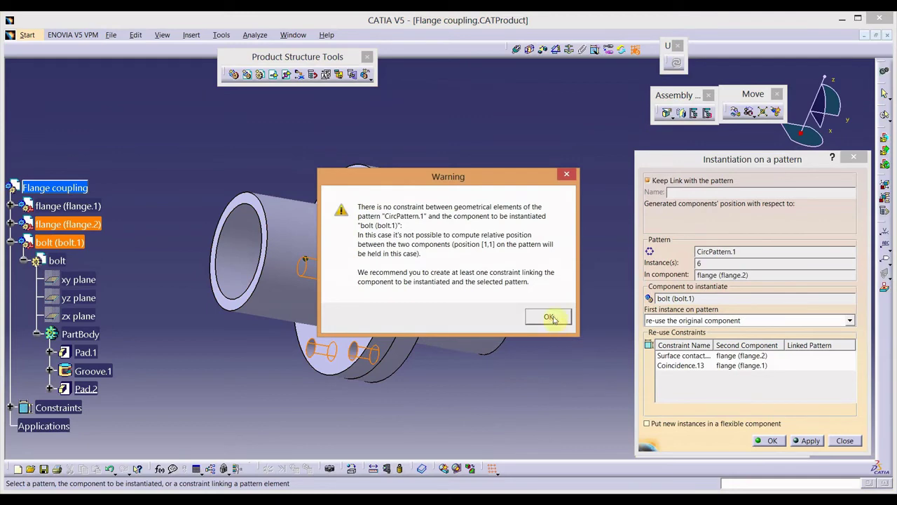
click(549, 317)
click(844, 441)
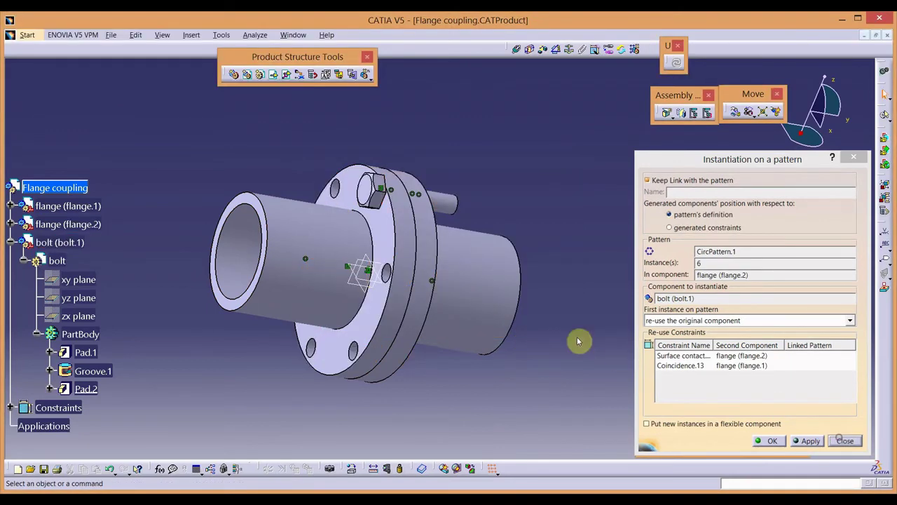
Step: Instantiate bolt.1 on flange.1's six-hole CircPattern.1 with Reuse Pattern, keeping the link with the pattern and re-using the original component
middle_drag(587, 256, 474, 250)
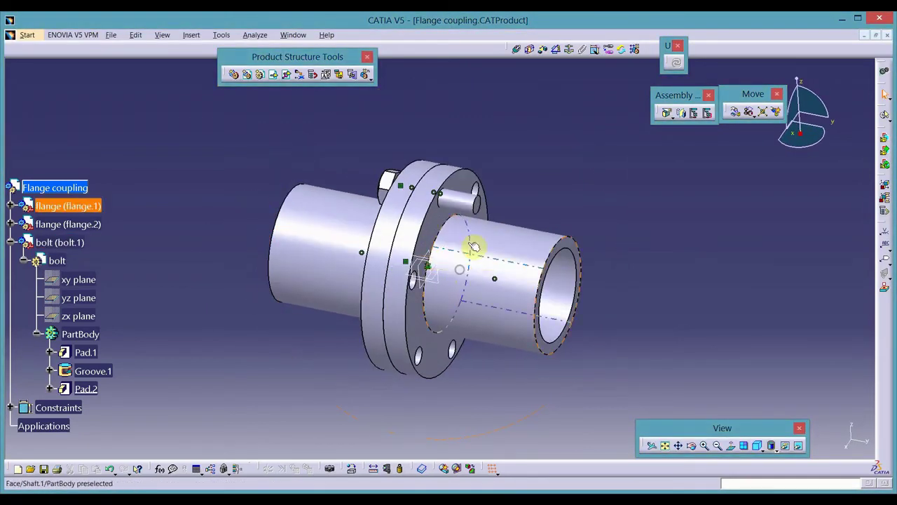
click(634, 49)
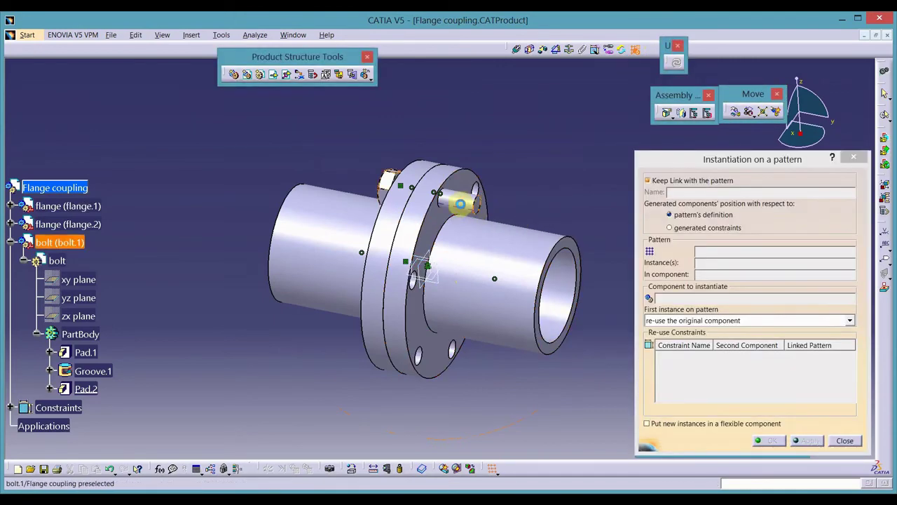
click(422, 359)
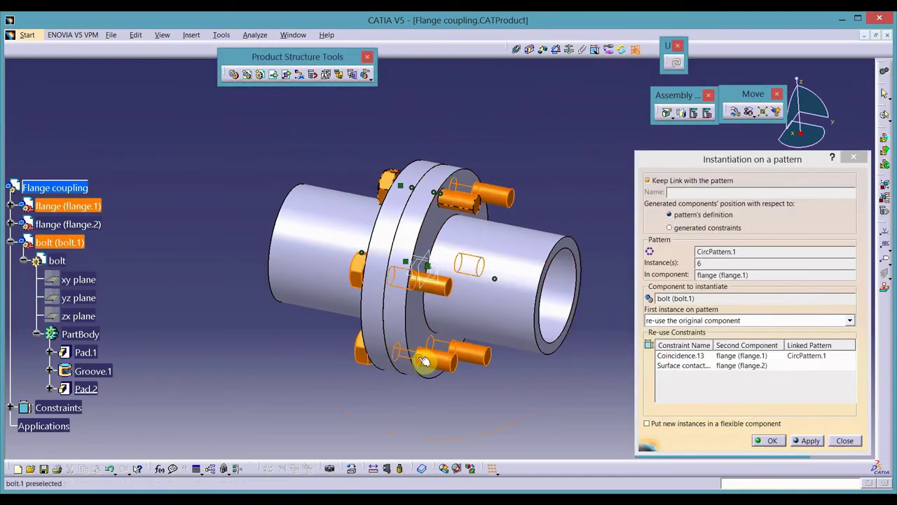
click(806, 440)
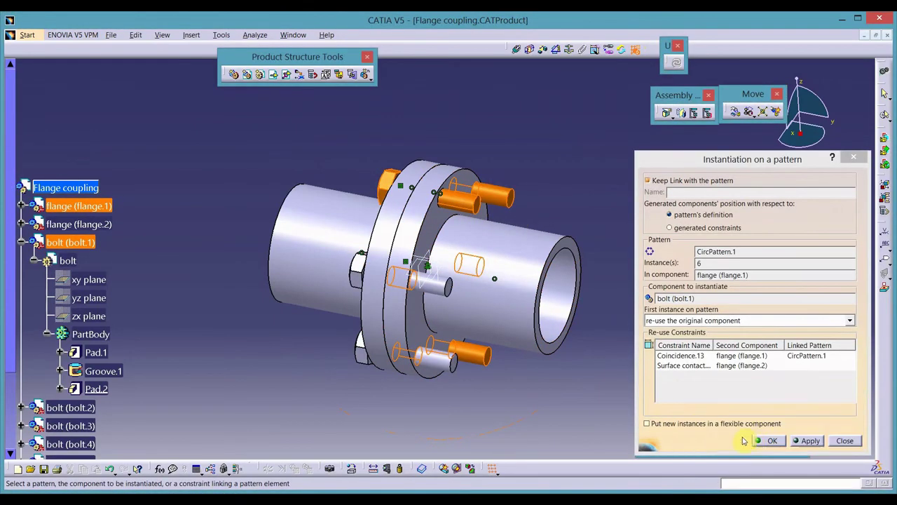
click(768, 441)
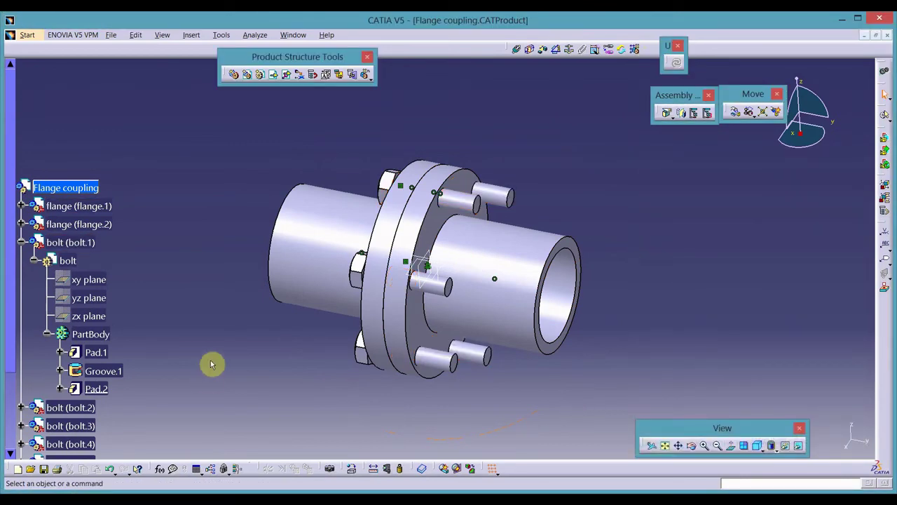
middle_drag(212, 364, 316, 243)
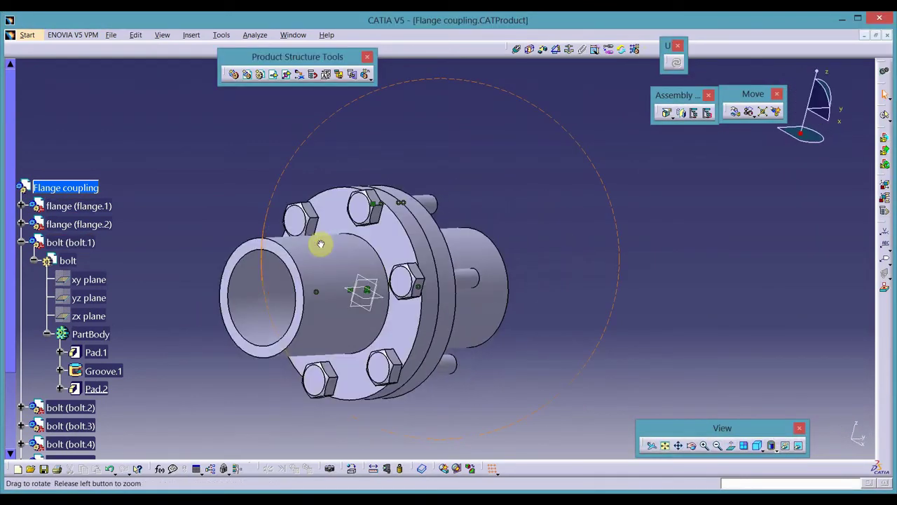
Step: Collapse bolt.1 in the specification tree and insert the existing nut part into the Flange coupling product
click(22, 242)
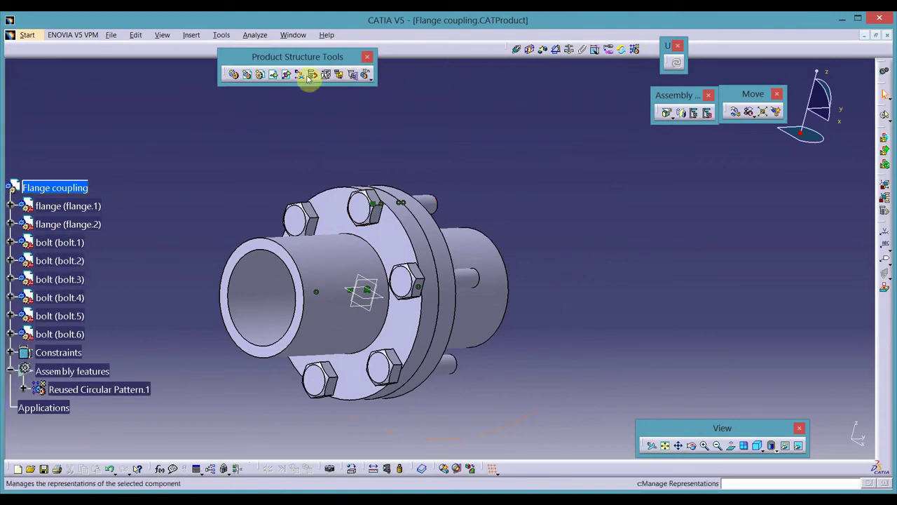
click(273, 75)
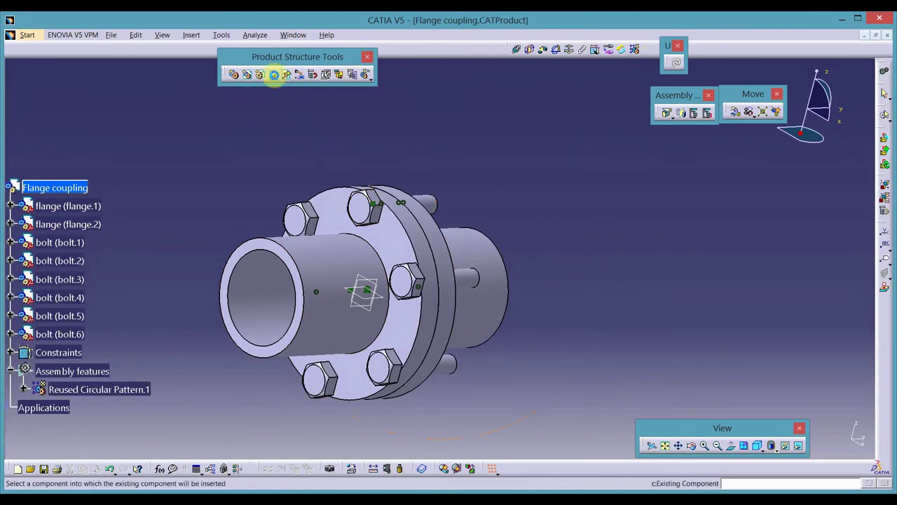
click(56, 187)
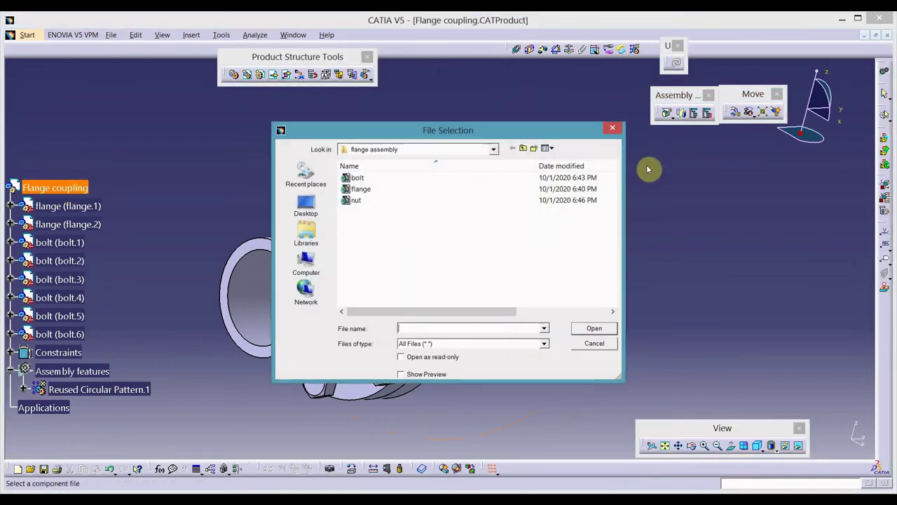
double_click(372, 202)
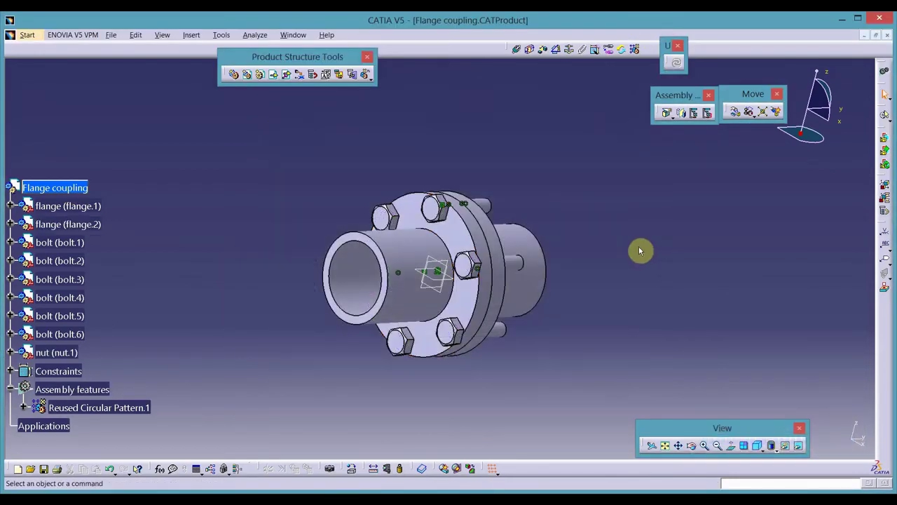
Step: Move the nut along the Y and X axes with Manipulation, out of the flange bore to just outside the flange rim
click(757, 450)
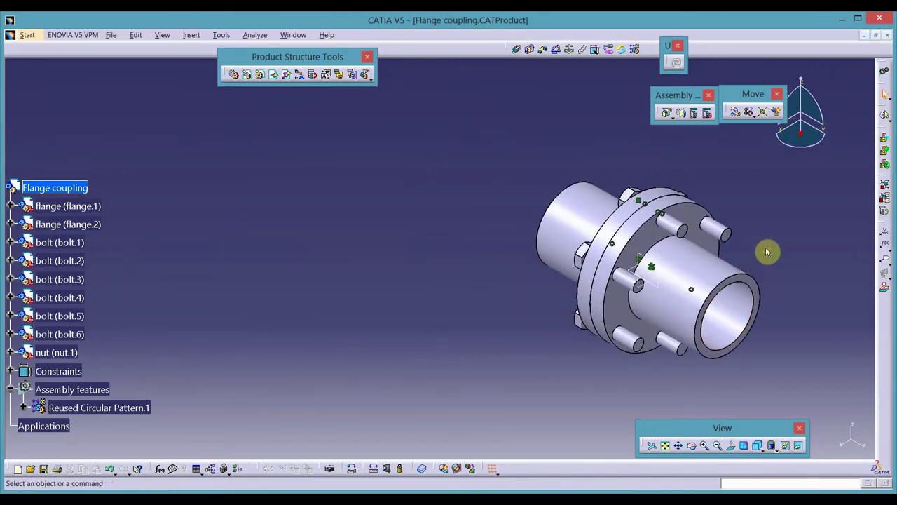
middle_drag(767, 251, 558, 230)
middle_drag(617, 230, 685, 264)
mouse_move(600, 254)
middle_down()
mouse_move(570, 285)
mouse_move(296, 249)
mouse_move(619, 274)
mouse_move(588, 265)
mouse_move(601, 243)
mouse_move(588, 248)
middle_up()
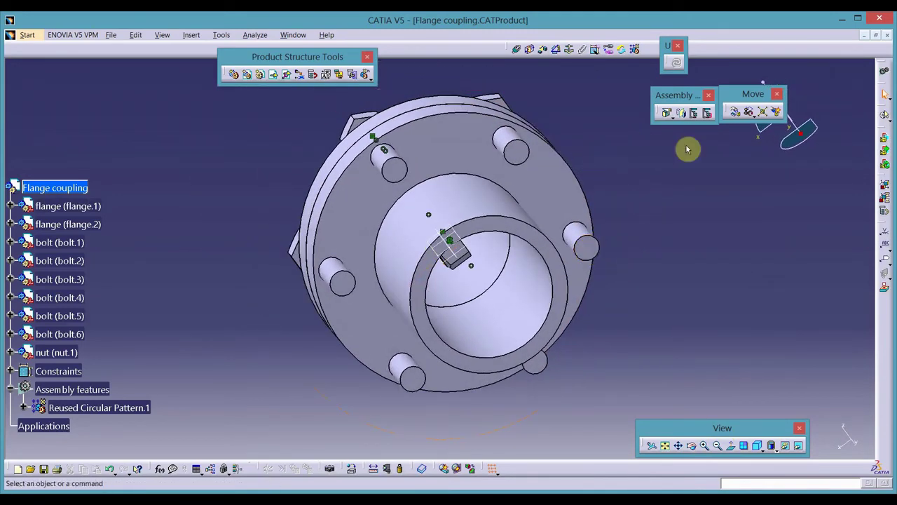
click(730, 115)
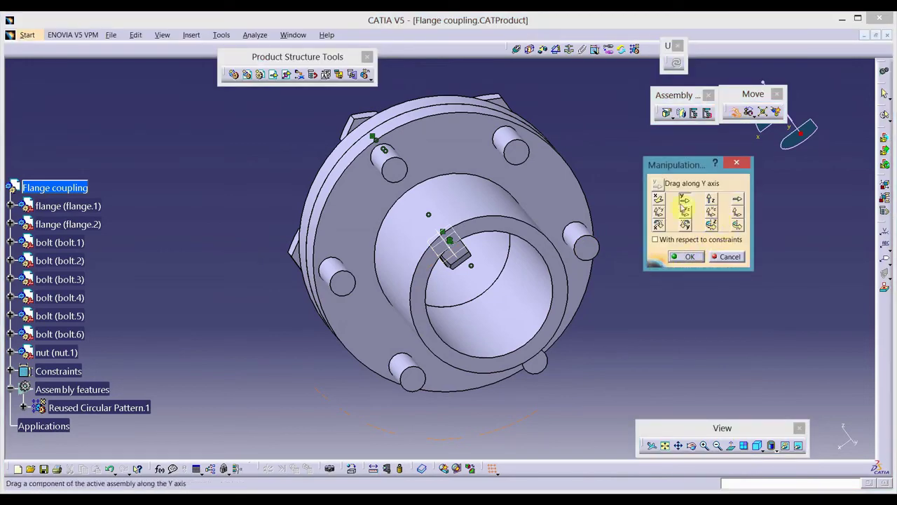
drag(476, 280, 508, 307)
click(659, 201)
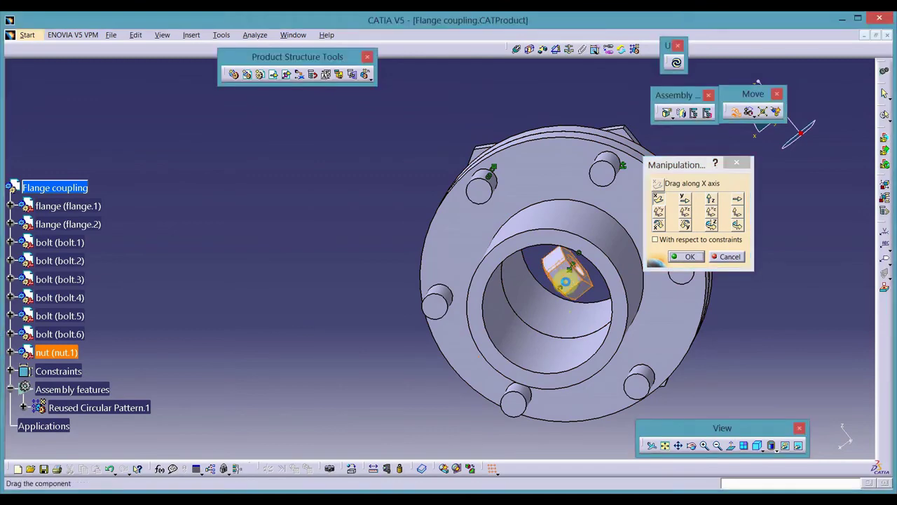
drag(573, 284, 517, 350)
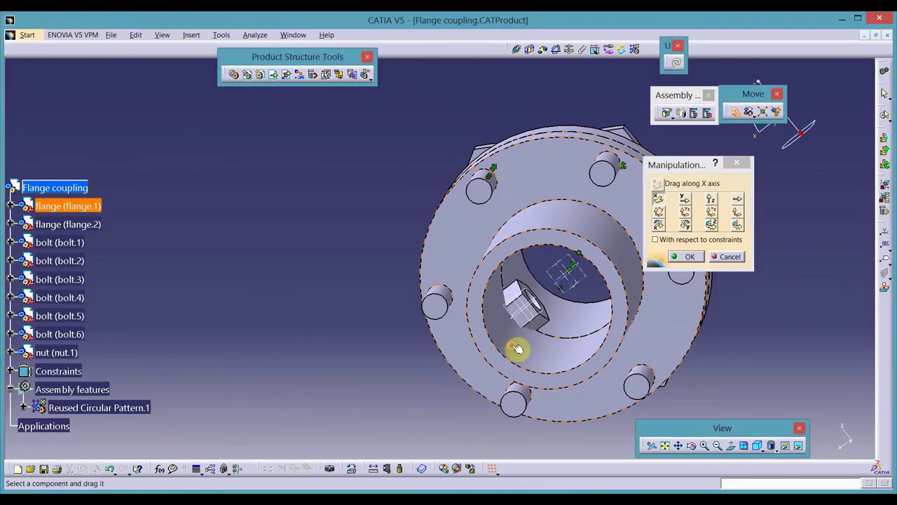
drag(538, 310, 514, 327)
drag(455, 393, 443, 399)
click(684, 257)
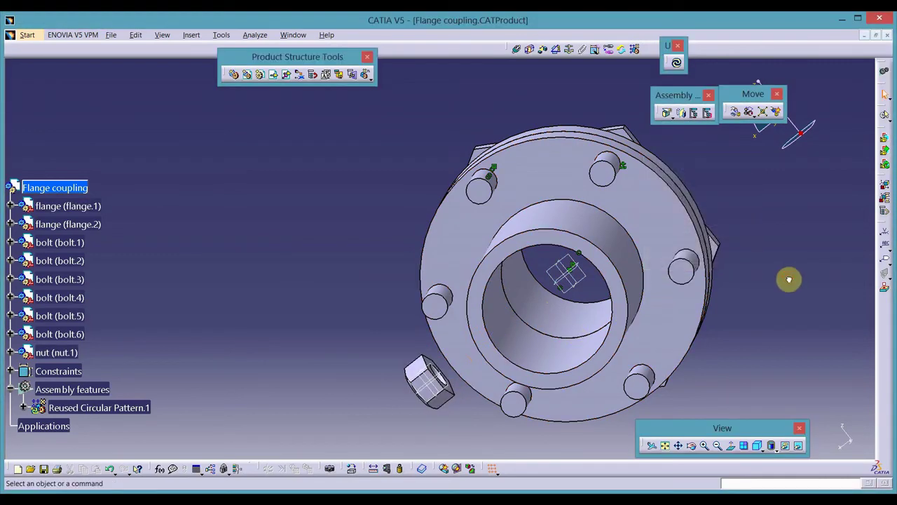
Step: Hide the solid body of bolt.2, picked on its shank where it projects from flange.1
middle_drag(375, 269, 533, 334)
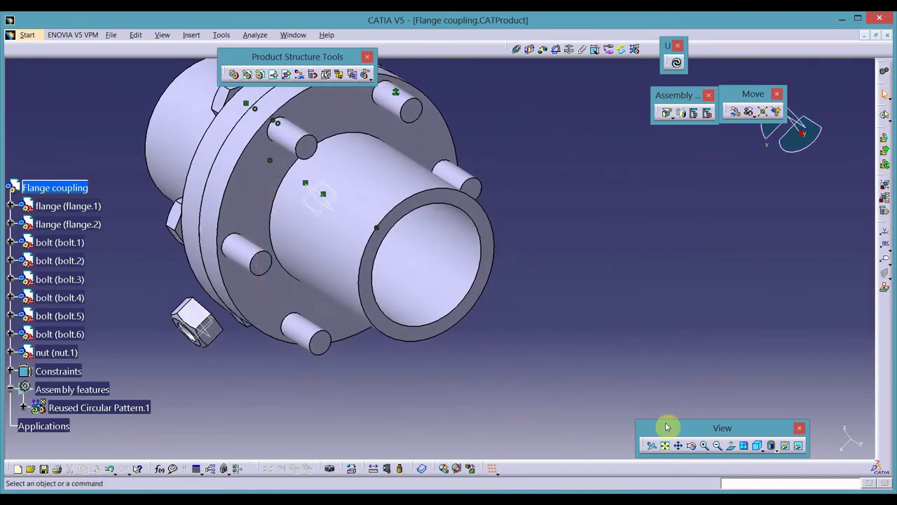
click(758, 445)
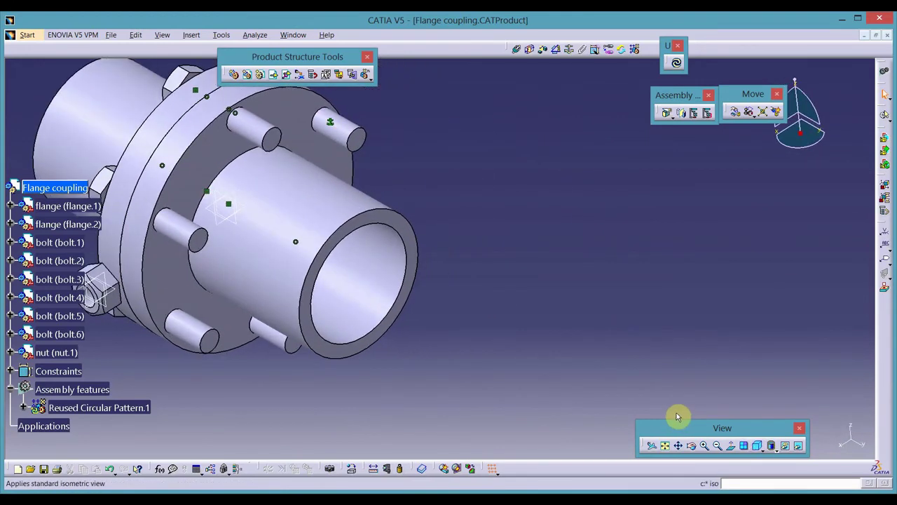
middle_drag(450, 242, 635, 296)
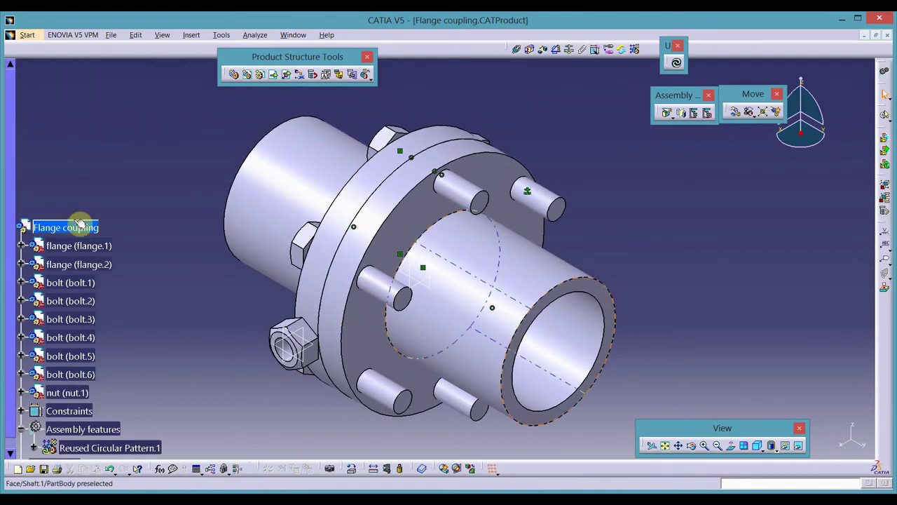
scroll(84, 214, down, 3)
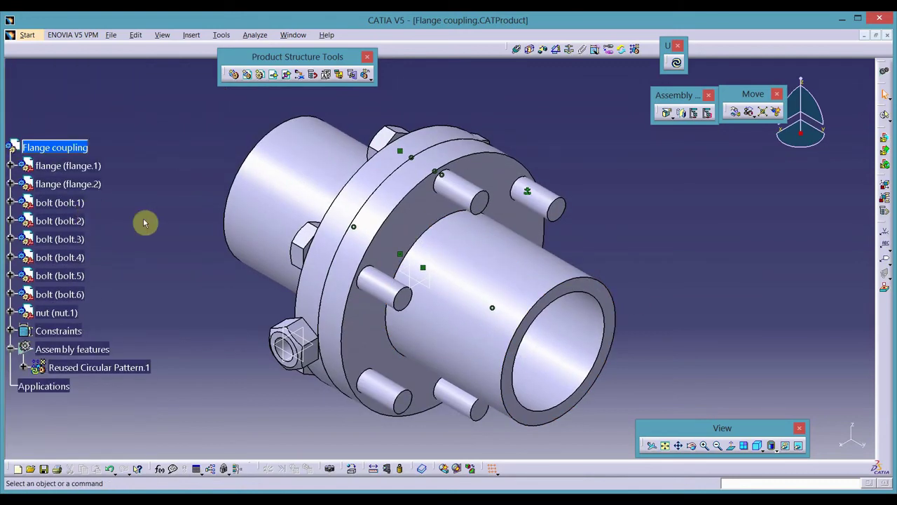
scroll(143, 223, down, 2)
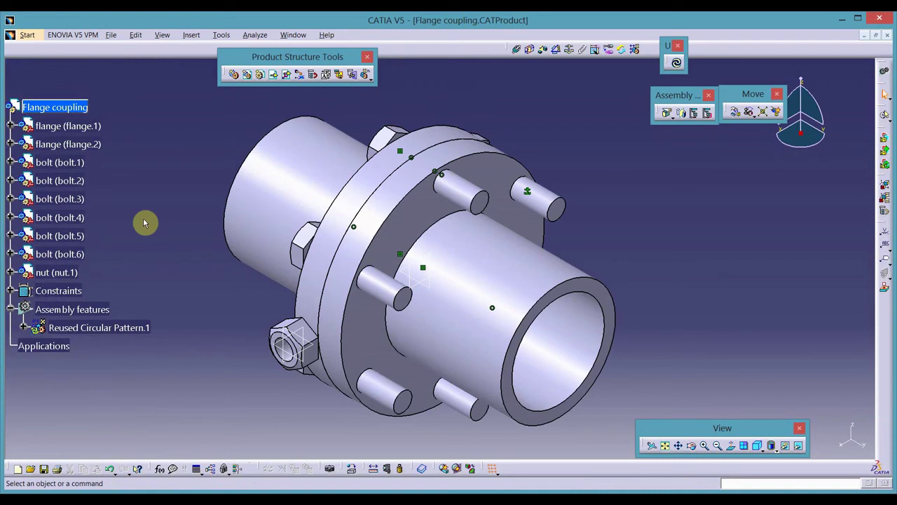
right_click(380, 291)
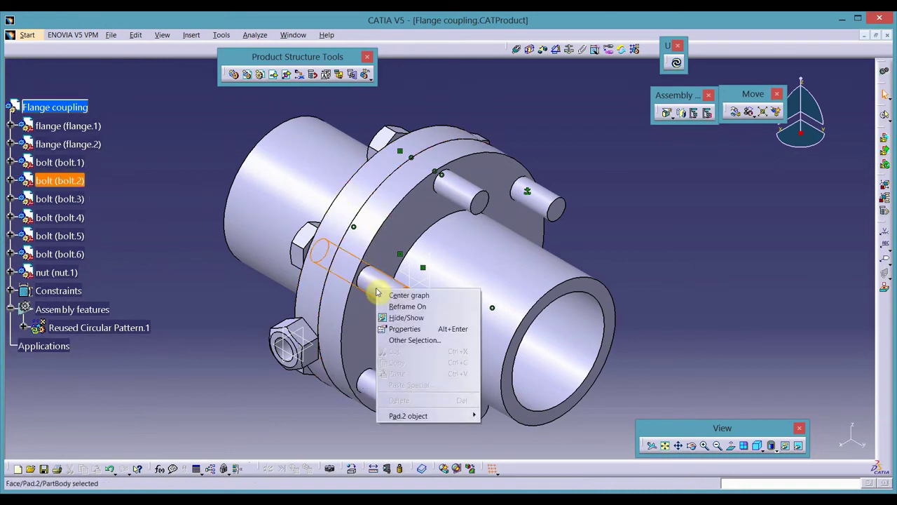
click(397, 315)
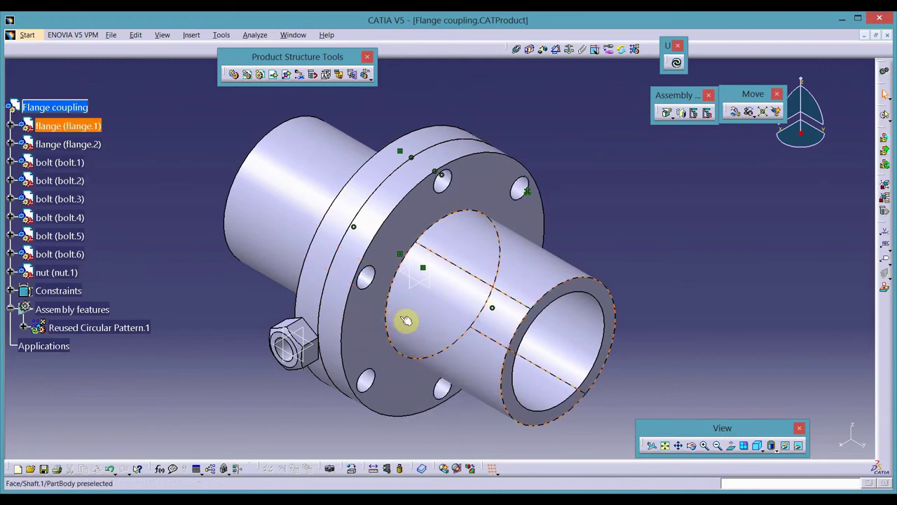
click(406, 320)
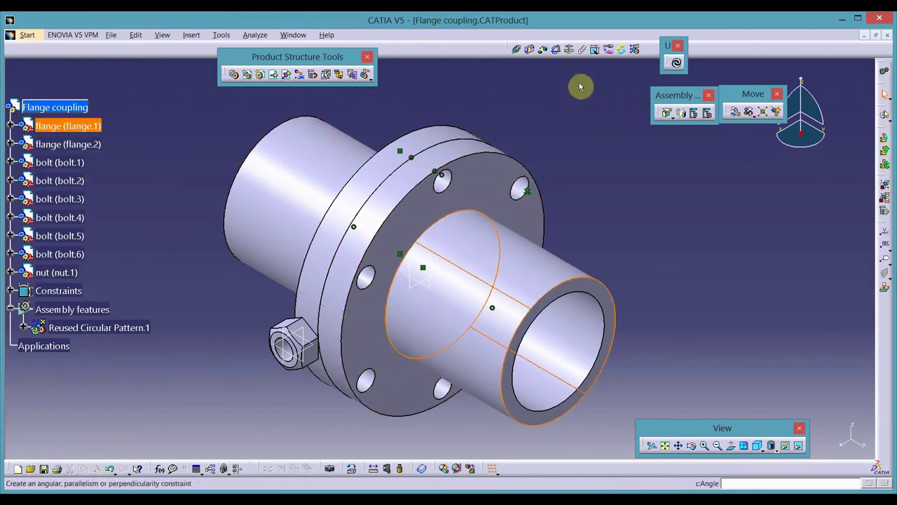
click(518, 51)
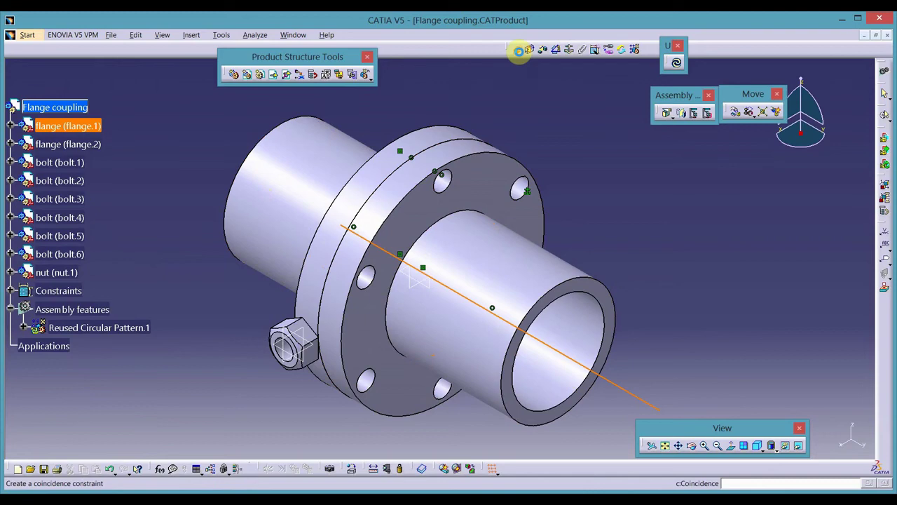
click(374, 240)
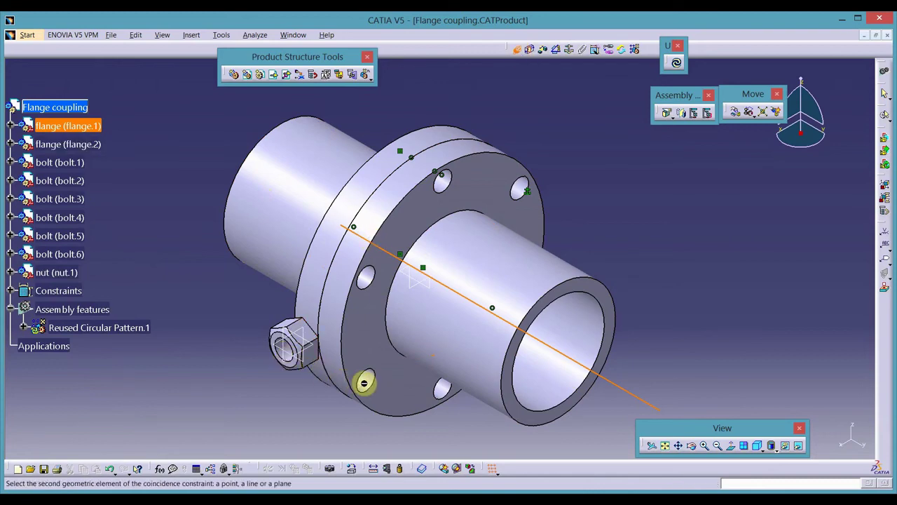
scroll(259, 361, up, 5)
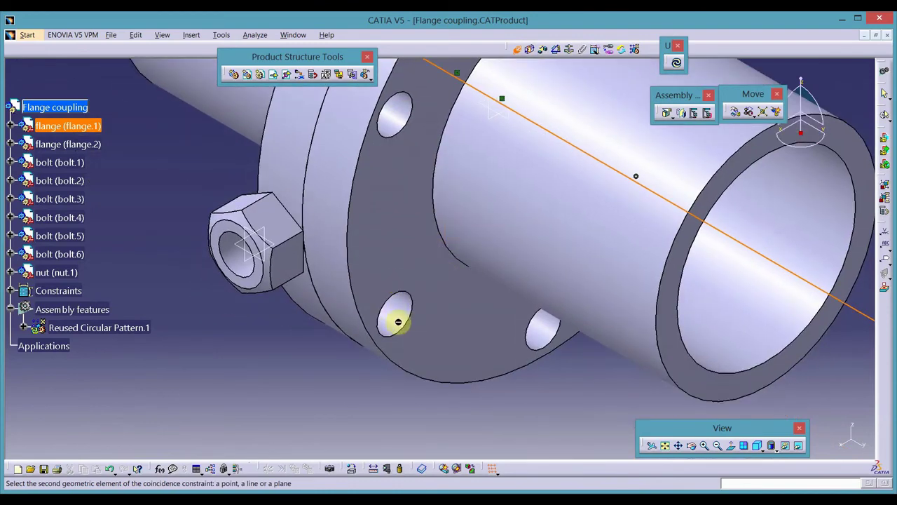
click(517, 49)
Step: Add a coincidence constraint between the axis of flange.1's bolt hole nearest the nut and the axis of nut.1
click(514, 48)
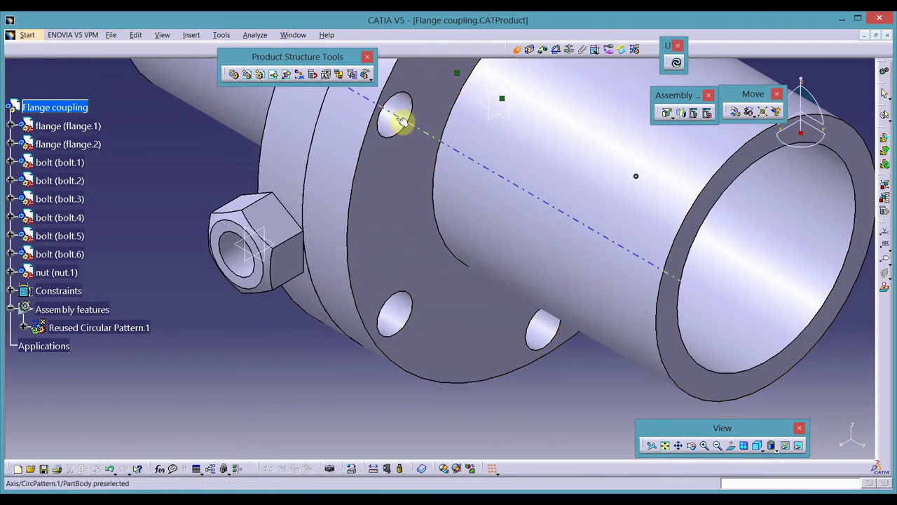
click(399, 321)
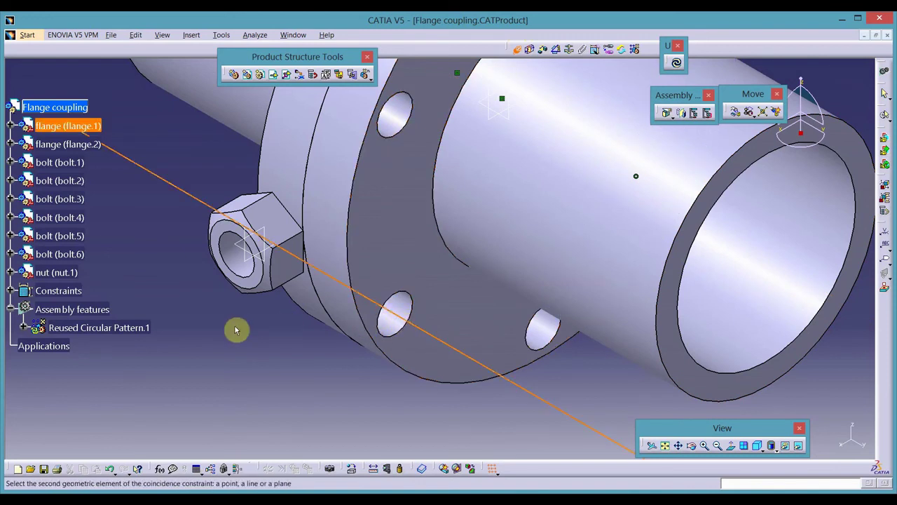
click(234, 263)
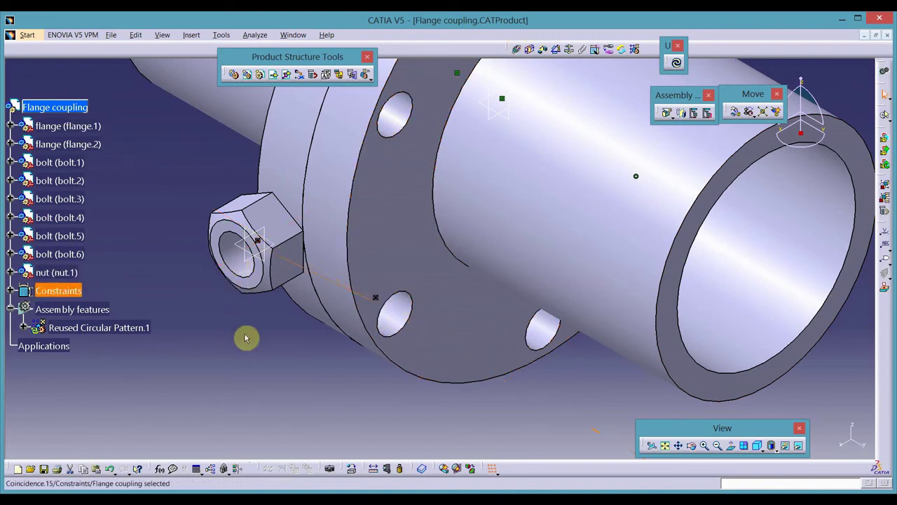
middle_drag(284, 360, 320, 374)
Step: Rotate nut.1 about one of its hexagon edges with Manipulation's drag around any axis, turning its flat pad face into view
click(533, 51)
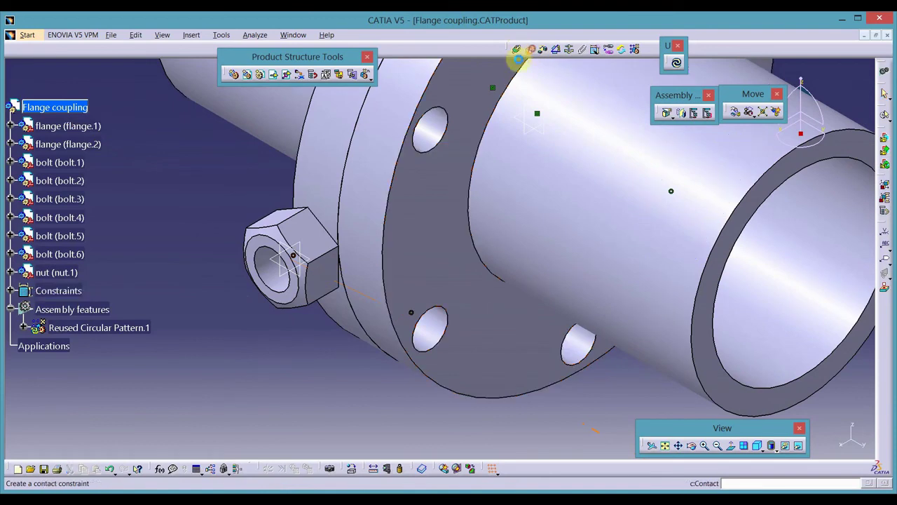
middle_drag(267, 188, 435, 276)
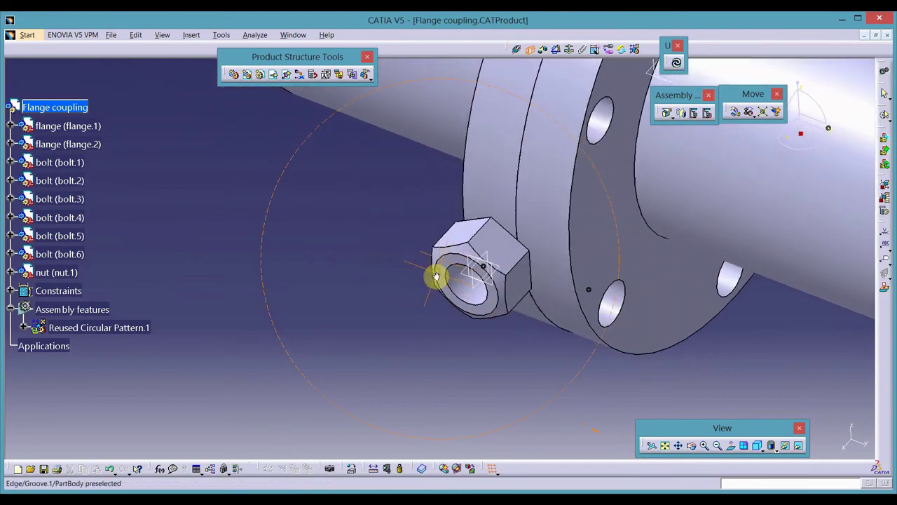
click(735, 112)
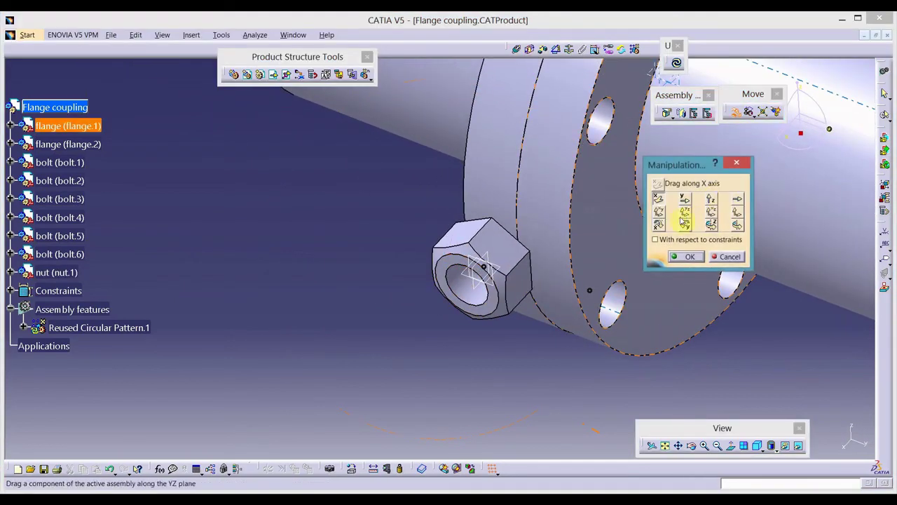
click(520, 251)
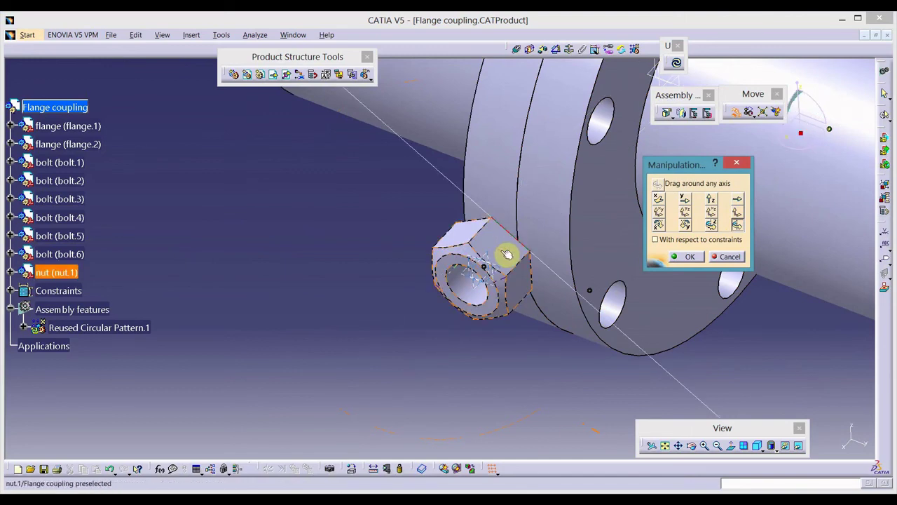
mouse_move(491, 260)
mouse_down()
mouse_move(484, 279)
mouse_move(500, 273)
mouse_up()
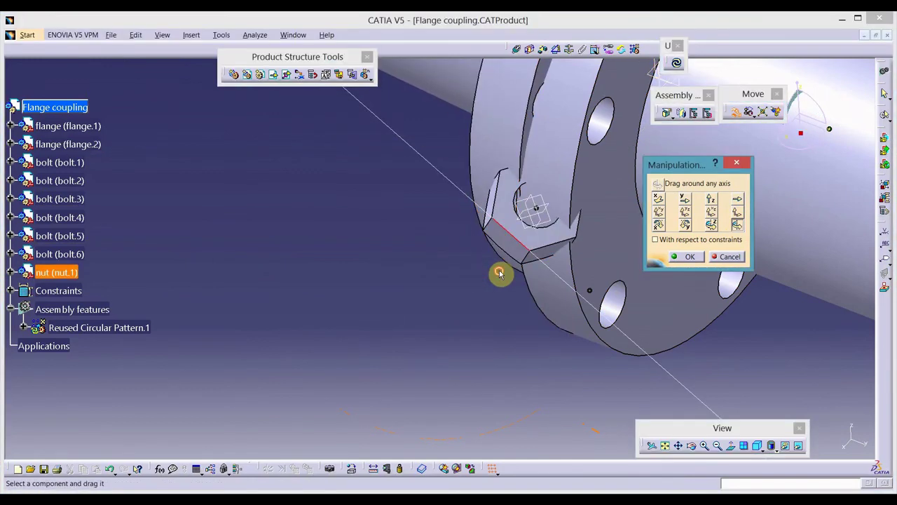
click(684, 258)
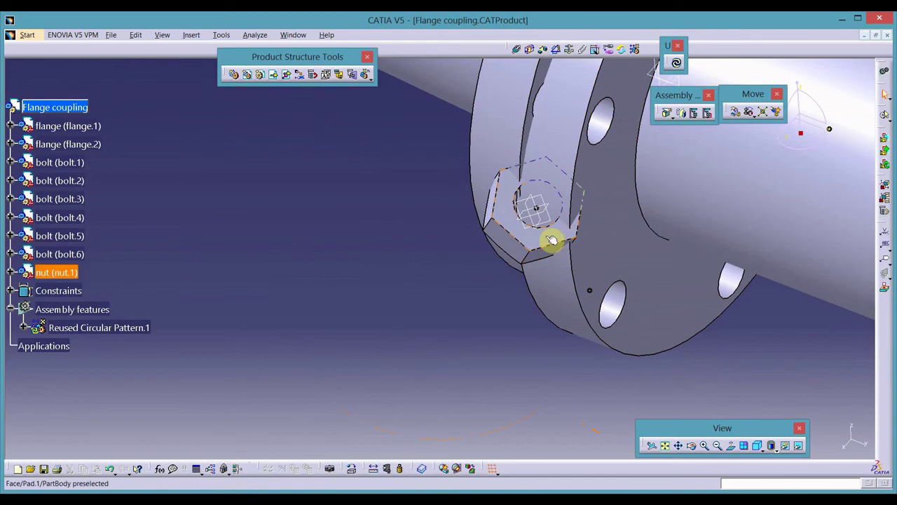
Step: Add a contact constraint between flange.1's outer flange face and nut.1's flat face, and update the assembly
middle_drag(403, 211, 304, 320)
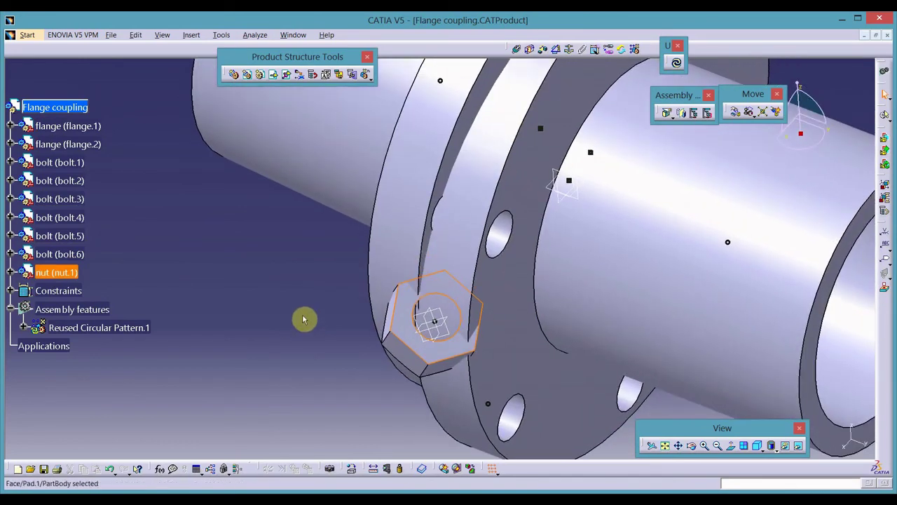
double_click(526, 275)
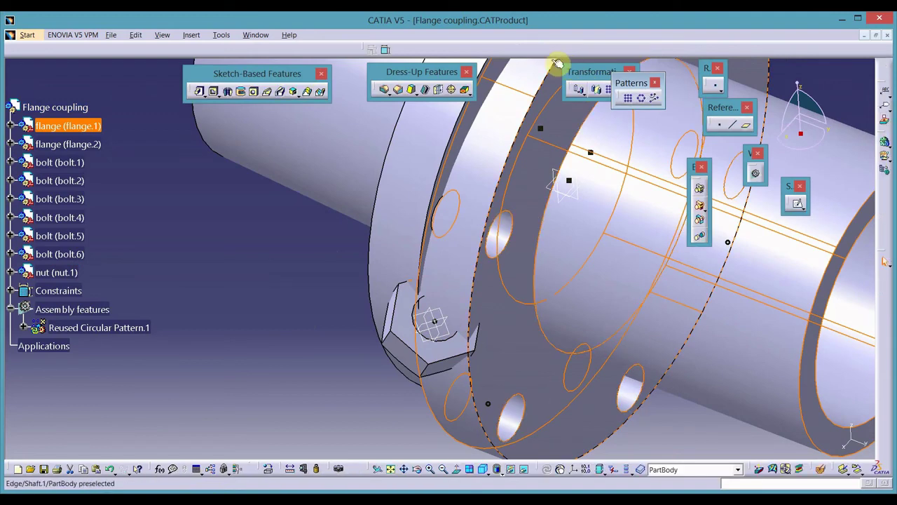
double_click(48, 111)
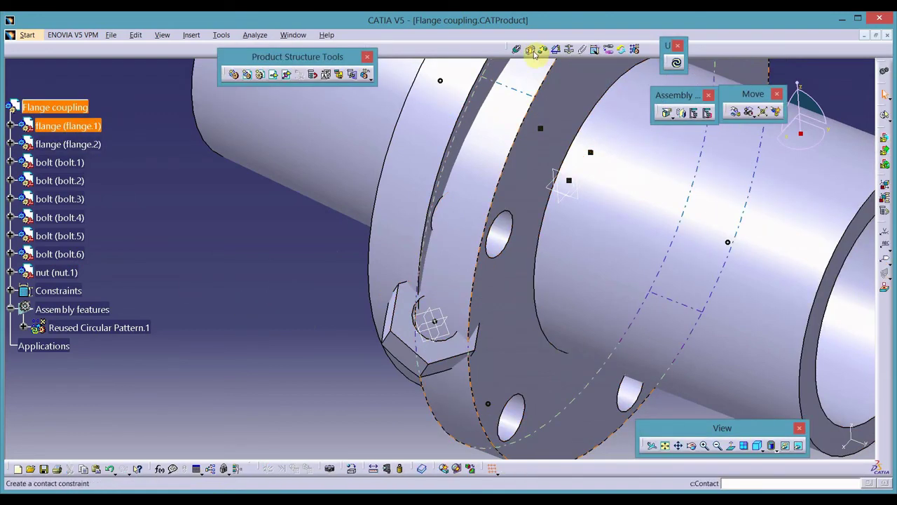
click(531, 50)
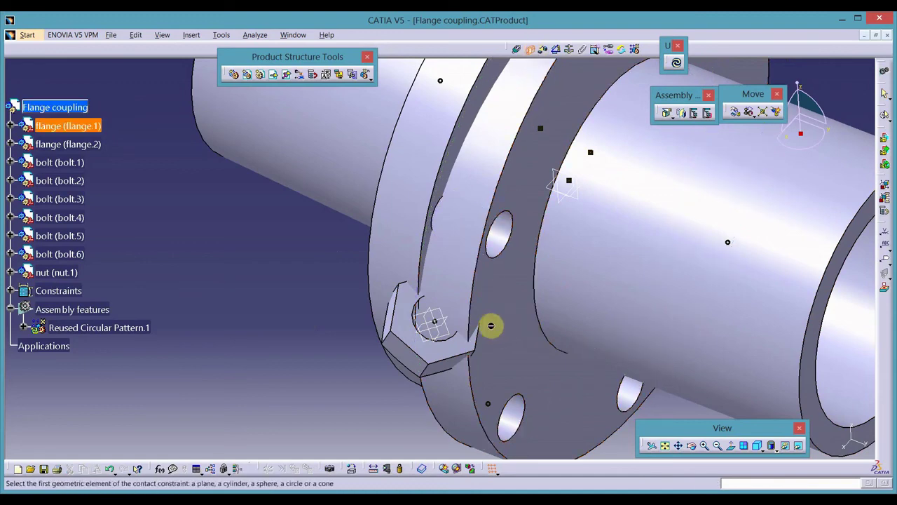
click(491, 323)
click(413, 342)
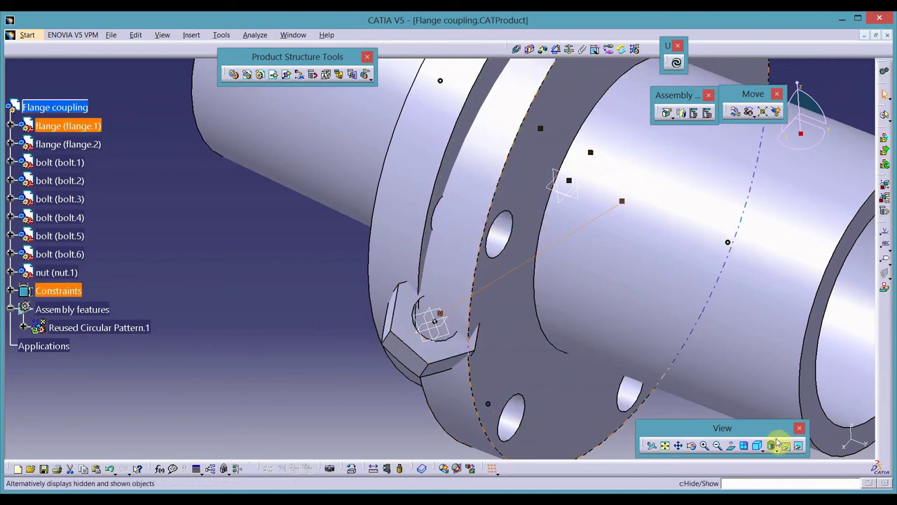
click(677, 65)
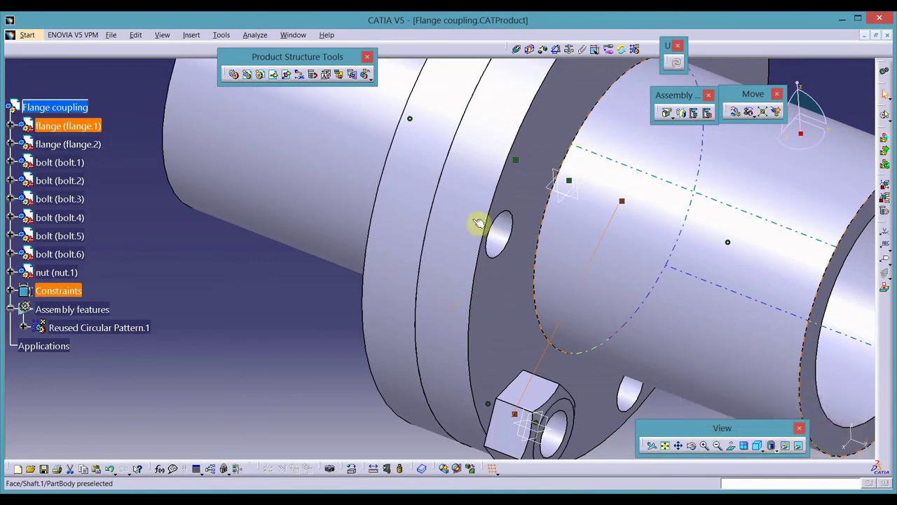
middle_drag(316, 310, 237, 198)
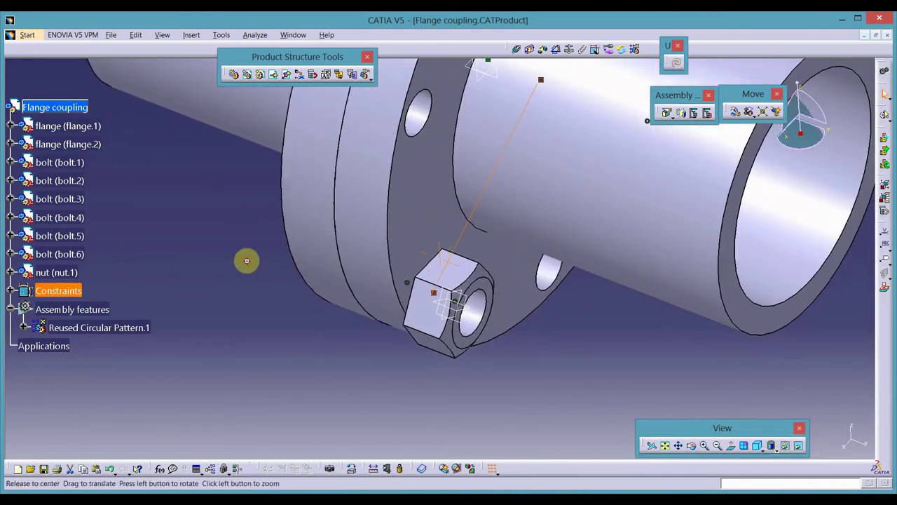
middle_drag(247, 260, 155, 237)
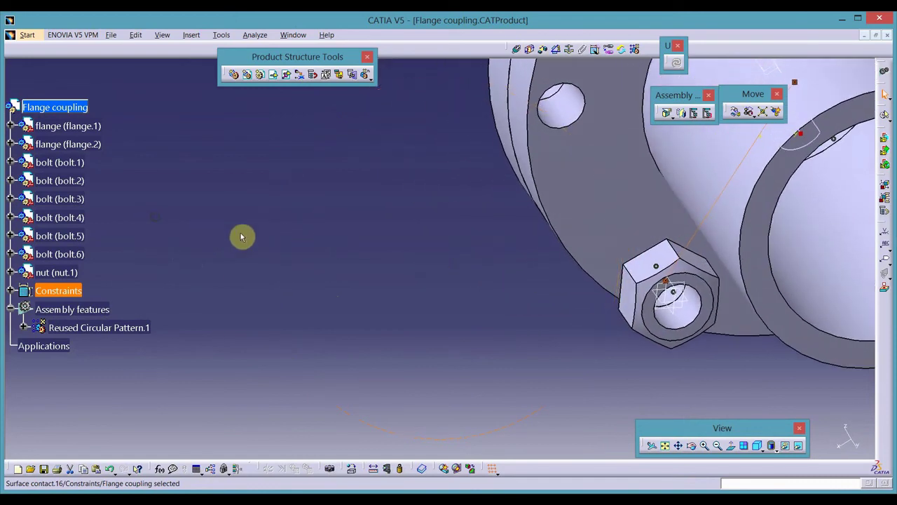
middle_drag(559, 300, 581, 350)
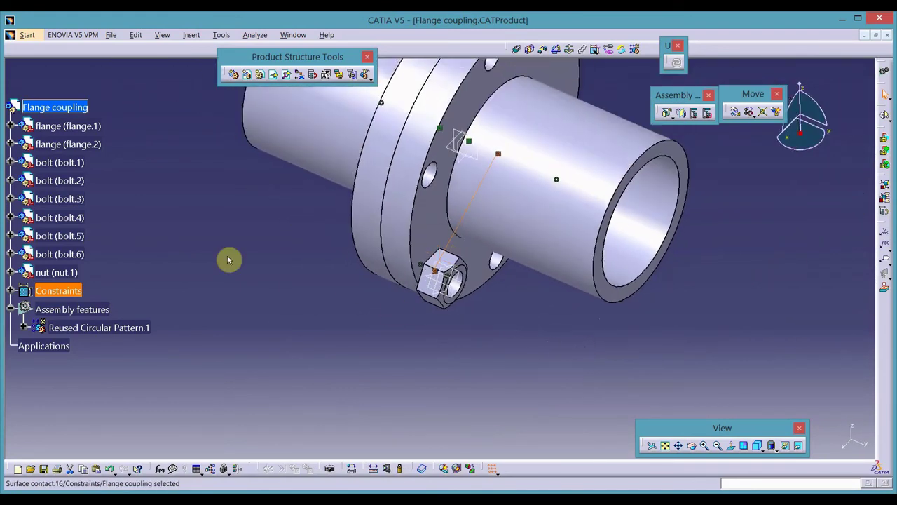
Step: Instantiate nut.1 on flange.1's six-hole CircPattern.1 with Reuse Pattern, keeping the link with the pattern and re-using the original component
click(638, 50)
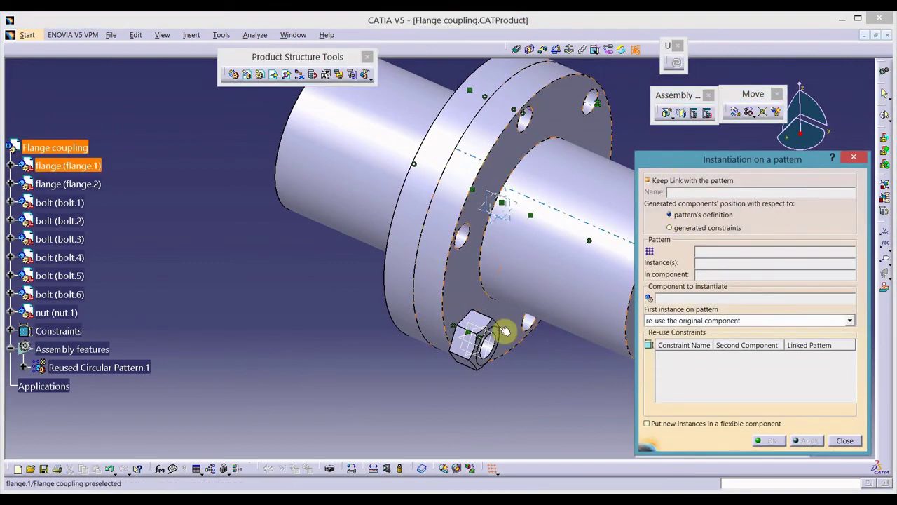
click(477, 328)
click(533, 328)
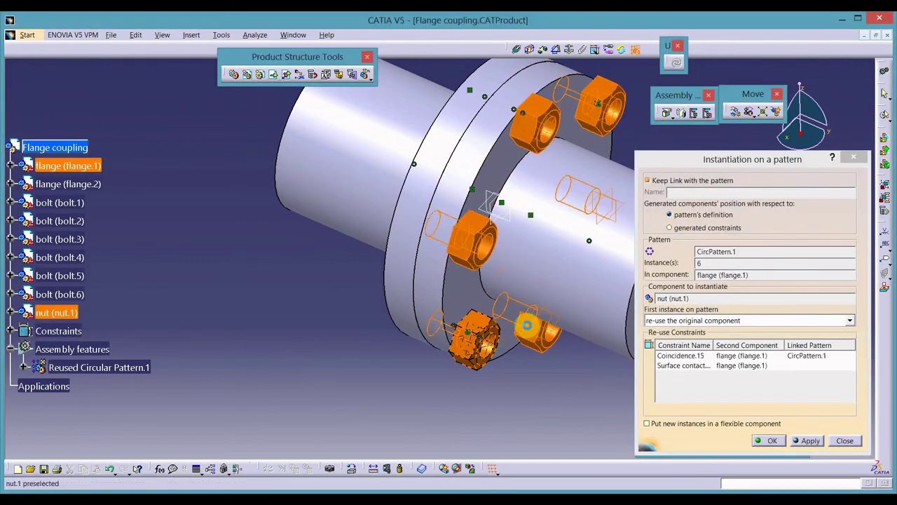
click(808, 441)
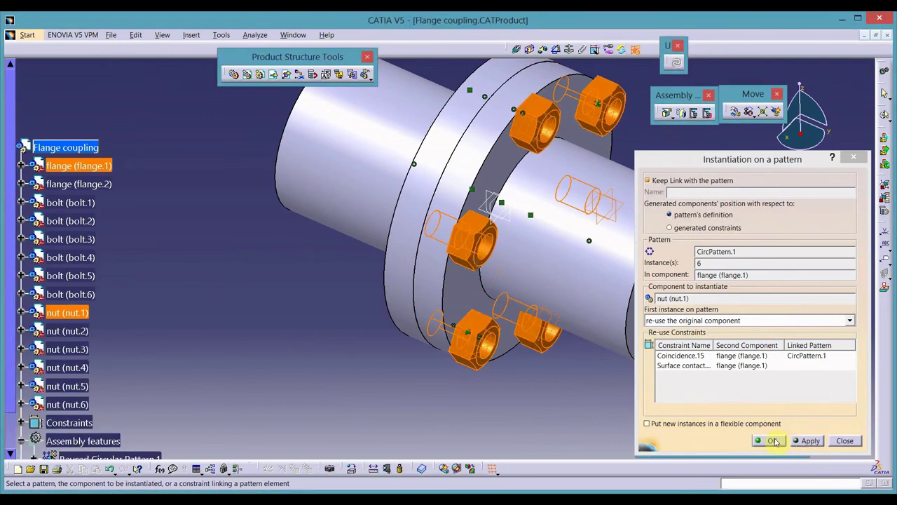
click(771, 441)
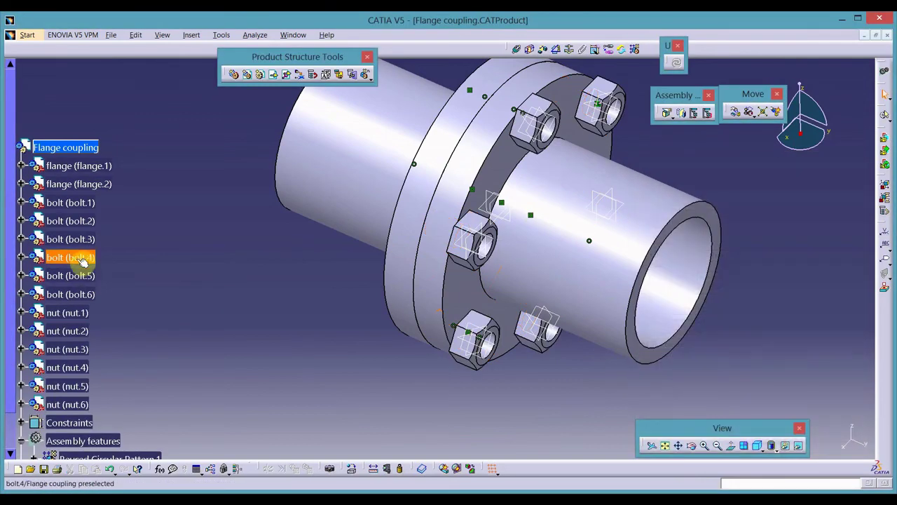
Step: Show the hidden Pad.1, Groove.1 and Pad.2 of bolt.2's PartBody and collapse bolt.2 in the specification tree
click(21, 221)
click(35, 239)
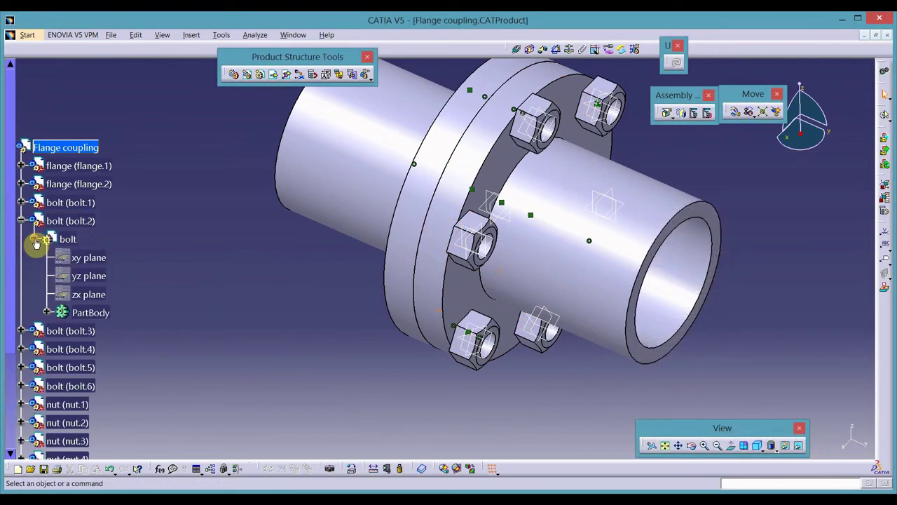
click(47, 313)
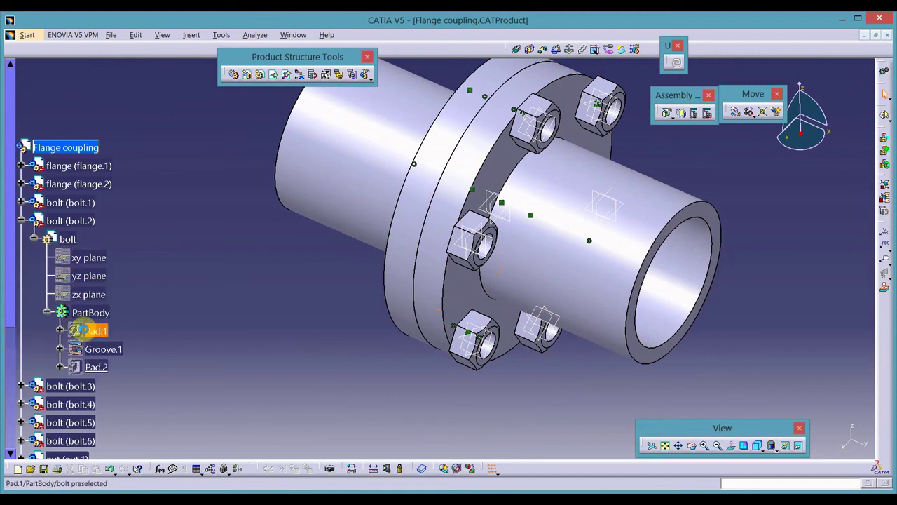
right_click(98, 366)
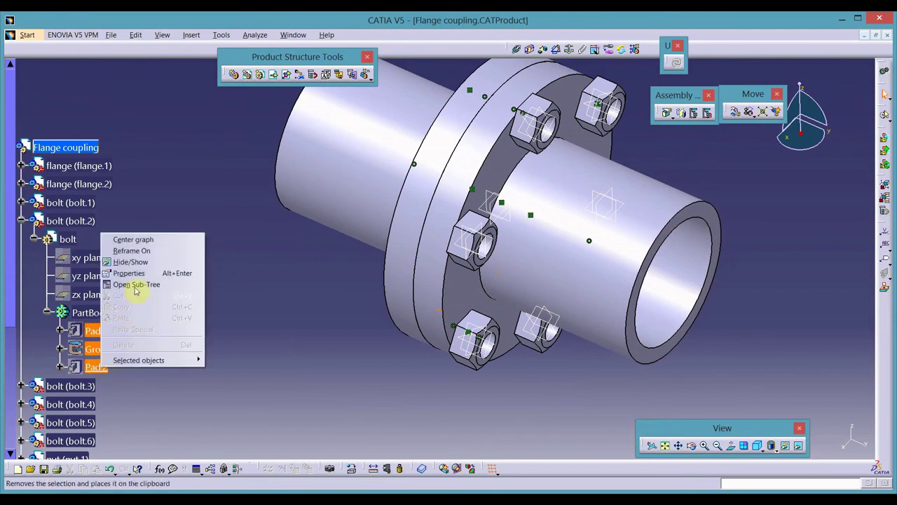
click(136, 260)
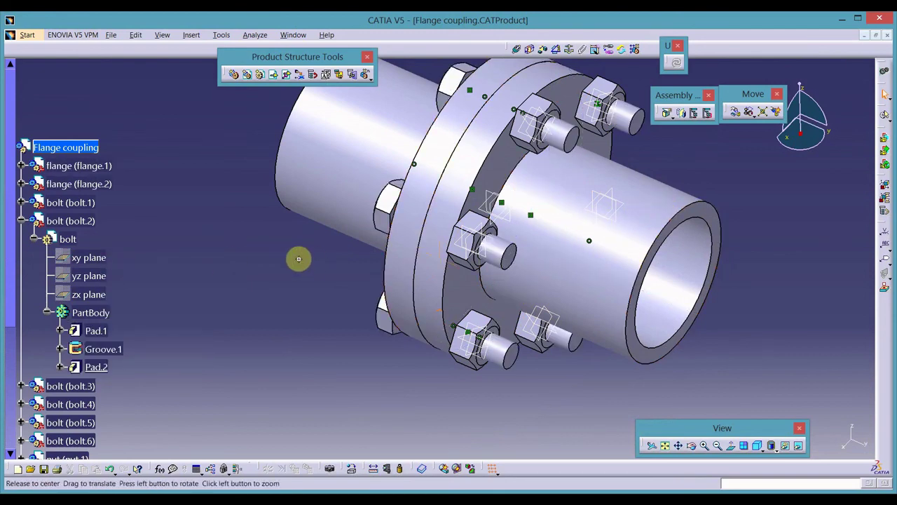
middle_drag(353, 256, 339, 269)
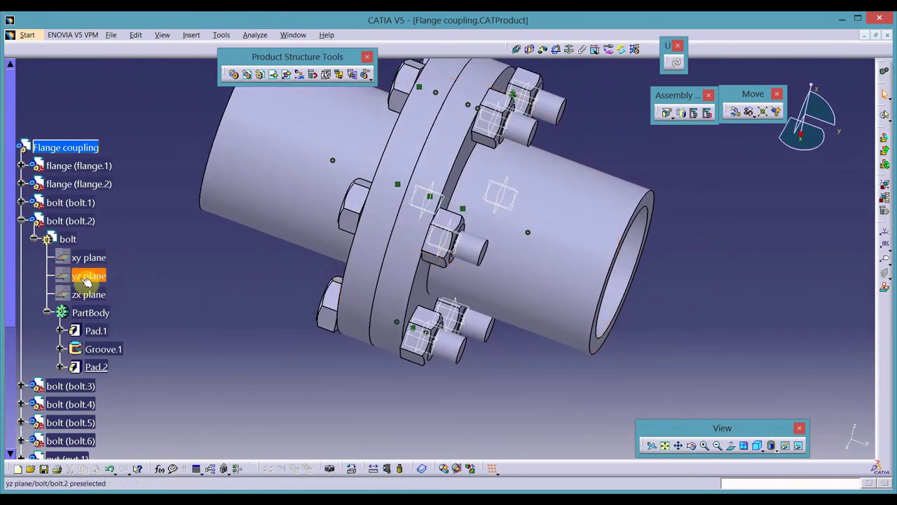
click(25, 221)
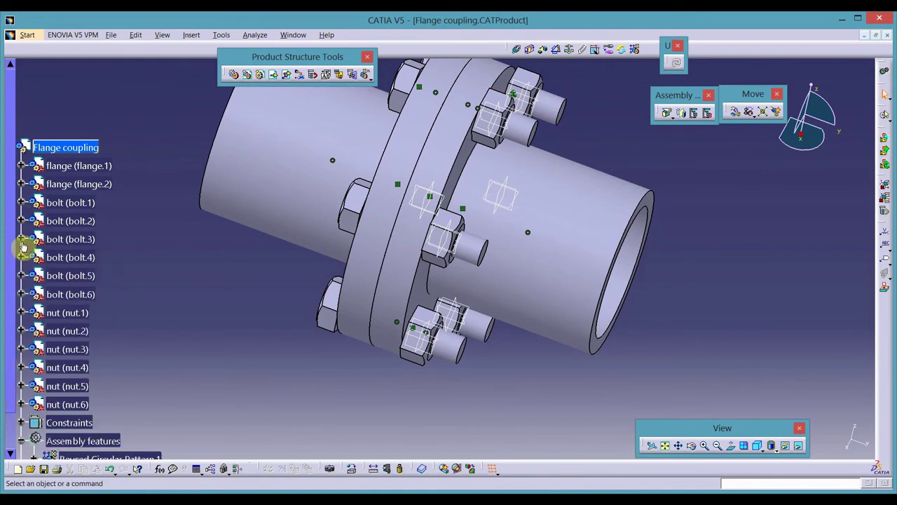
Step: Hide the xy, yz and zx planes of nut.1 and set the assembly to the isometric view
click(22, 240)
click(22, 240)
click(22, 313)
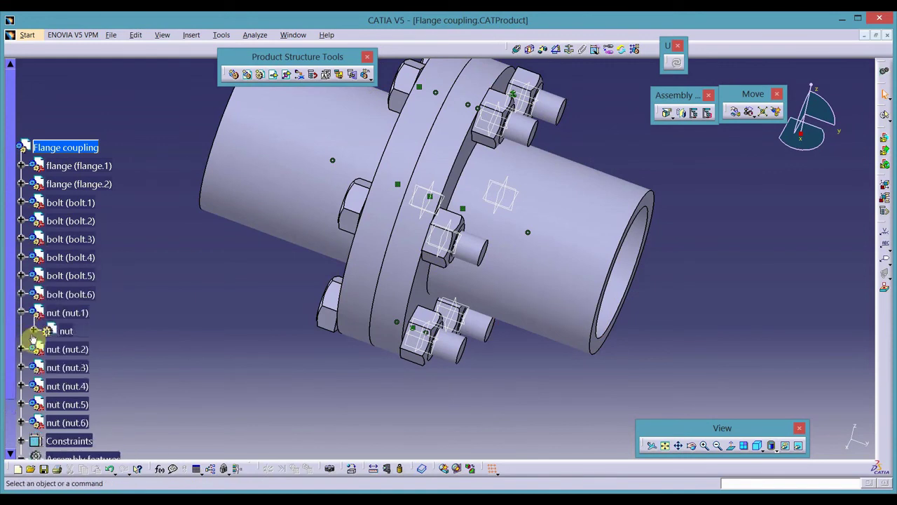
click(33, 330)
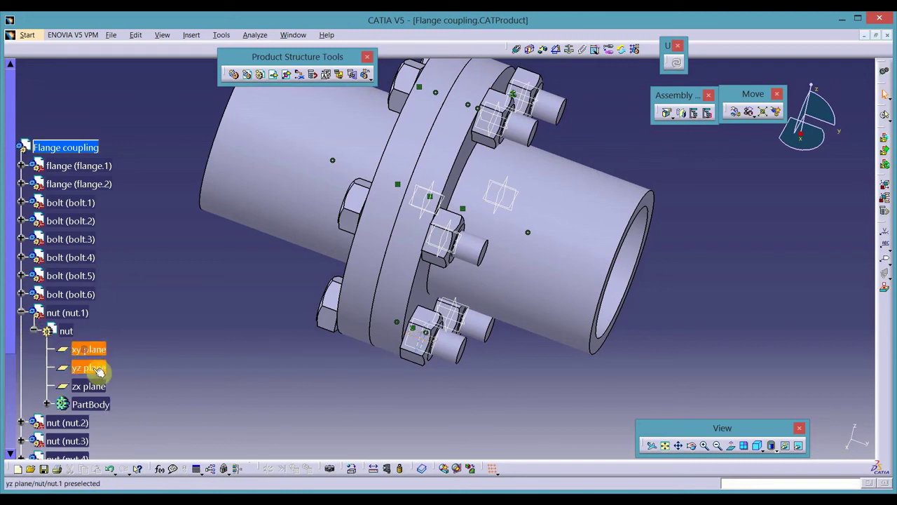
right_click(93, 386)
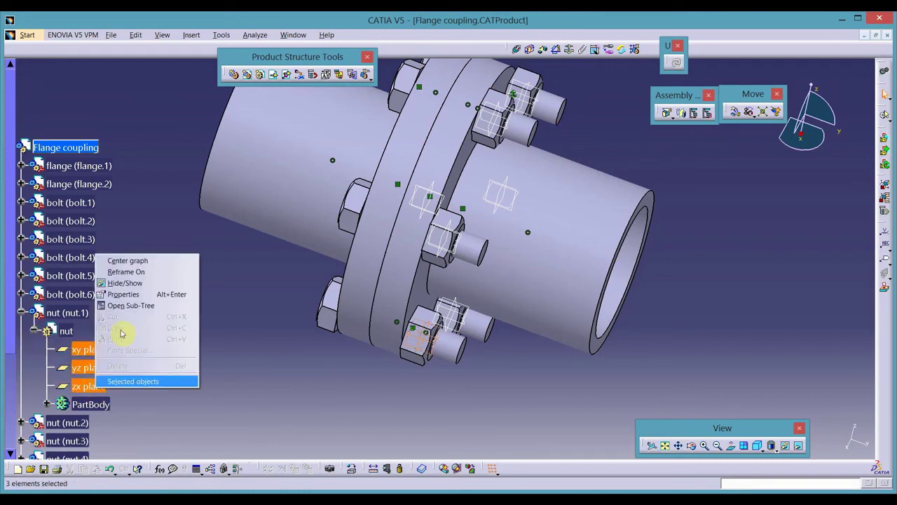
click(116, 291)
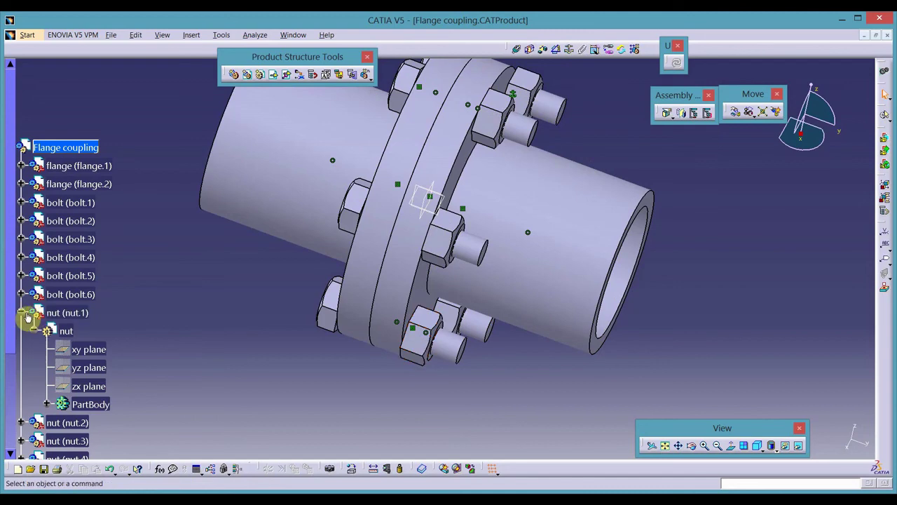
click(26, 312)
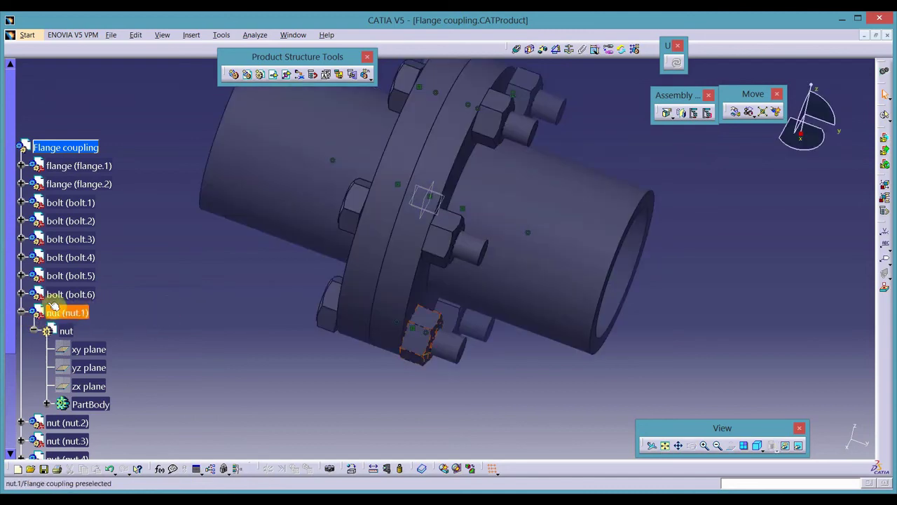
click(24, 338)
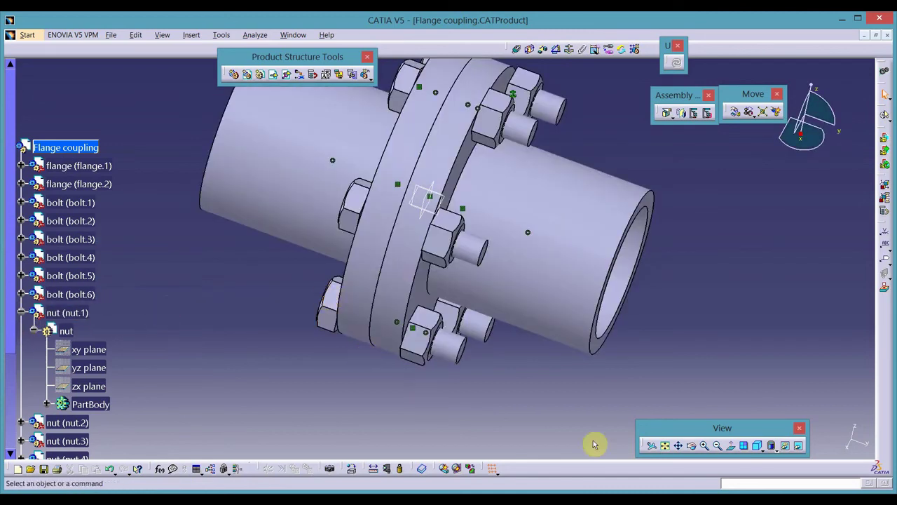
click(757, 445)
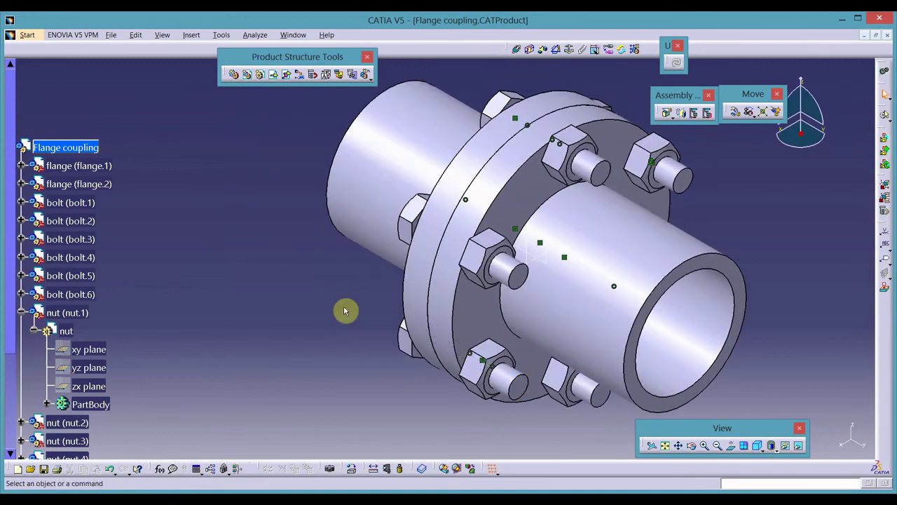